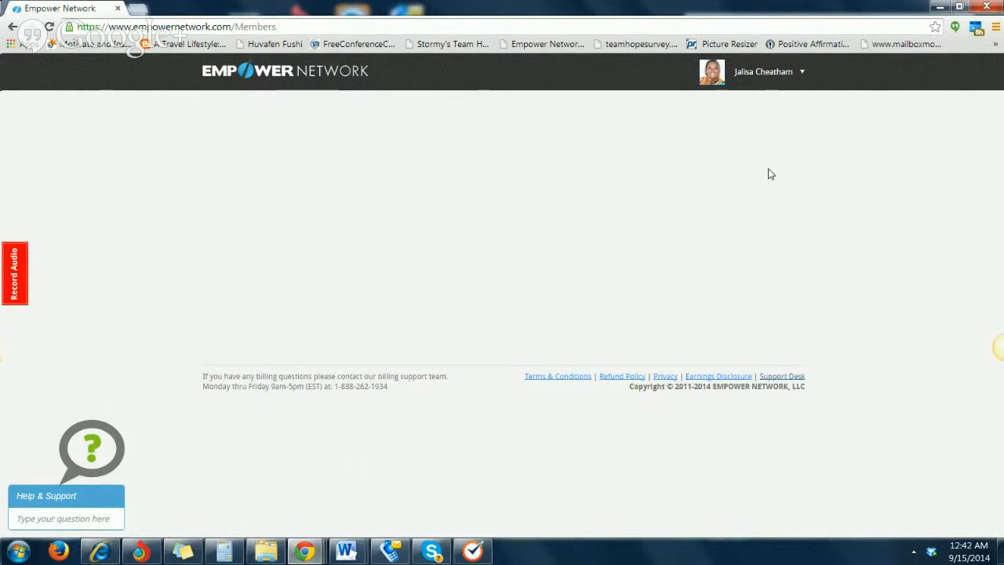
Go to My Blog, show its customization area, and switch to the orange-background blog among the additional links
mouse_move(737, 82)
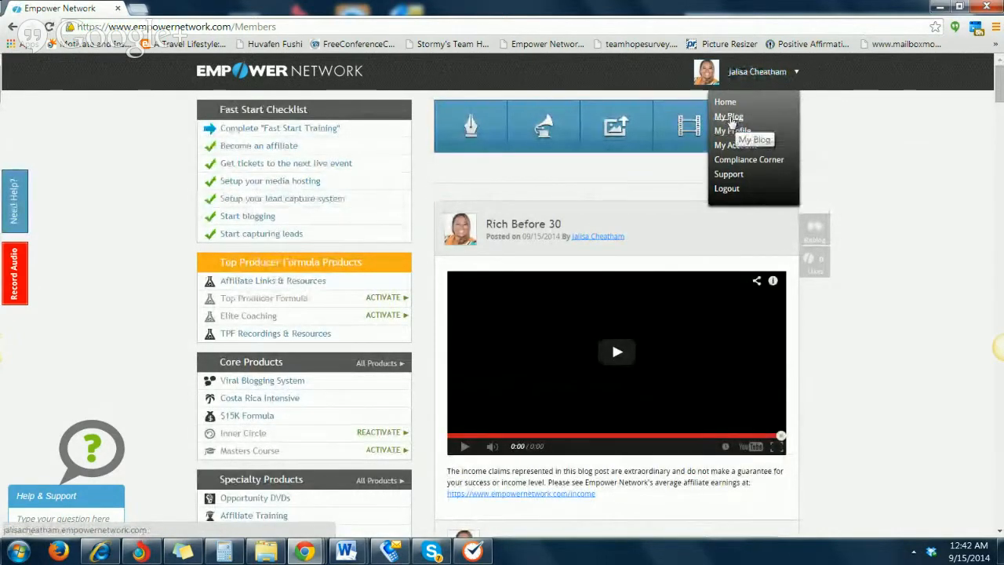
left_click(729, 117)
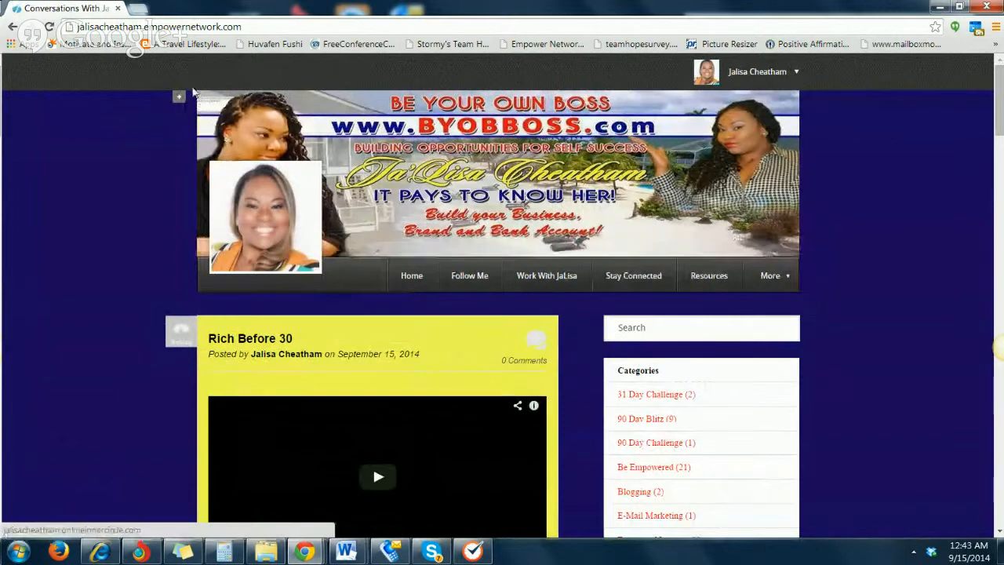
left_click(177, 101)
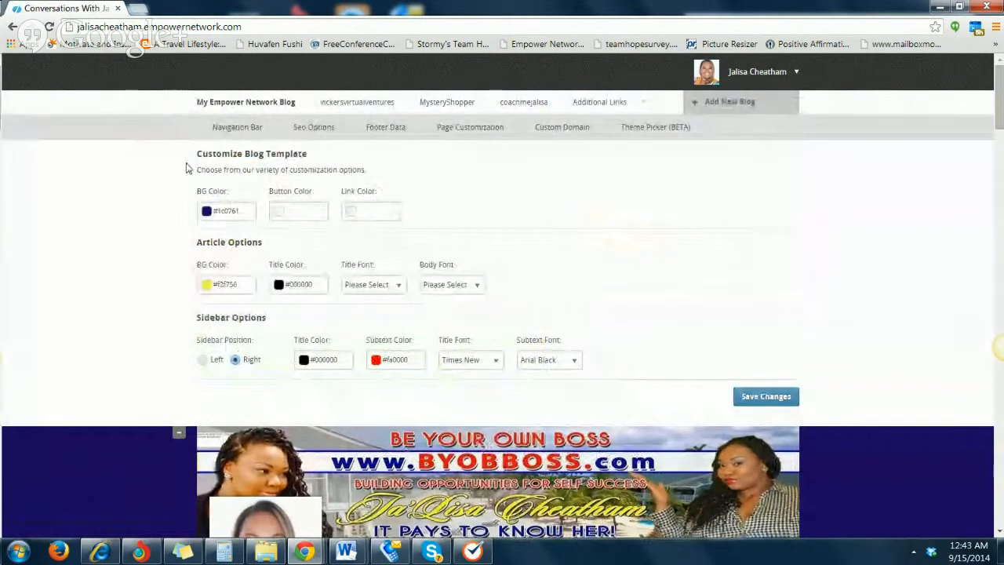
mouse_move(632, 106)
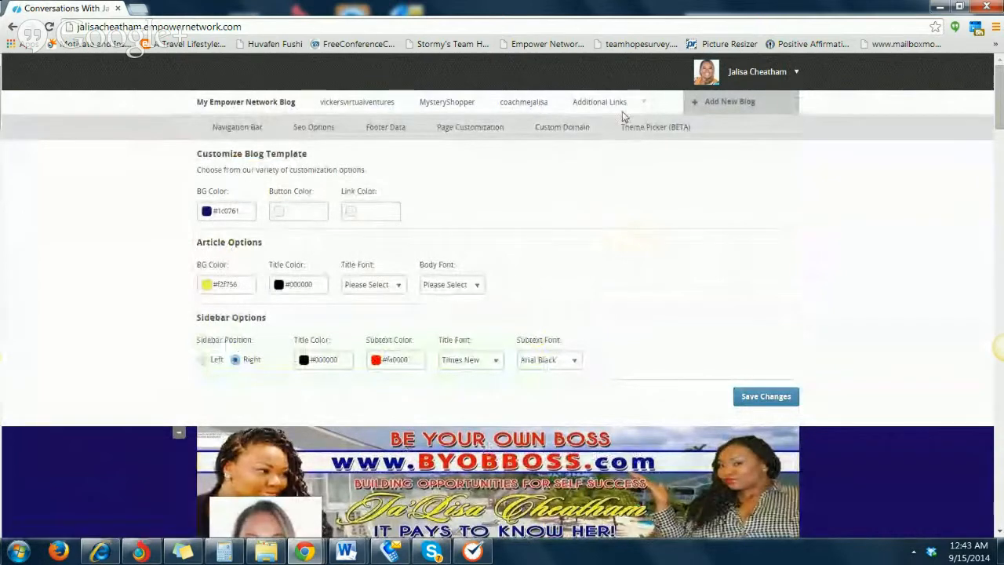
left_click(559, 141)
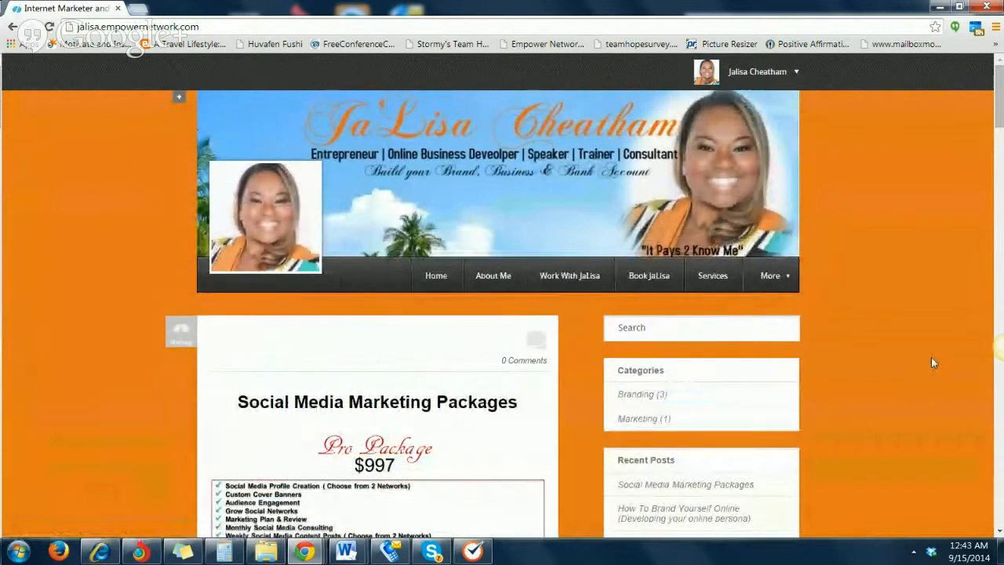
Open this blog's page customization and add a new page titled "Hangouts"
left_click(179, 102)
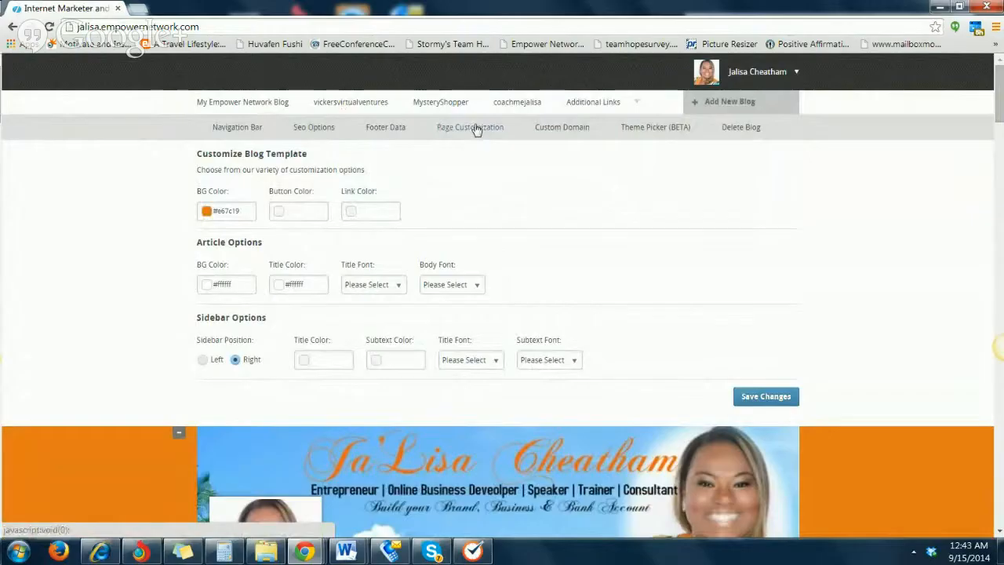
left_click(474, 130)
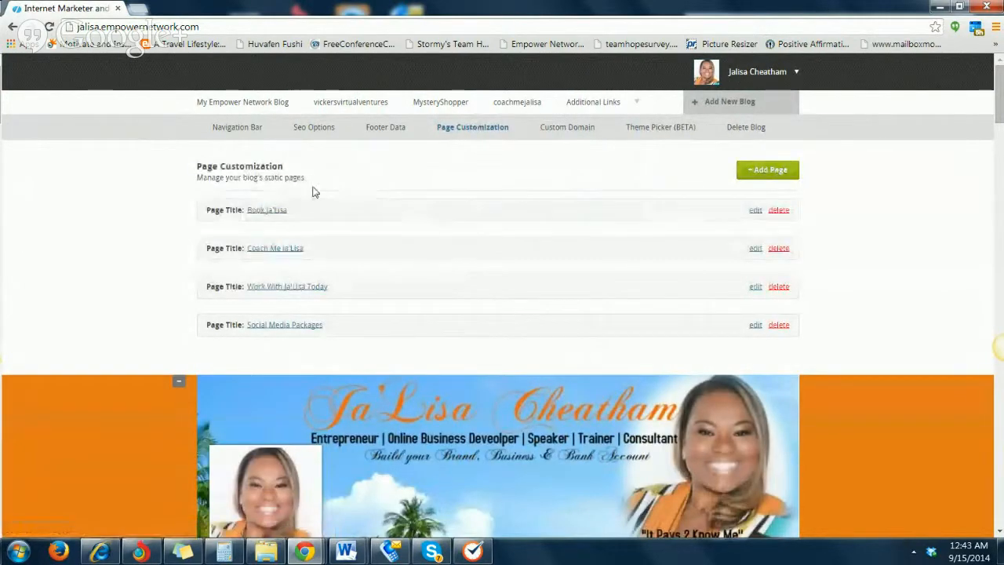
left_click(762, 173)
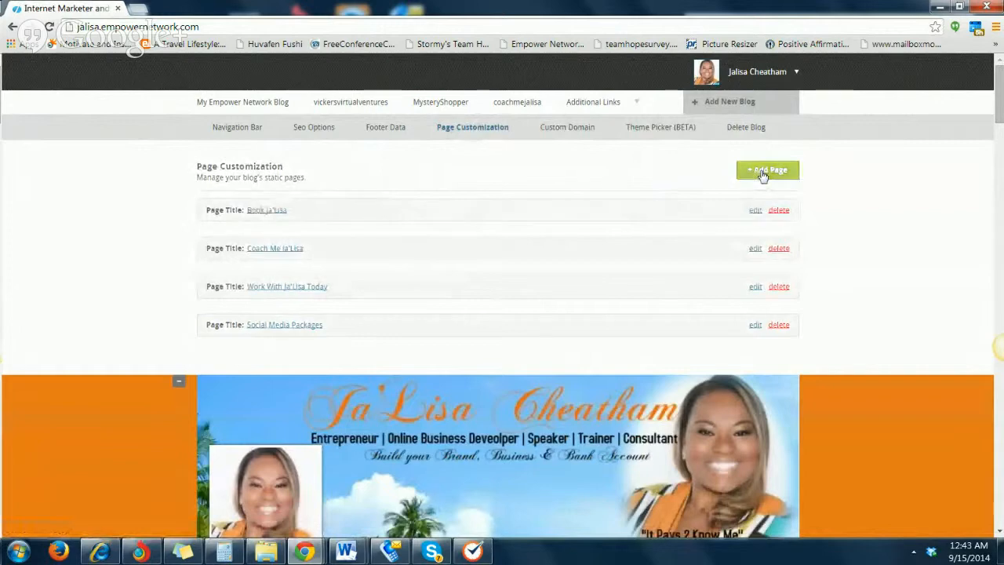
left_click(263, 248)
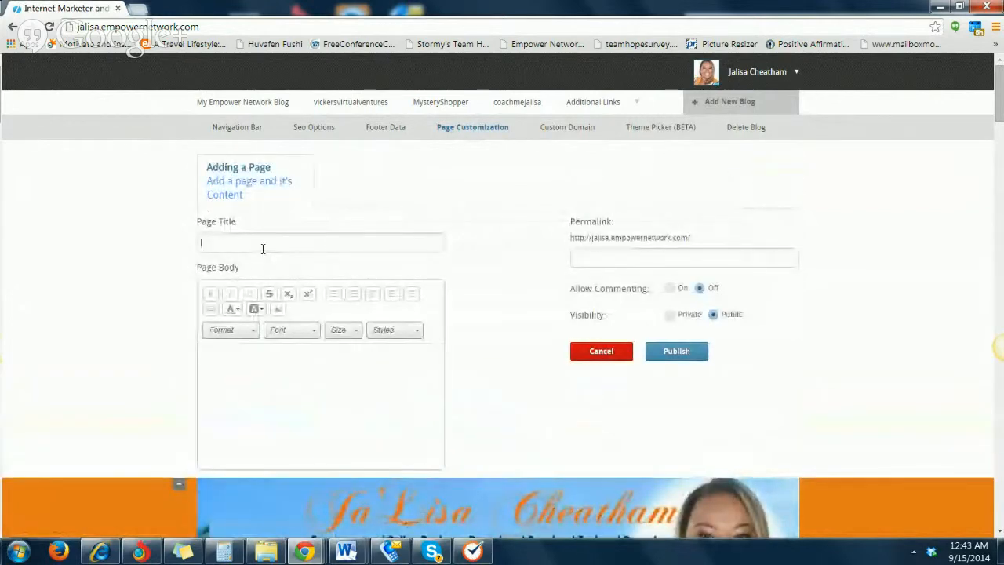
type("Hangouts")
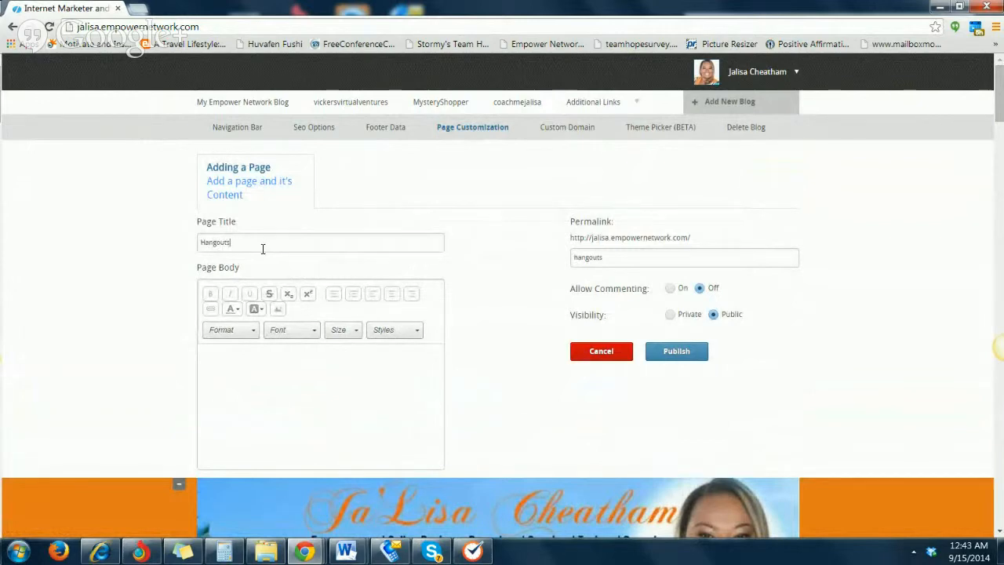
Start adding media to the page body from an embed URL, with Video as the media type
left_click(274, 418)
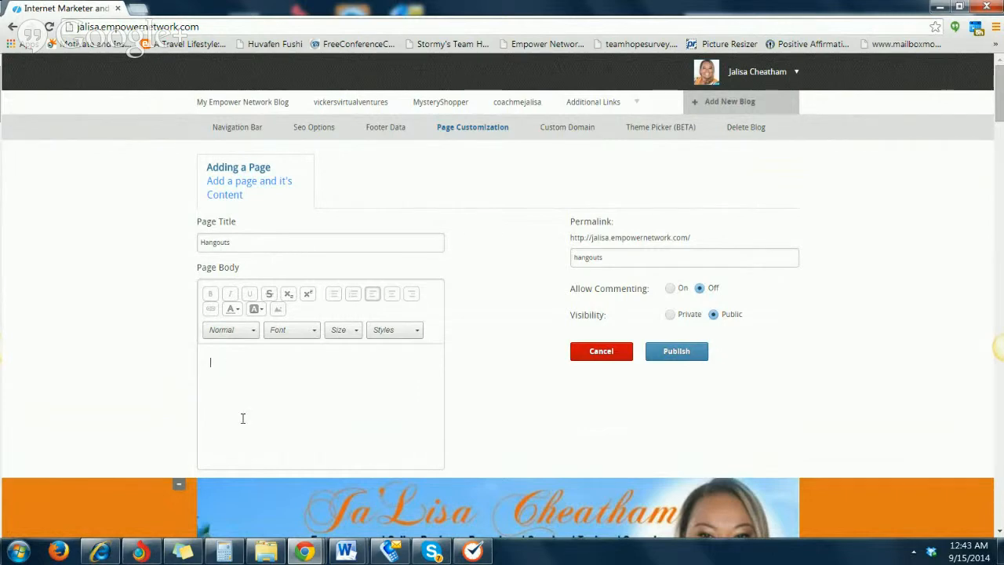
left_click(278, 312)
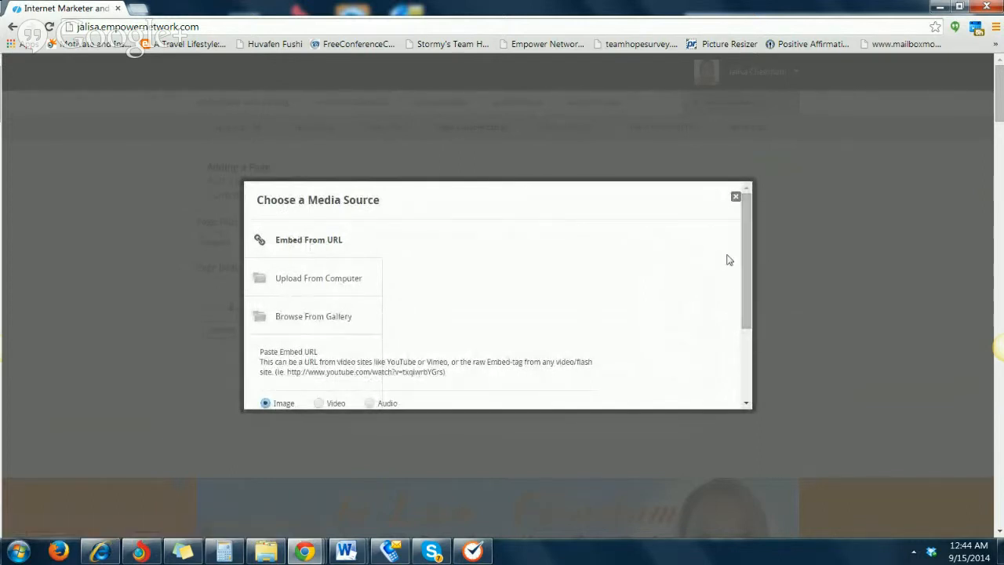
left_click_drag(744, 258, 760, 326)
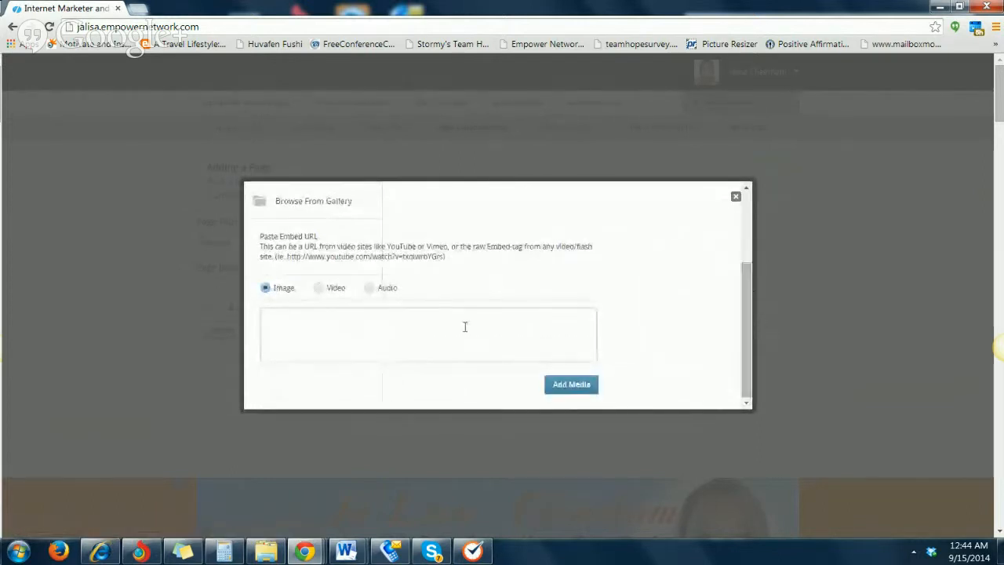
left_click(319, 289)
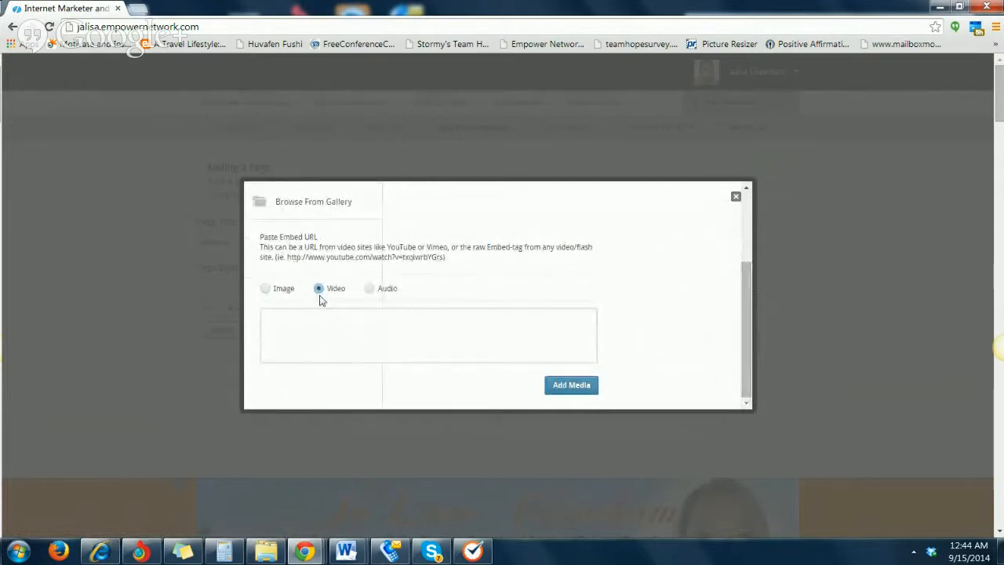
Copy the youtu.be short link from the sticky note and embed it as a video in the page body
left_click(181, 555)
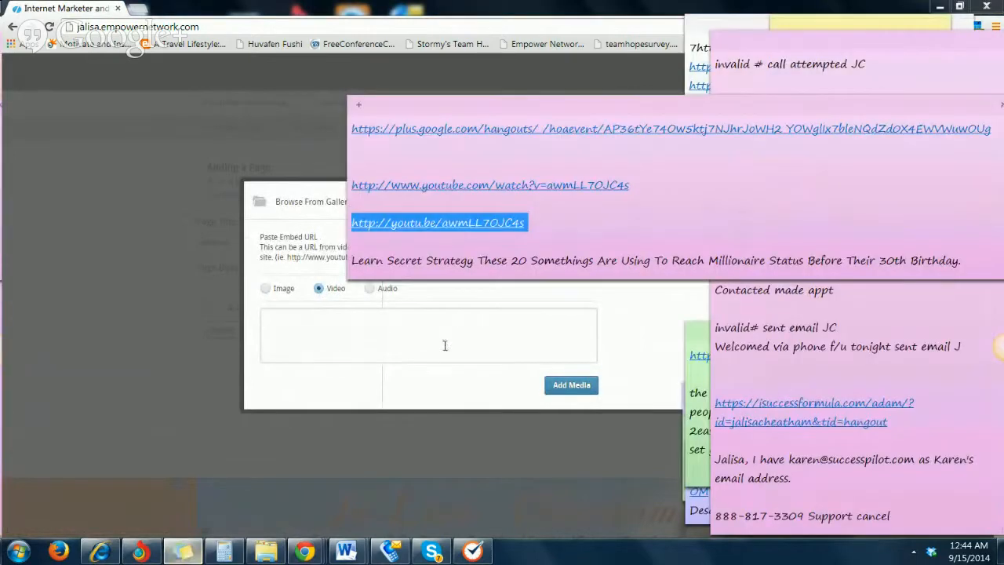
right_click(409, 224)
left_click(413, 253)
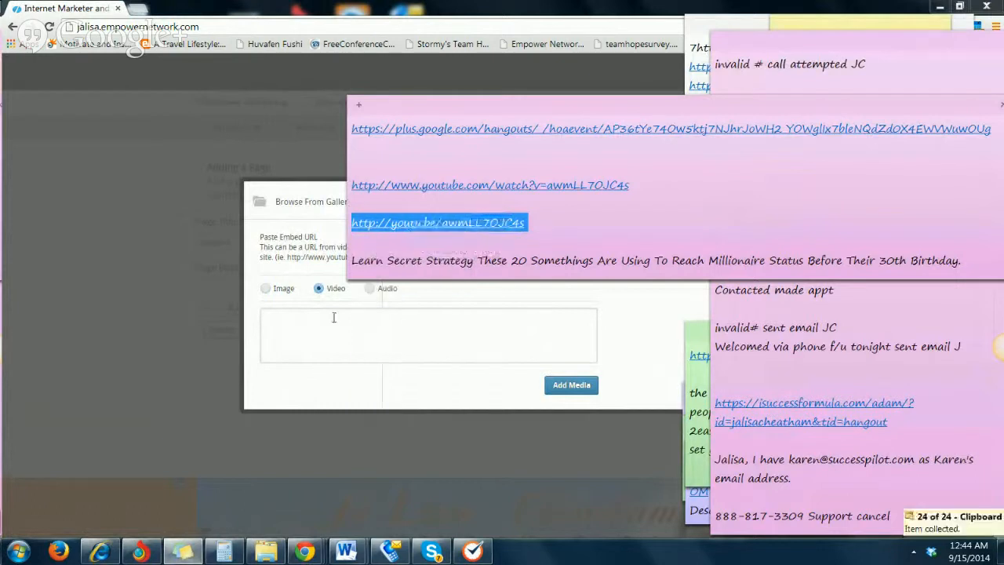
left_click(333, 317)
right_click(354, 322)
left_click(381, 171)
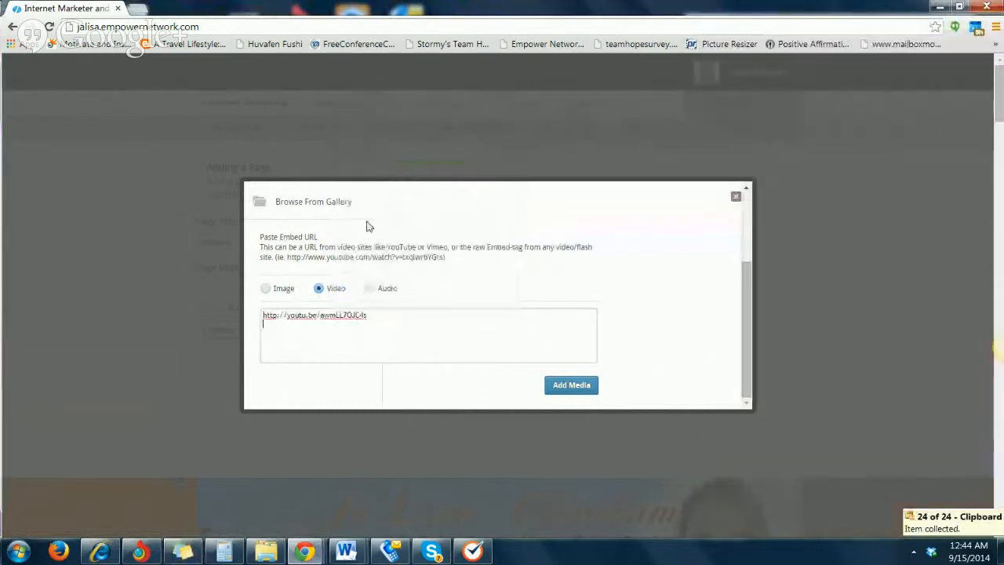
left_click(572, 387)
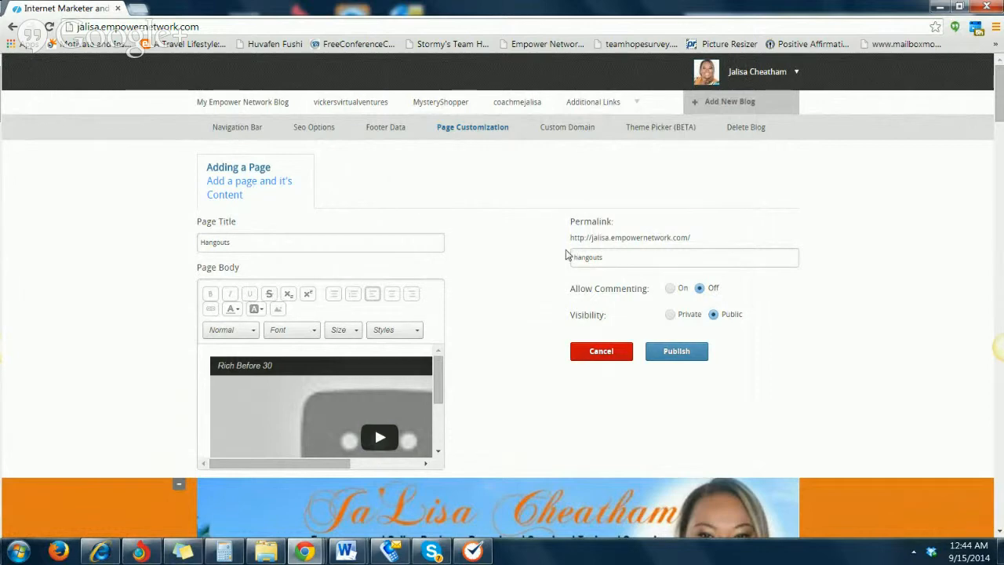
Copy the base address shown under Permalink into the sticky note, on a separate line below the youtu.be link
left_click_drag(568, 242, 641, 242)
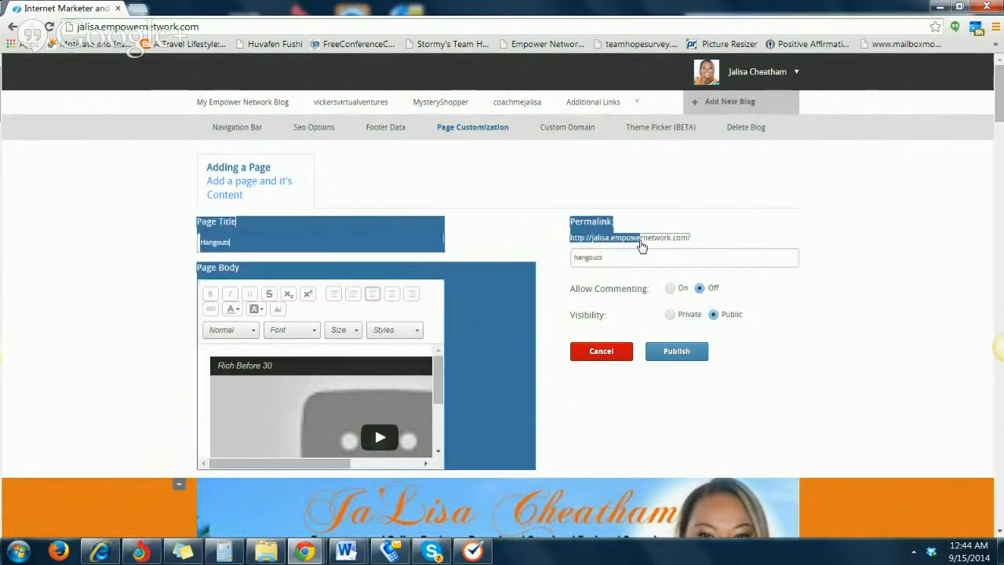
left_click_drag(720, 242, 573, 245)
left_click(694, 230)
right_click(573, 245)
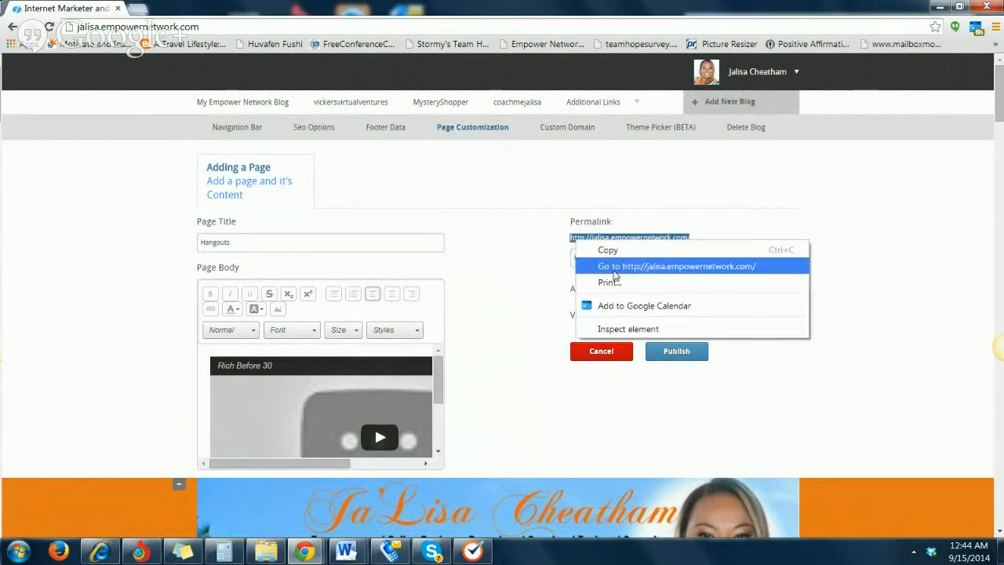
left_click(606, 249)
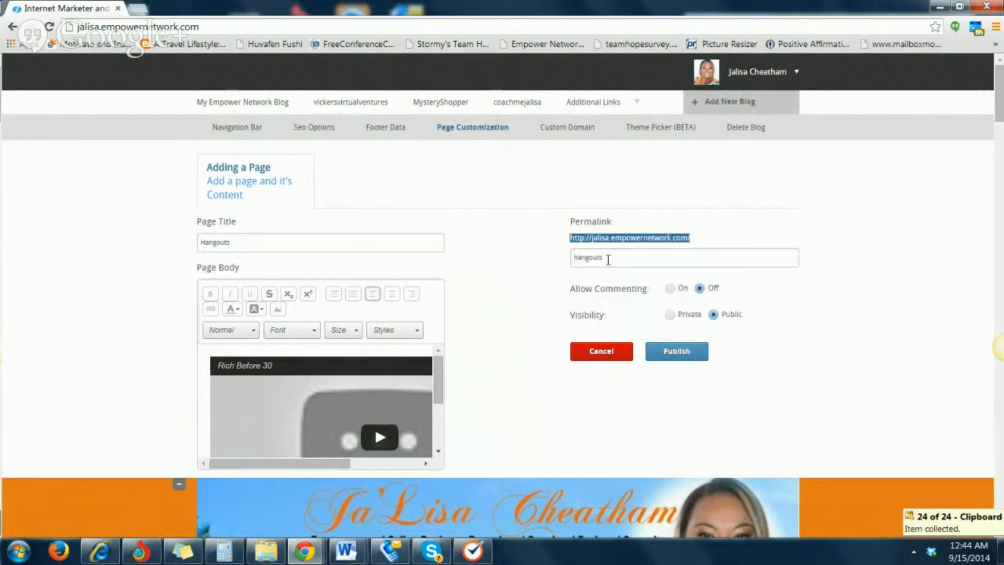
left_click(183, 552)
left_click(578, 222)
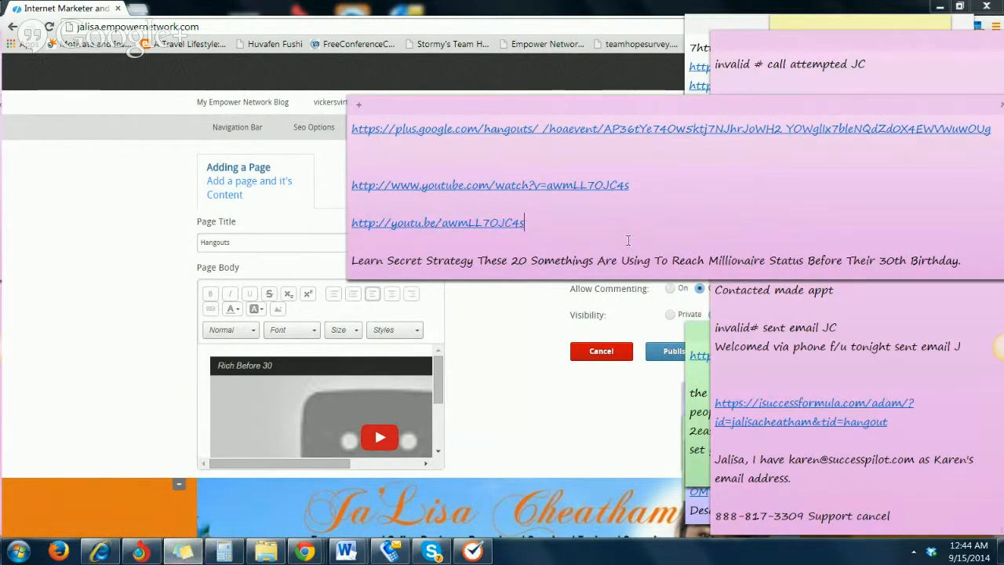
key("Return")
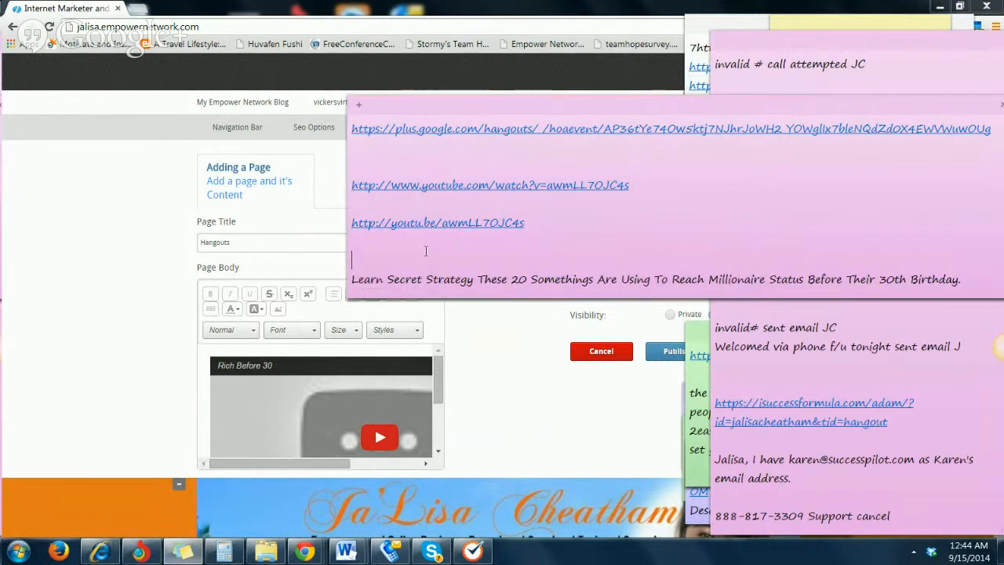
key("Return")
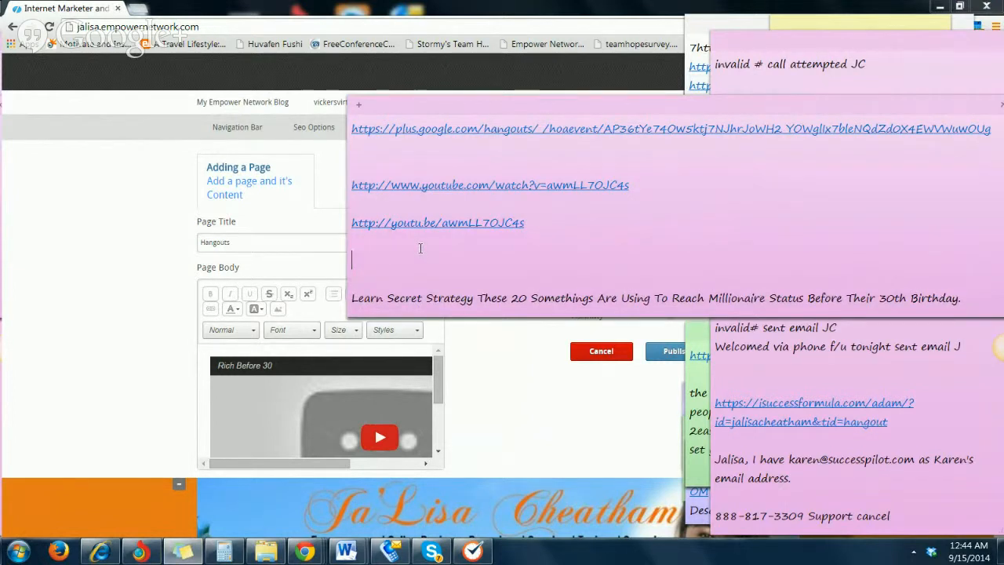
key("ctrl+v")
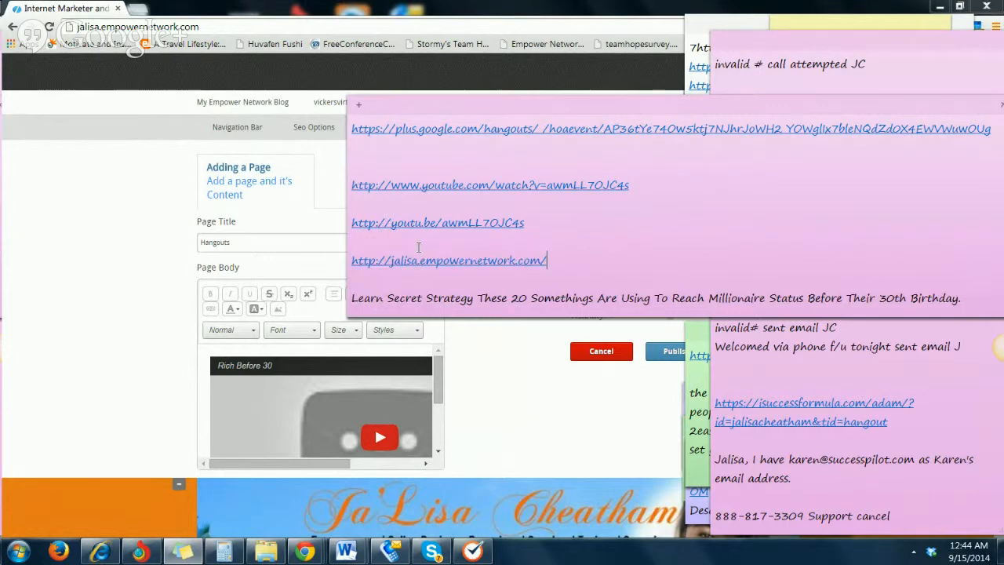
Return to the new page form and extend the page title to "Hangouts With" plus the blog owner's first name
left_click(525, 444)
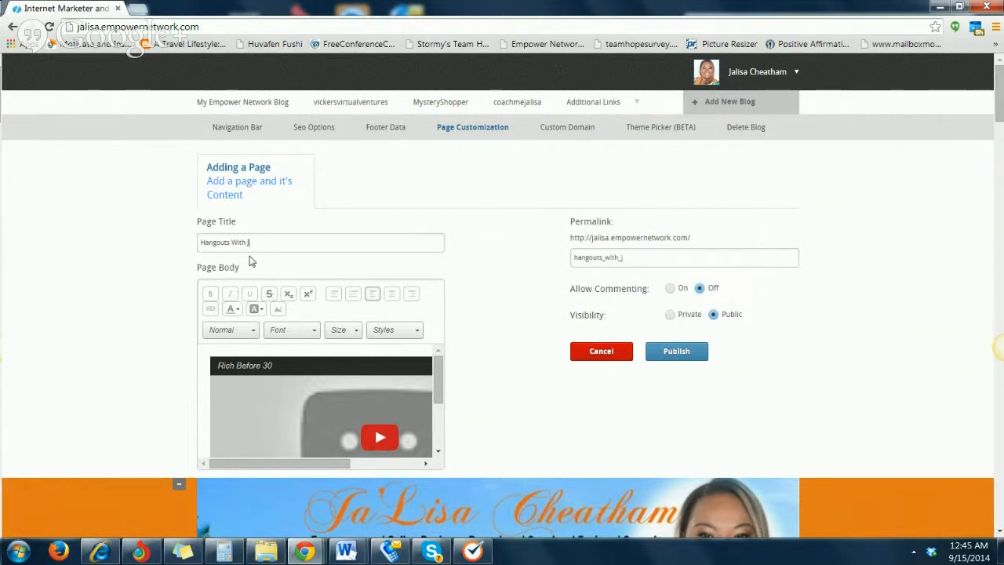
type("lisa")
key("BackSpace")
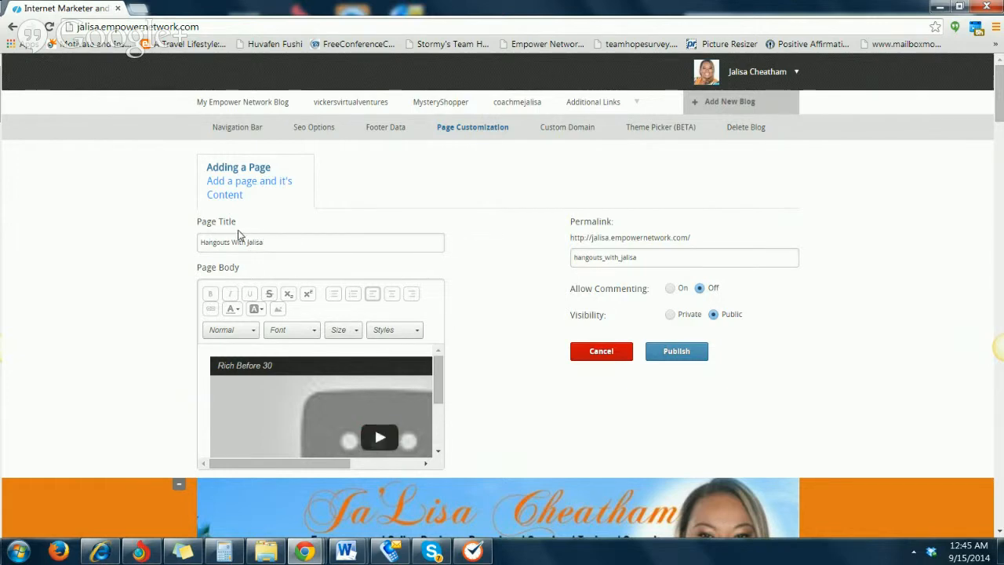
Check the blog's navigation bar entries and shorten the page title to "Hangouts"
scroll(238, 234, "down", 3)
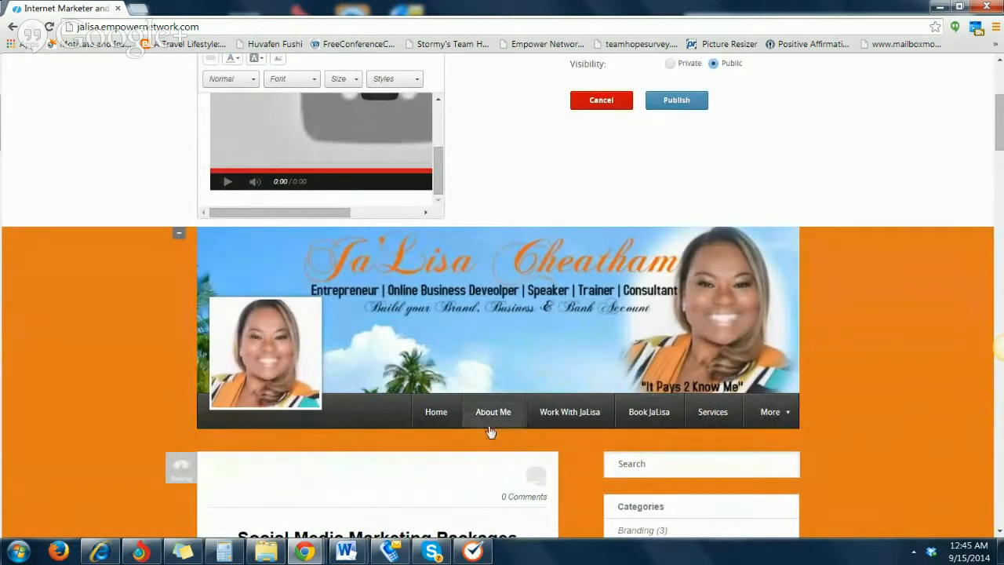
mouse_move(784, 426)
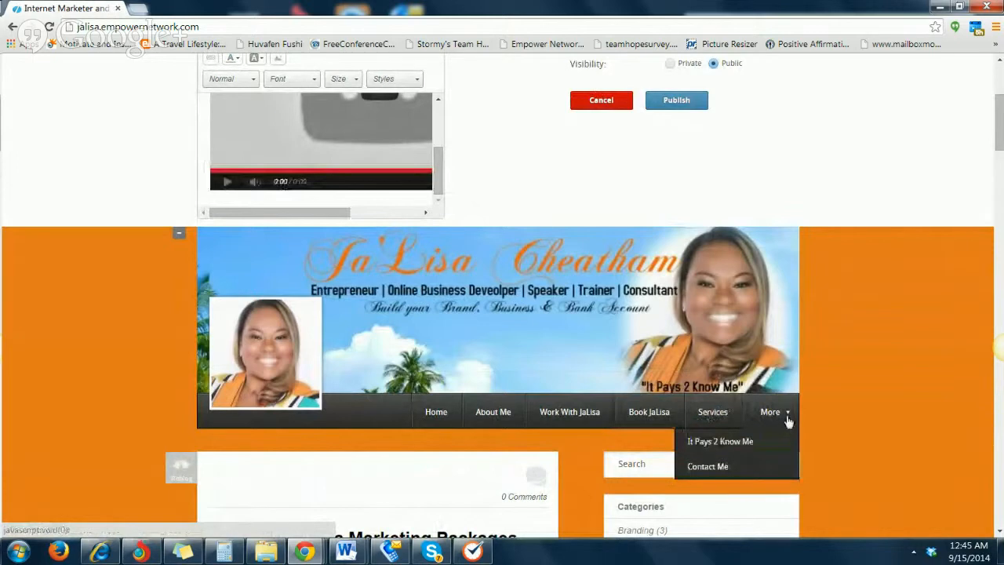
scroll(808, 444, "up", 2)
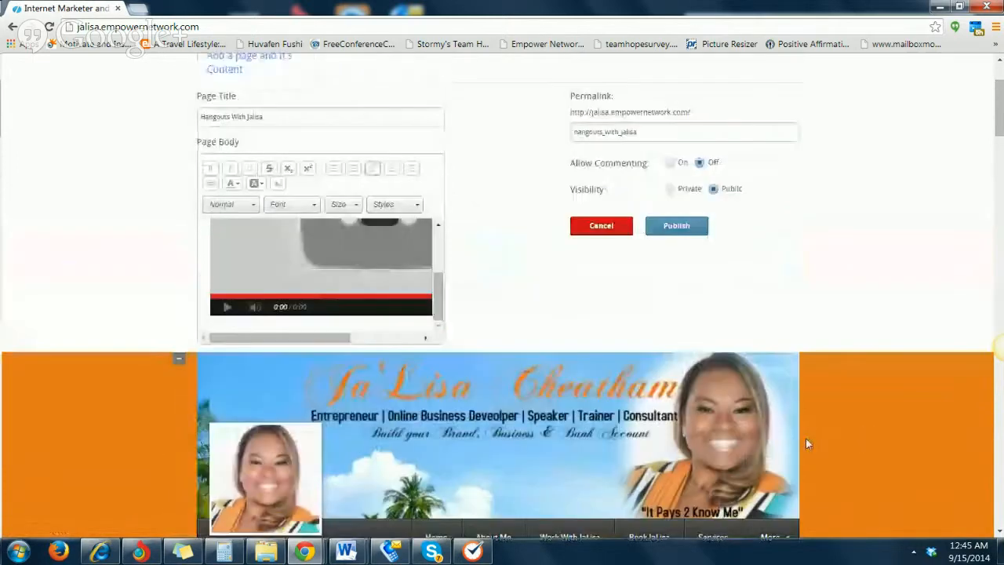
scroll(808, 444, "up", 2)
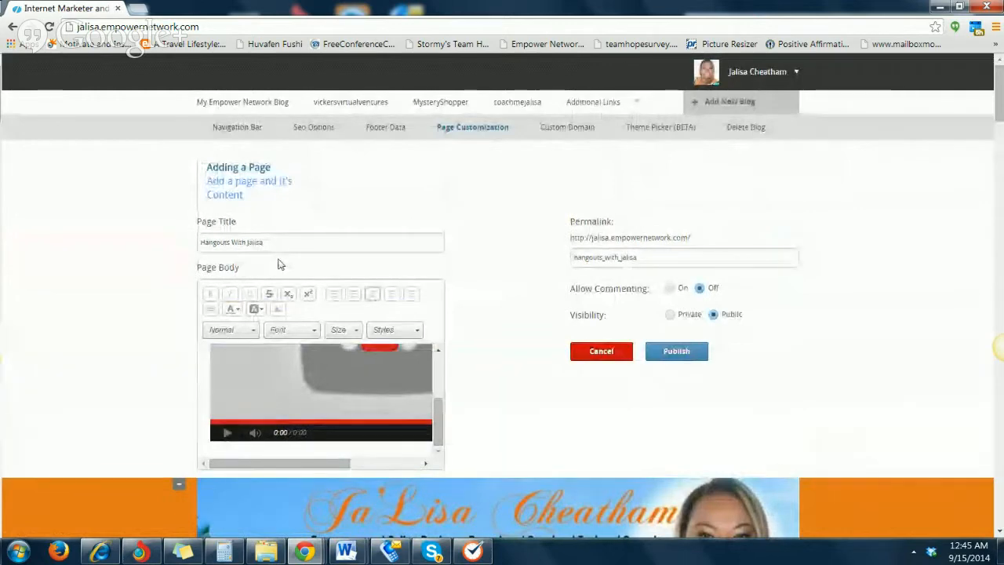
key("BackSpace")
key("BackSpace")
key("BackSpace")
key("BackSpace")
key("BackSpace")
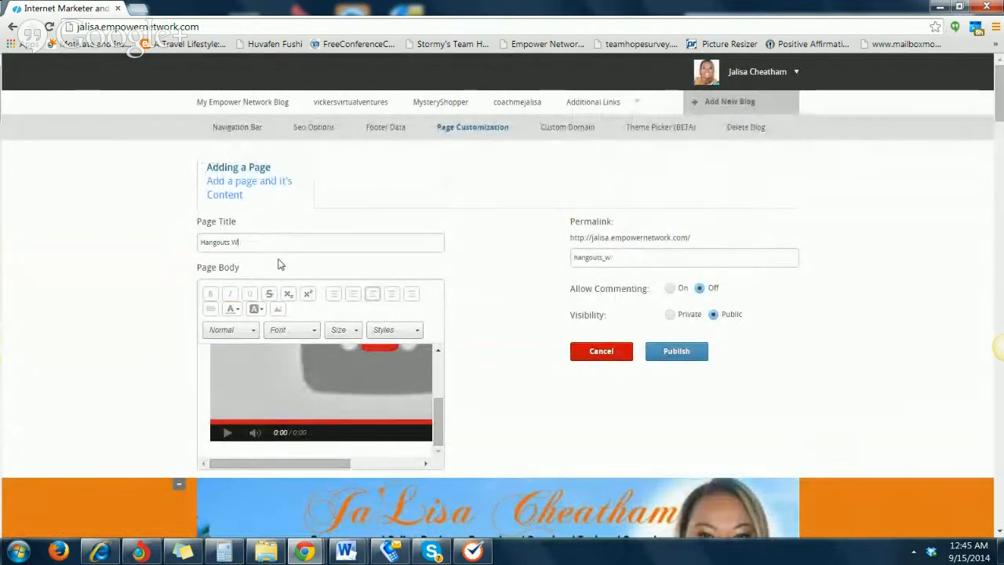
key("BackSpace")
key("BackSpace")
key("BackSpace")
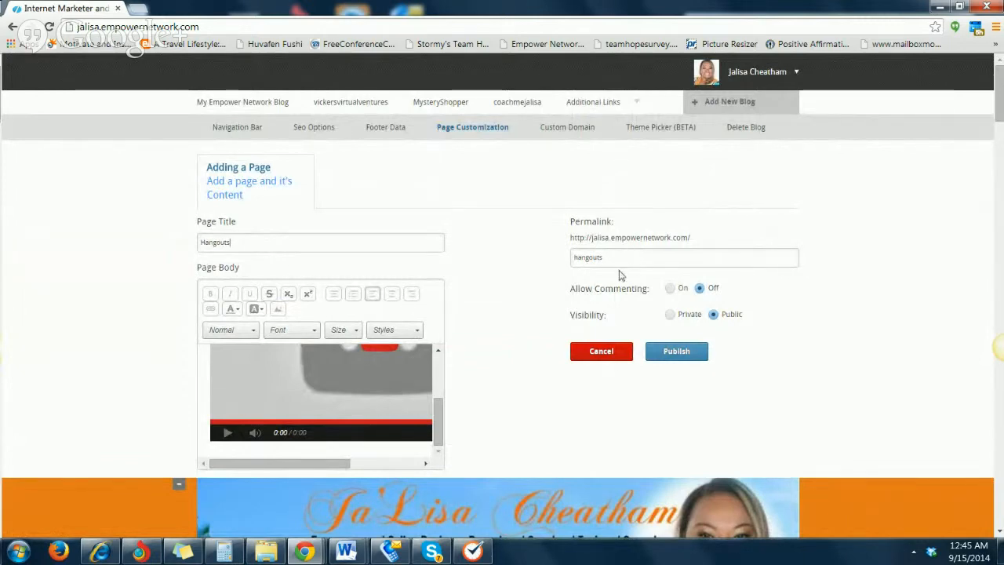
Turn on commenting for the Hangouts page and publish it
left_click(669, 292)
left_click(676, 350)
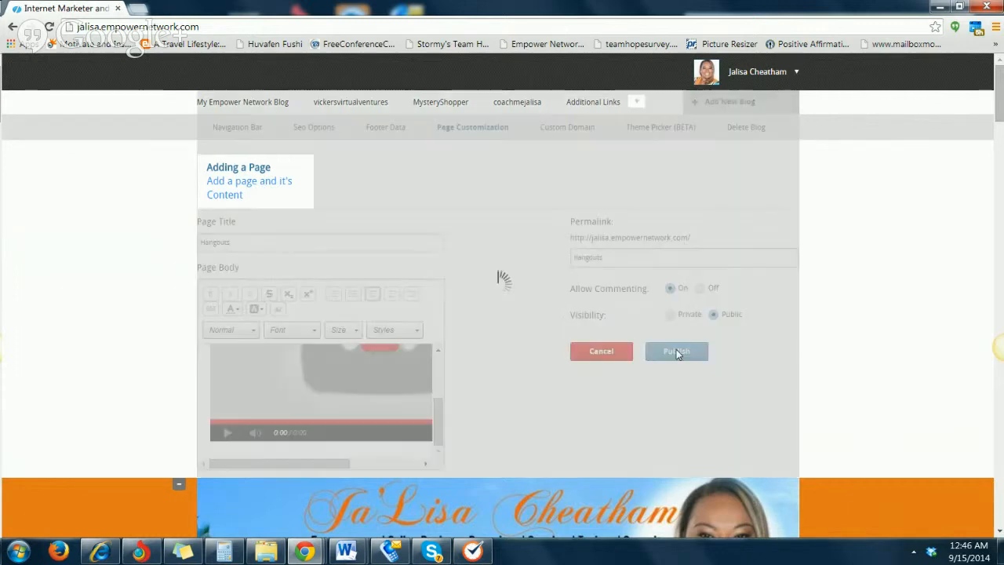
scroll(330, 359, "down", 2)
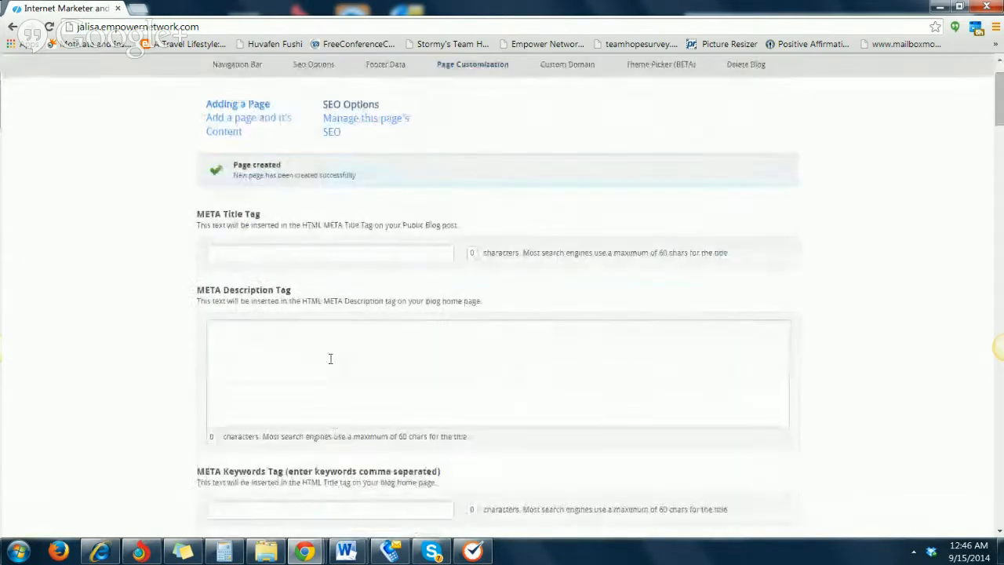
Review the new page's SEO fields and try to save them with the meta title, description and keywords blank
scroll(336, 359, "up", 1)
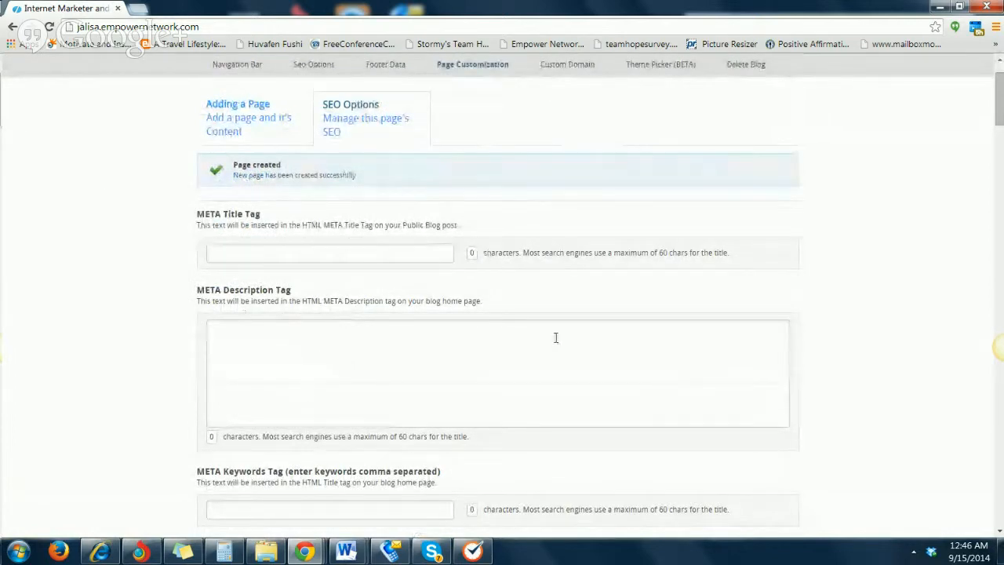
scroll(329, 350, "down", 2)
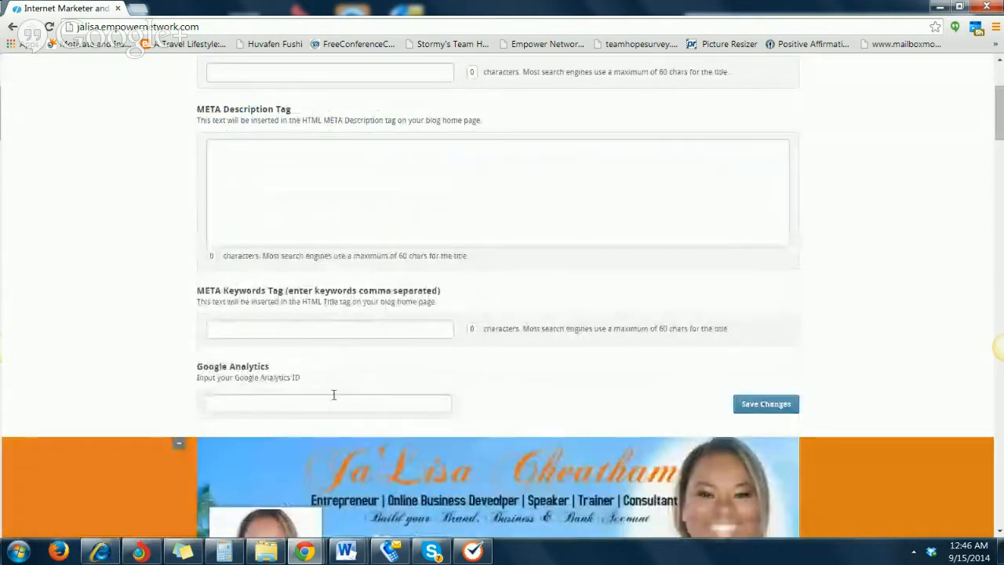
scroll(298, 259, "up", 1)
scroll(317, 377, "down", 1)
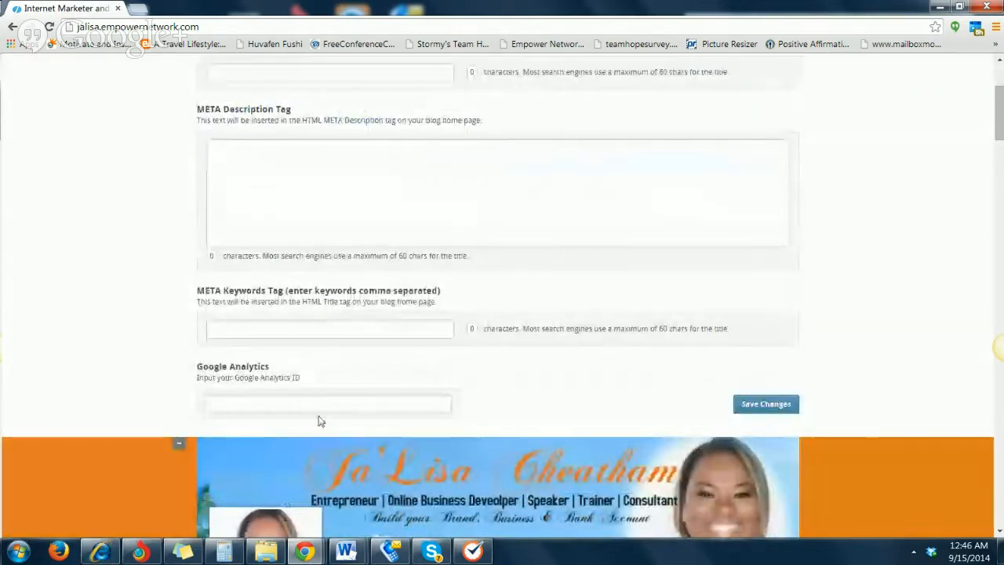
scroll(251, 337, "up", 2)
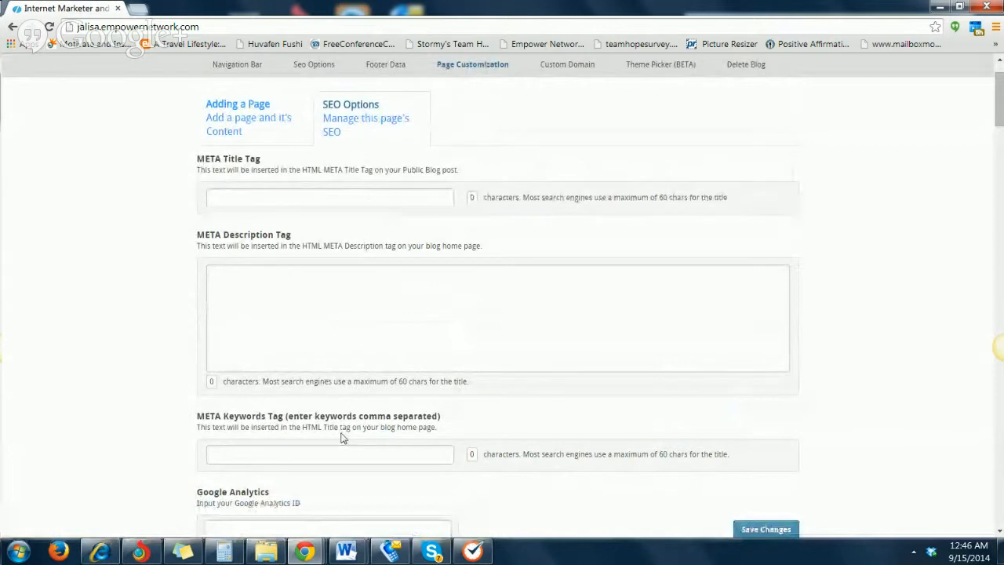
scroll(314, 386, "down", 2)
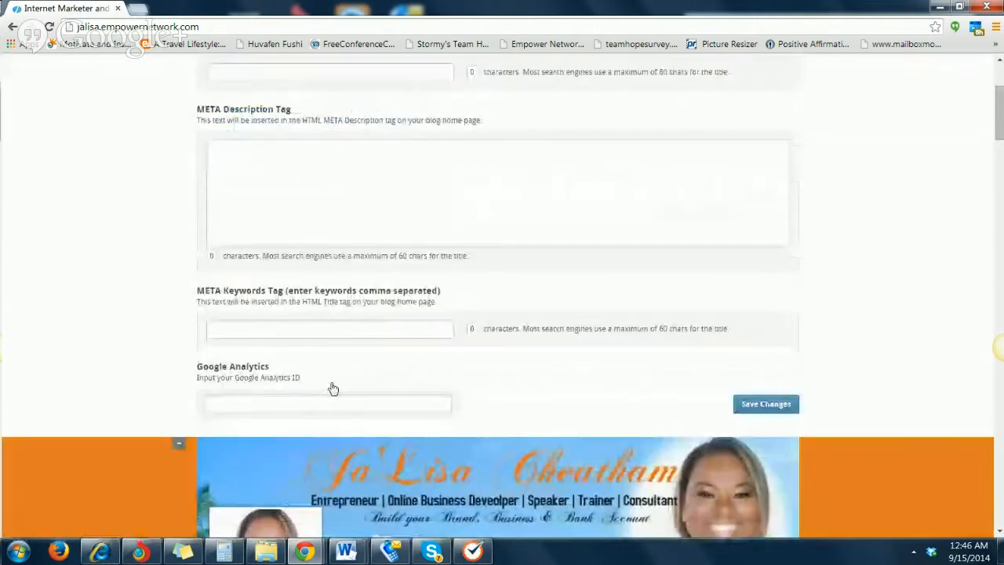
left_click(769, 404)
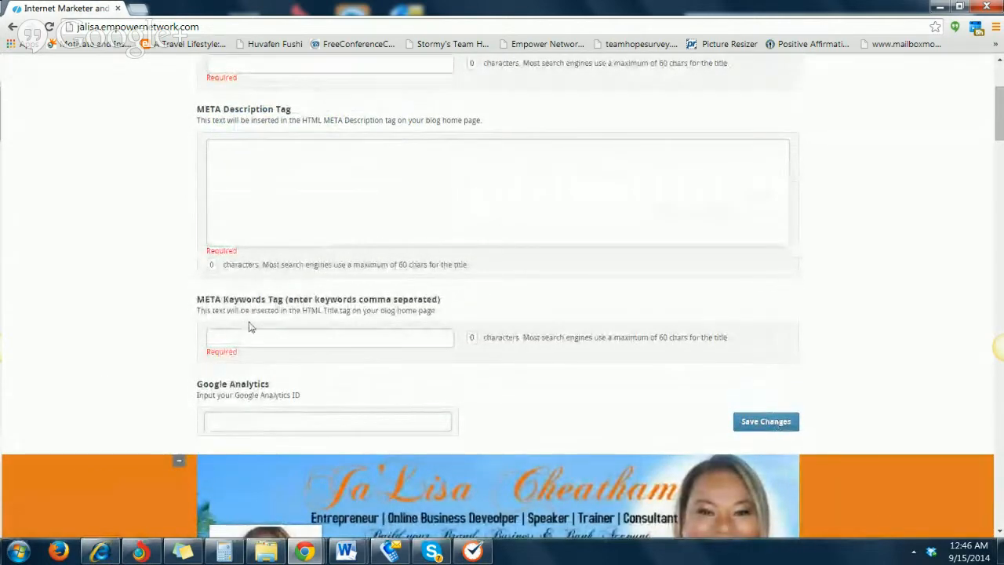
Open the blog's navigation bar settings and go to the empty Link 7 entry
scroll(251, 323, "up", 3)
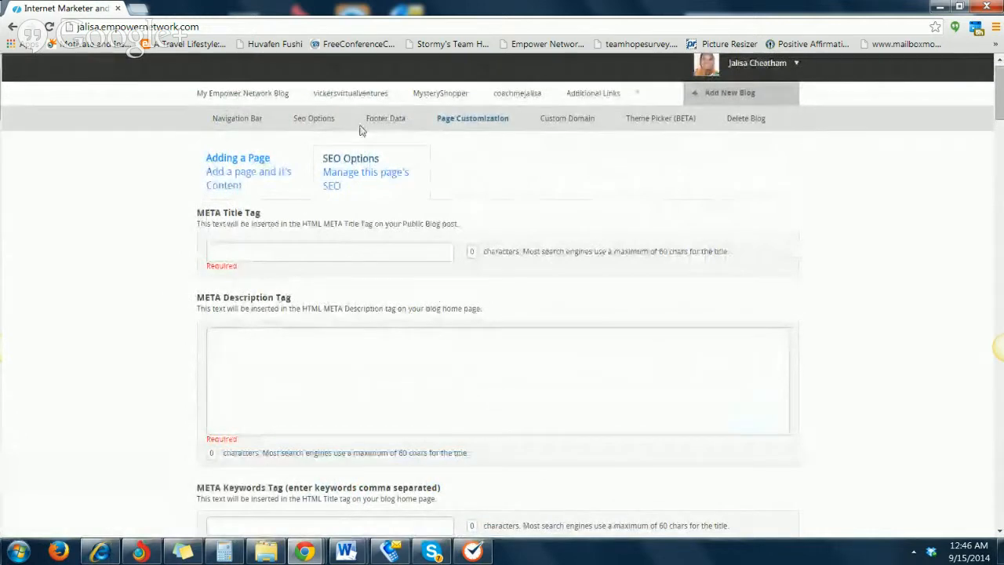
left_click(242, 118)
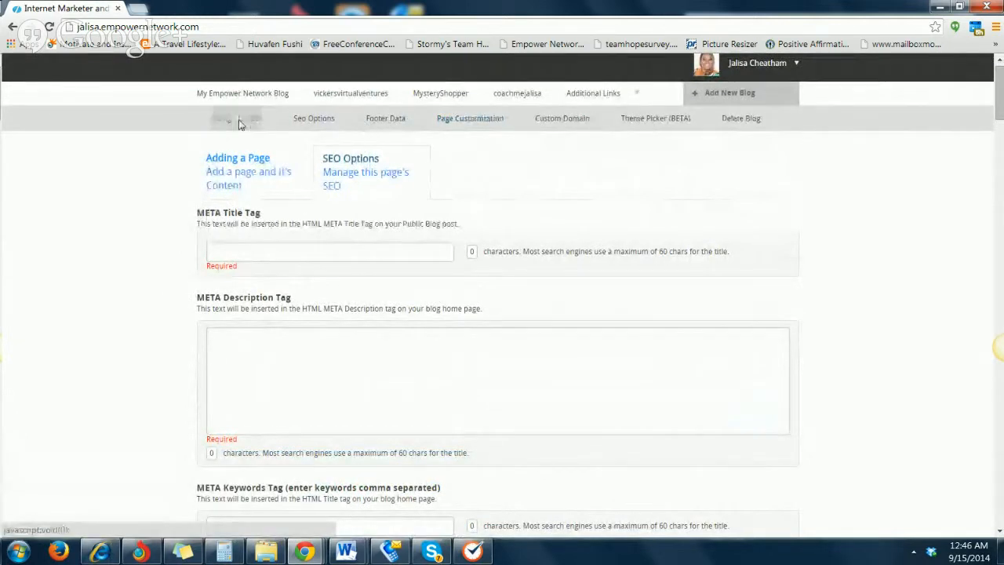
scroll(239, 328, "down", 3)
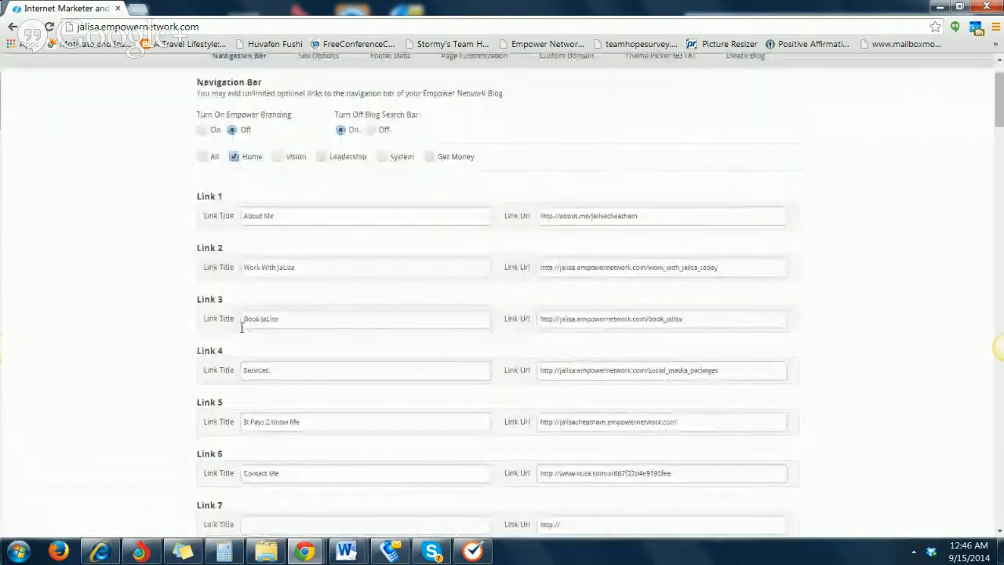
Append "hangouts" to the blog's base address in the sticky note and copy the complete address
left_click(183, 552)
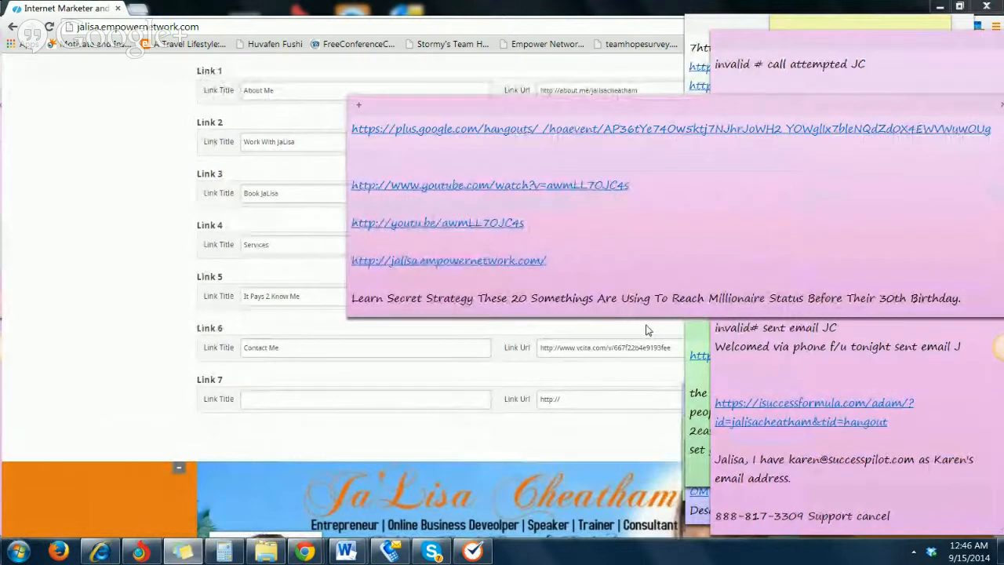
type("ha")
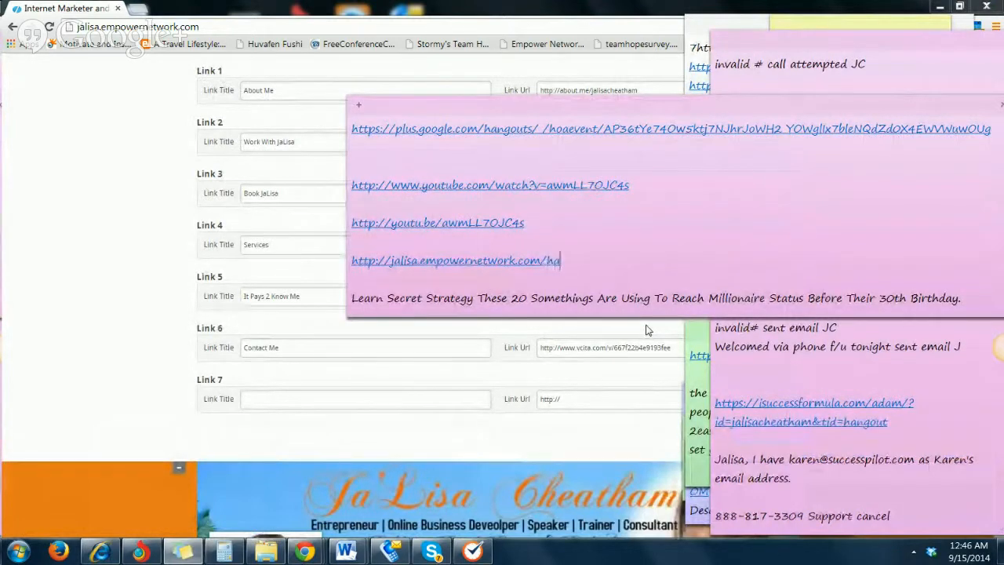
type("ngouts")
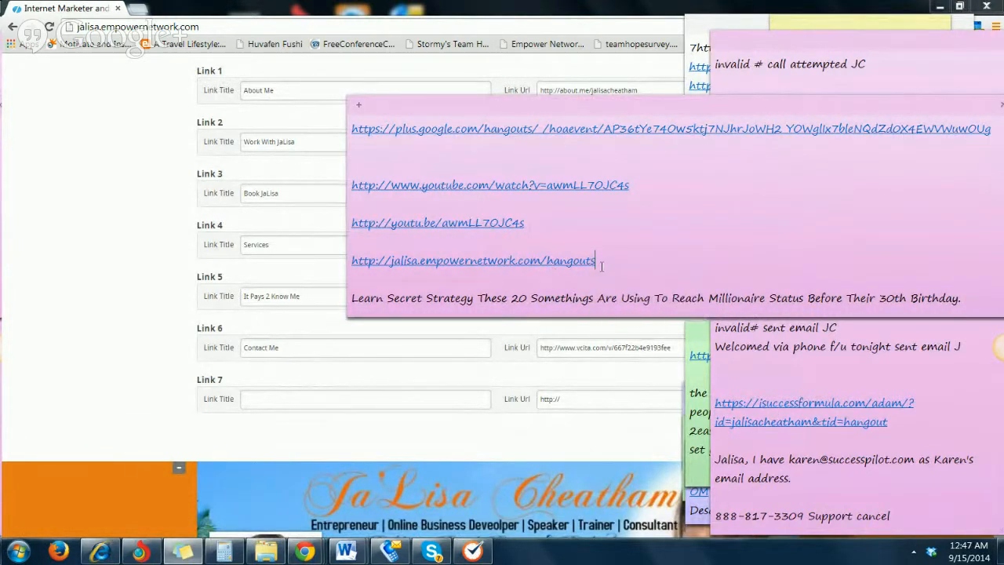
left_click_drag(594, 265, 345, 262)
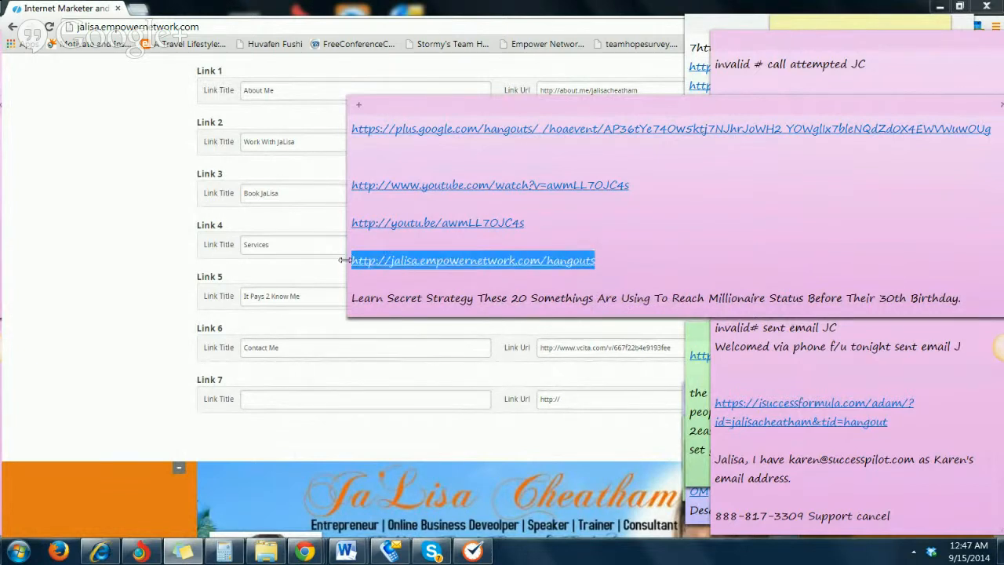
right_click(594, 252)
left_click(628, 271)
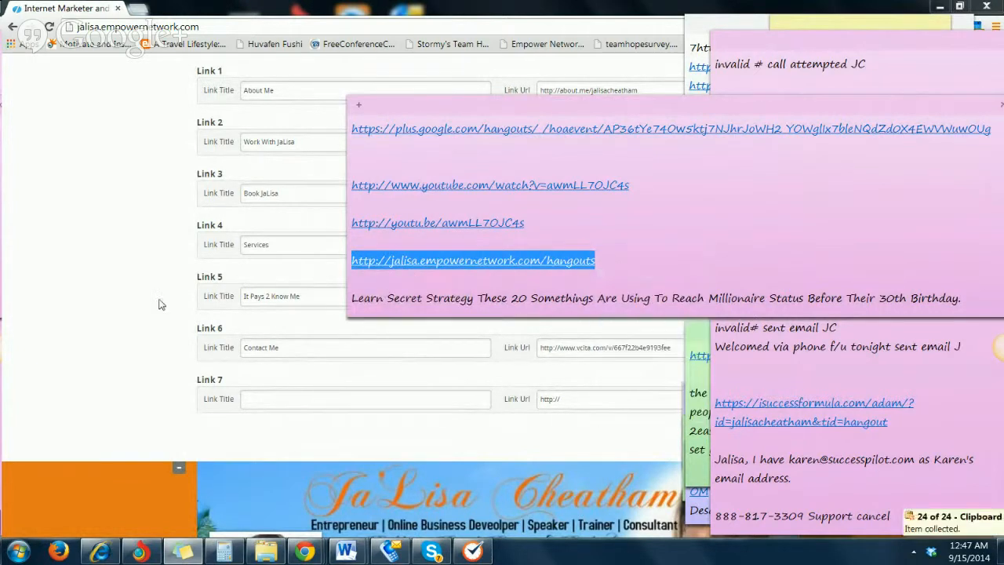
Title Link 7 "Hangouts" and look over the blog's existing navigation bar below the settings
left_click(309, 402)
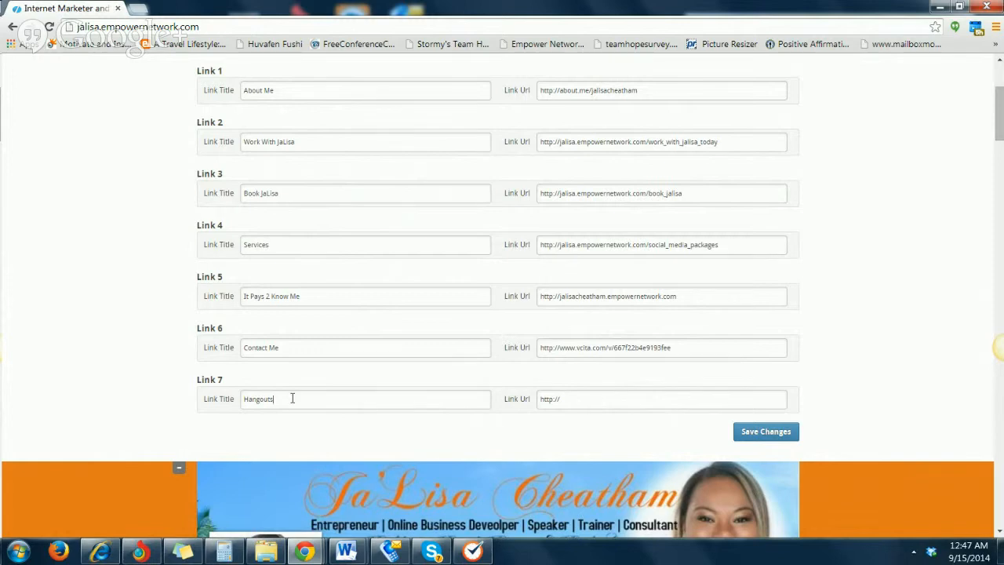
scroll(289, 398, "up", 3)
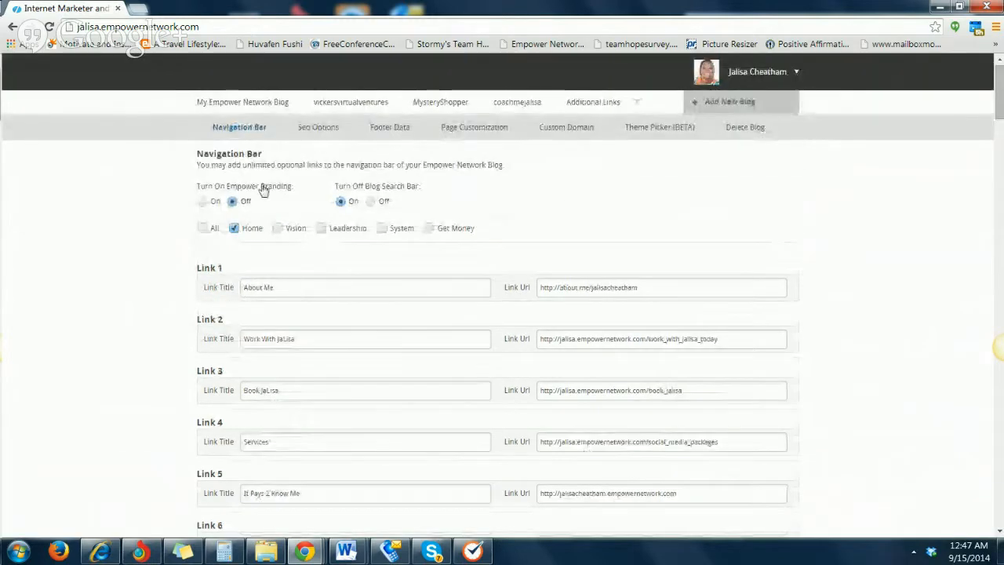
scroll(302, 315, "down", 2)
scroll(318, 432, "down", 2)
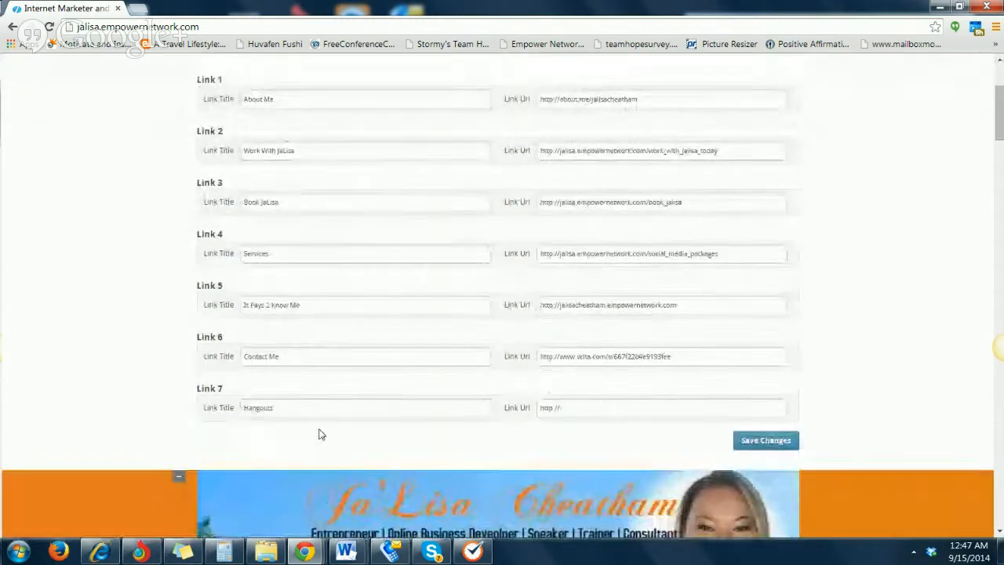
scroll(282, 349, "down", 3)
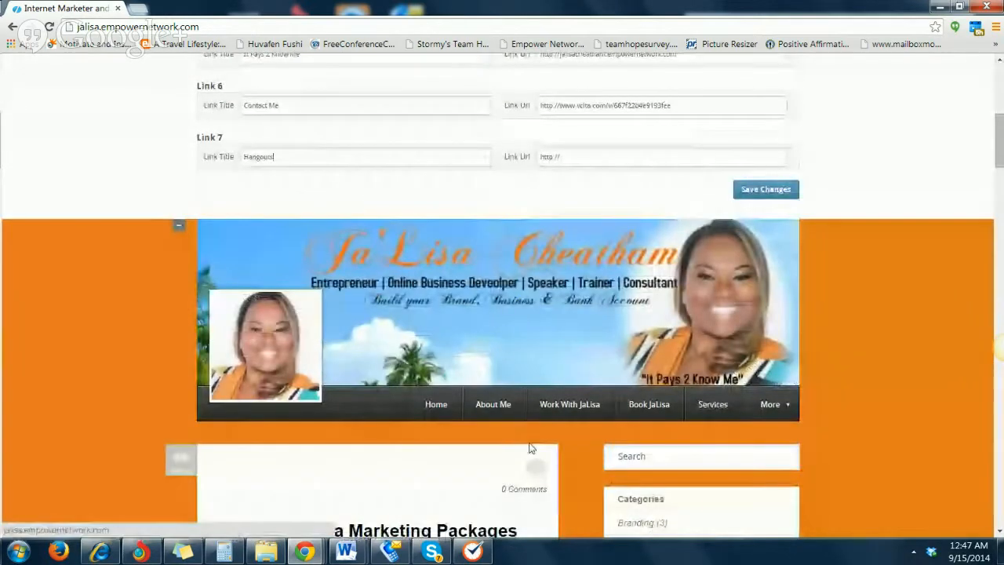
mouse_move(767, 408)
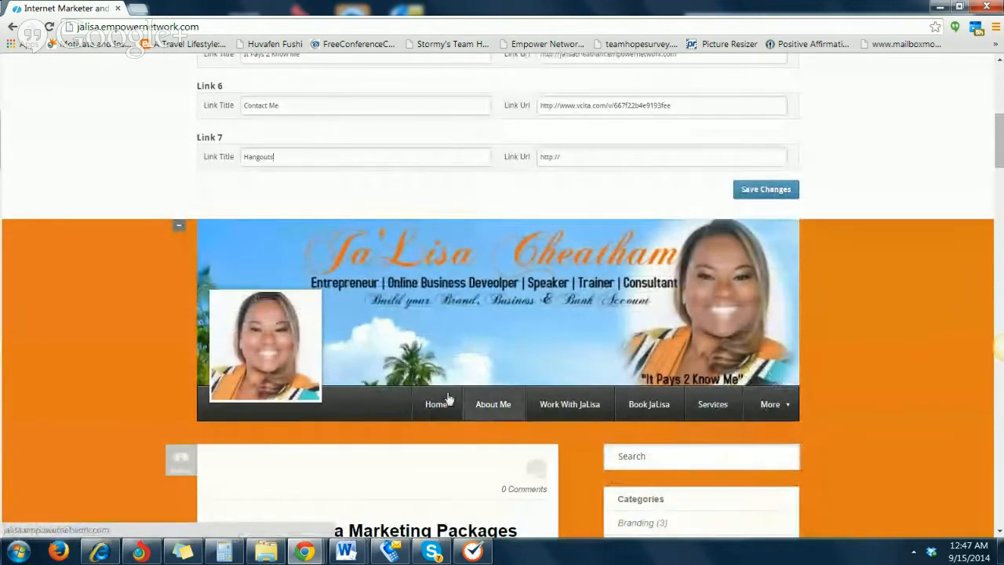
scroll(581, 450, "up", 2)
scroll(581, 449, "down", 2)
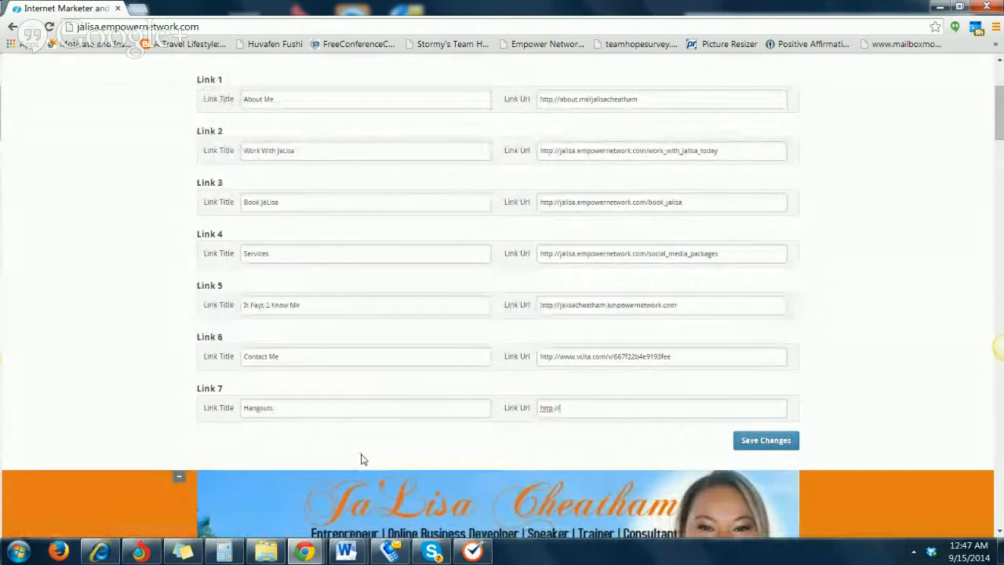
Replace Link 7's URL with the copied Hangouts page address and save the navigation bar changes
left_click(614, 412)
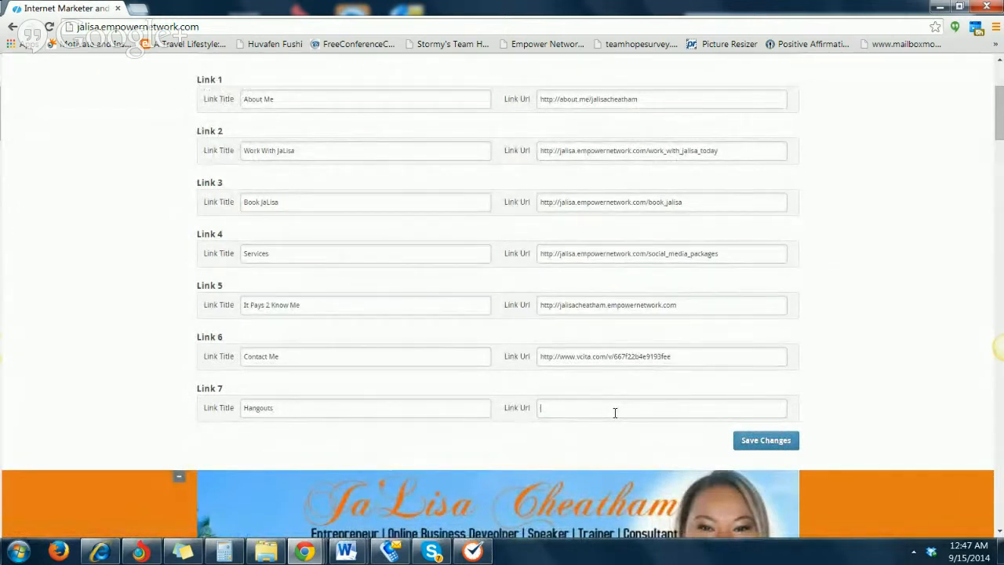
key("ctrl+v")
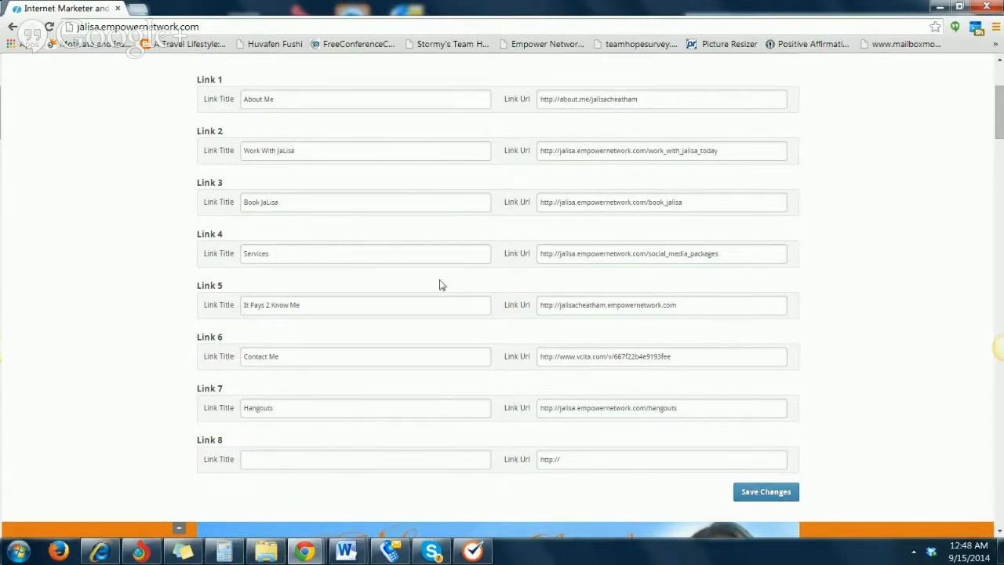
scroll(412, 352, "up", 1)
scroll(374, 362, "up", 2)
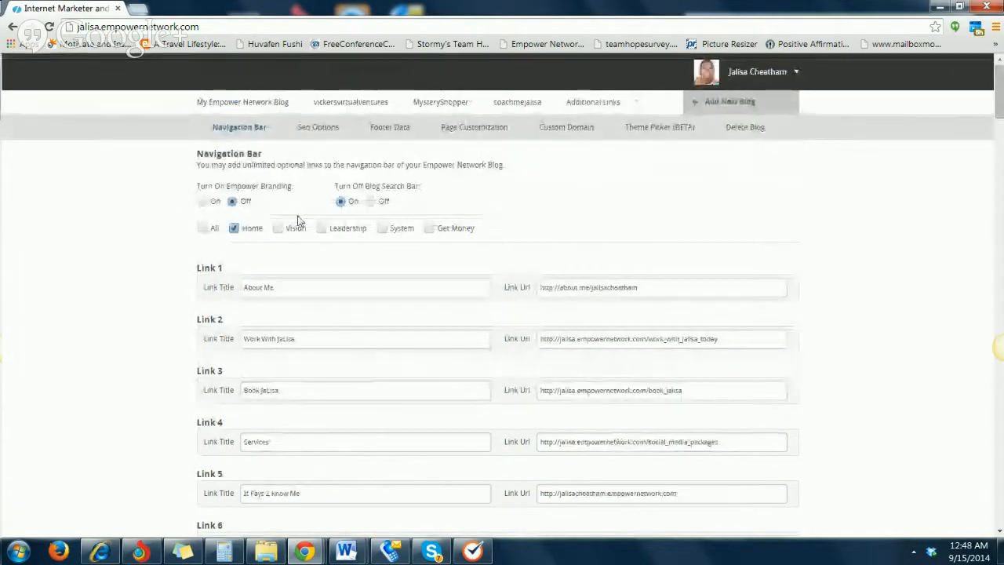
scroll(237, 247, "down", 2)
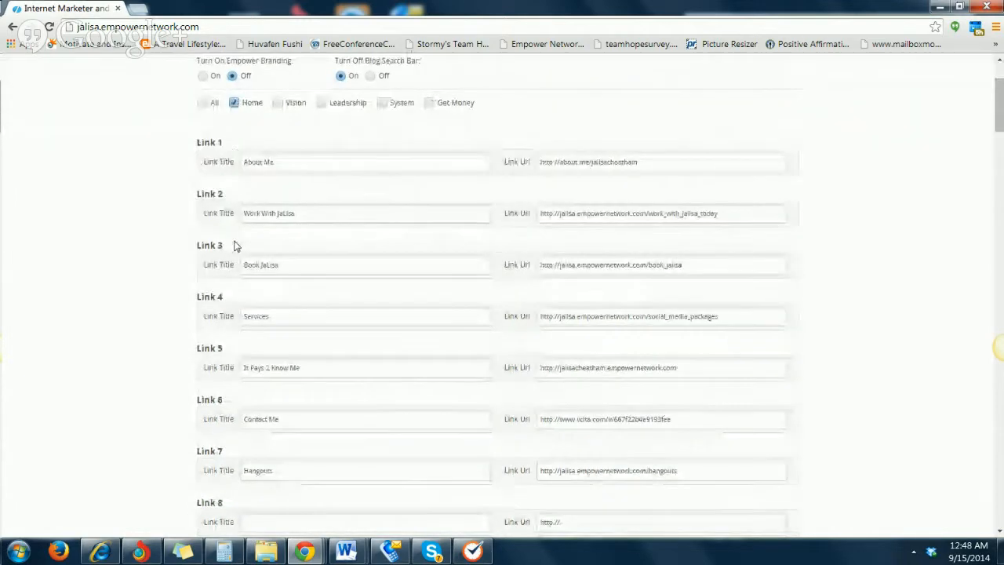
scroll(594, 376, "down", 1)
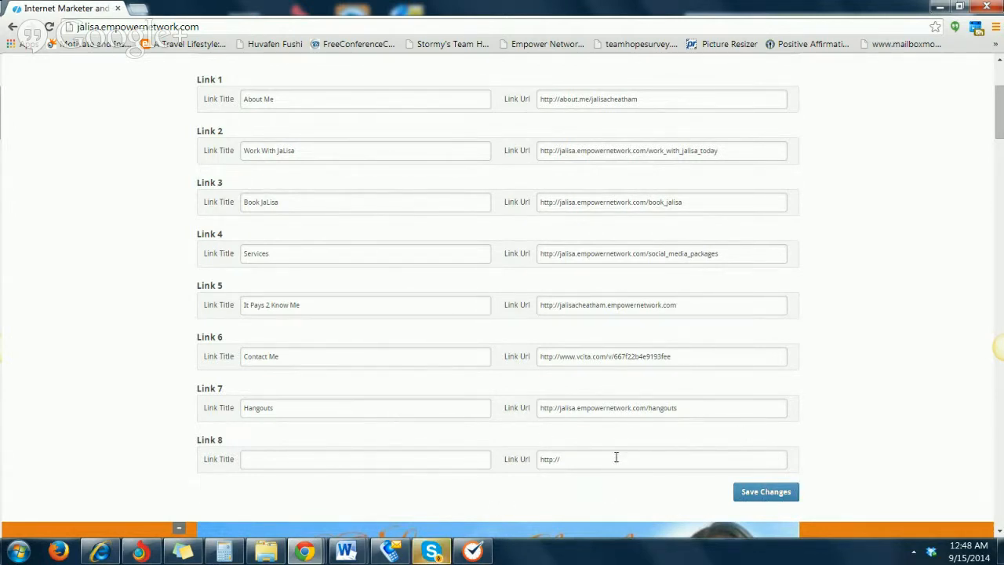
left_click(764, 493)
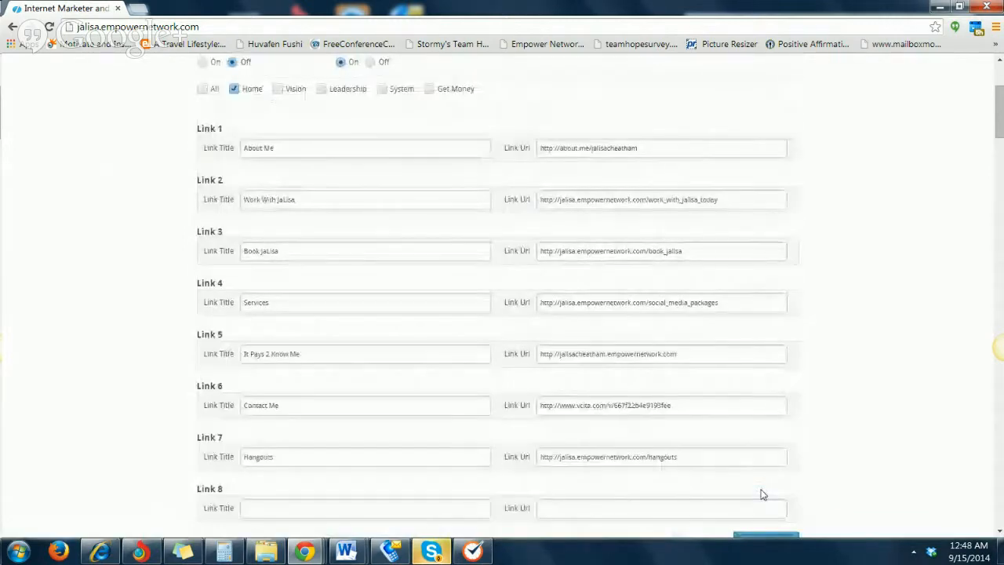
Open the Hangouts page from the blog's own navigation bar and check its heading and embedded video
scroll(722, 490, "down", 2)
scroll(711, 481, "down", 5)
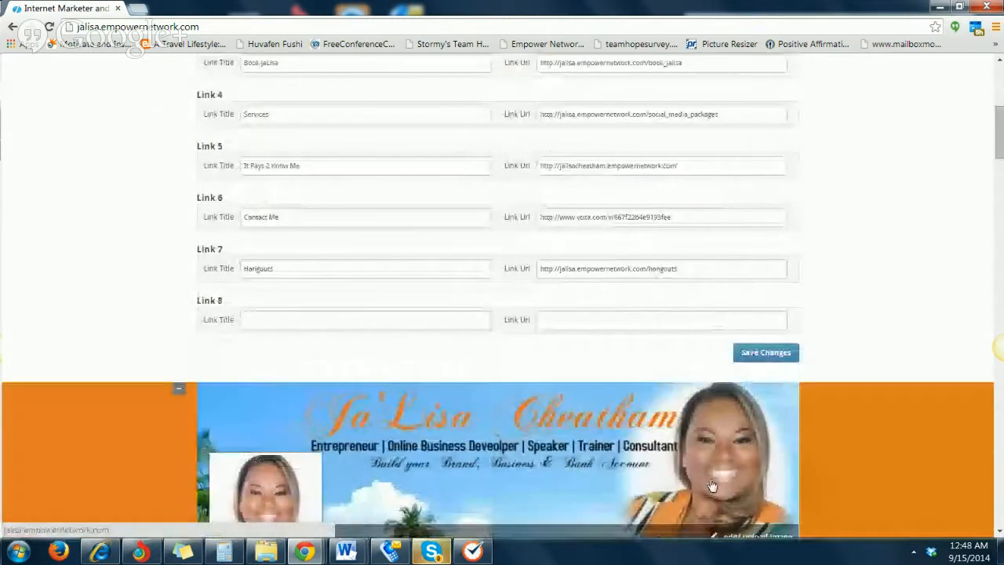
mouse_move(752, 320)
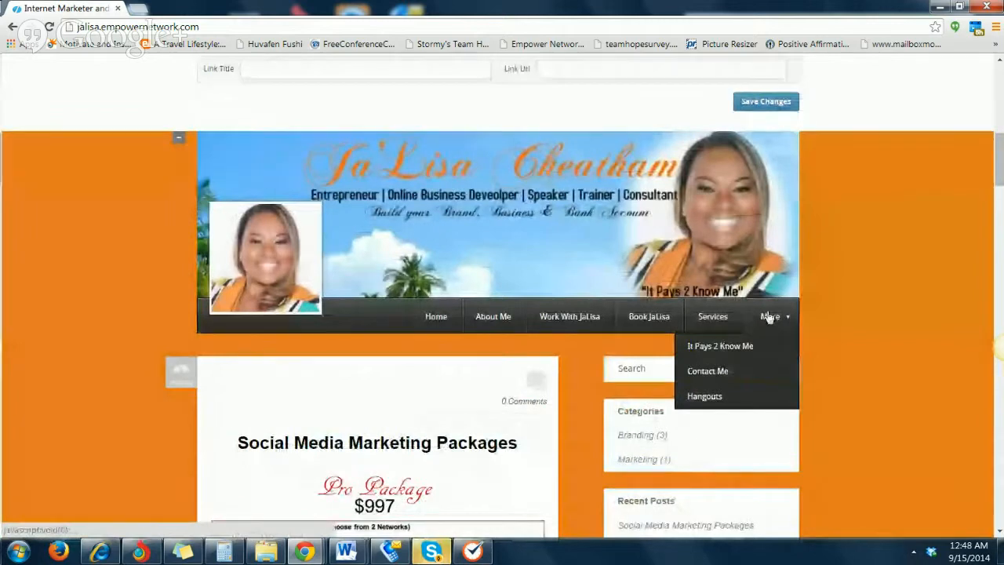
left_click(751, 397)
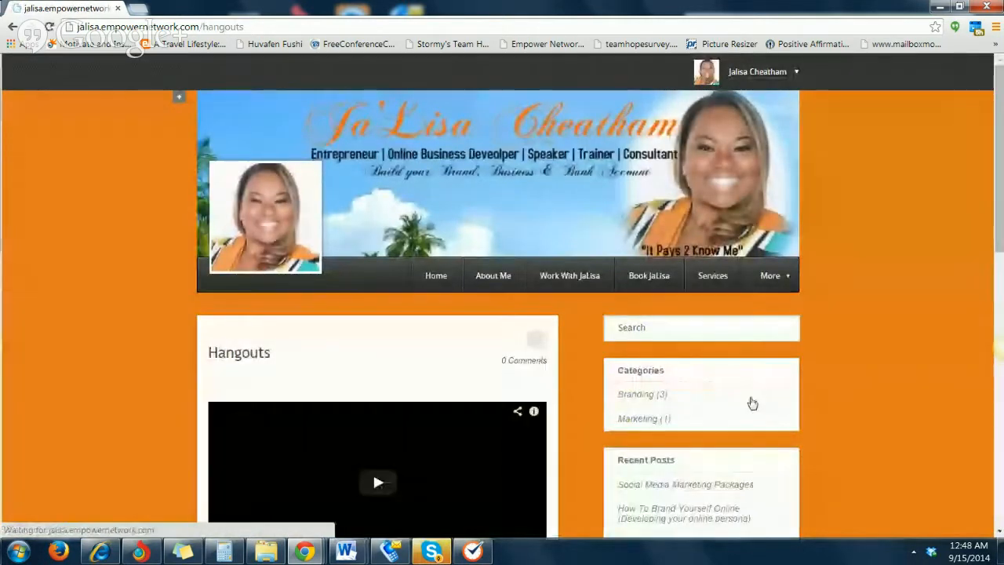
scroll(751, 403, "down", 2)
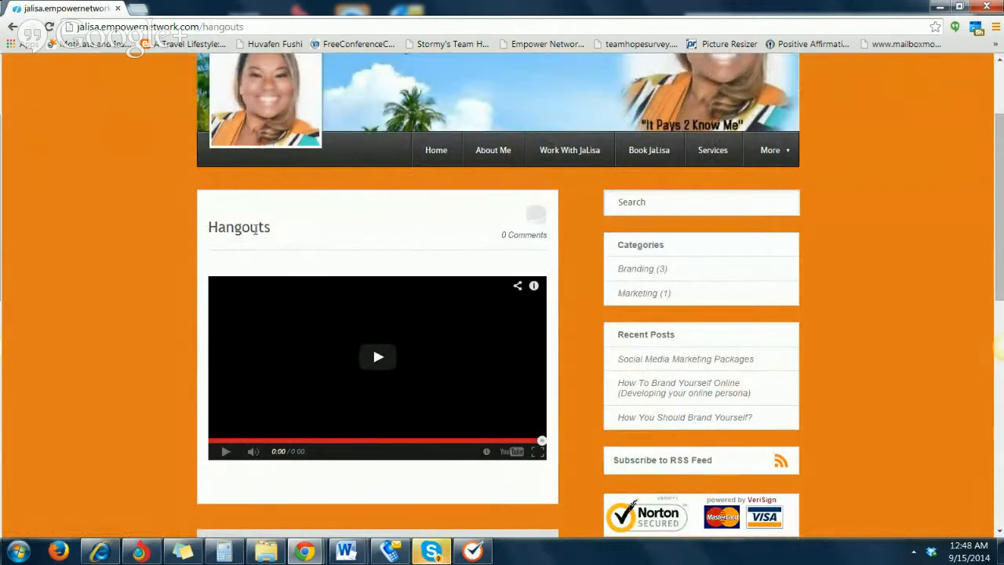
scroll(219, 239, "up", 2)
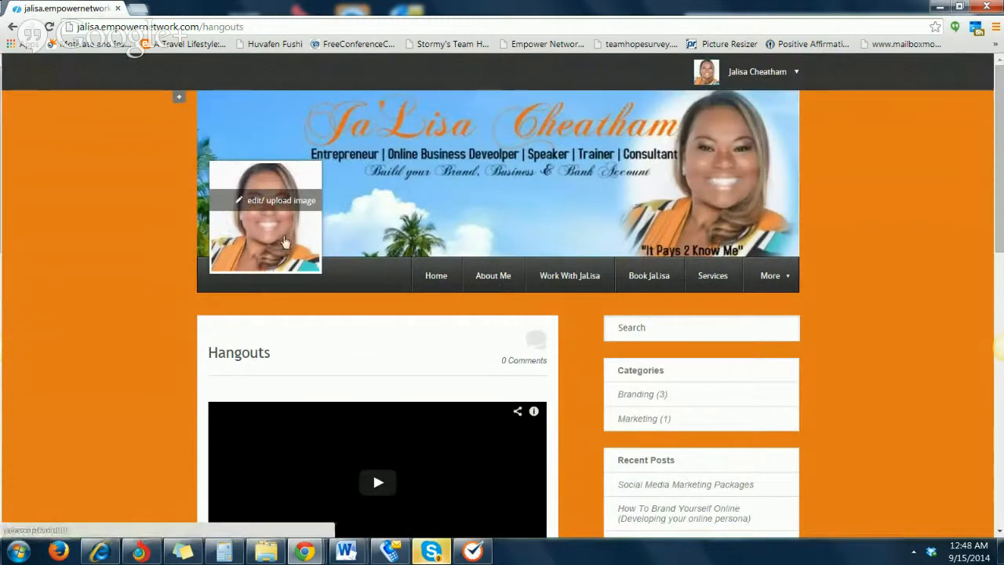
Open the Hangouts page for editing in the page customization settings, review its title and video body, and cancel the edit
left_click(179, 98)
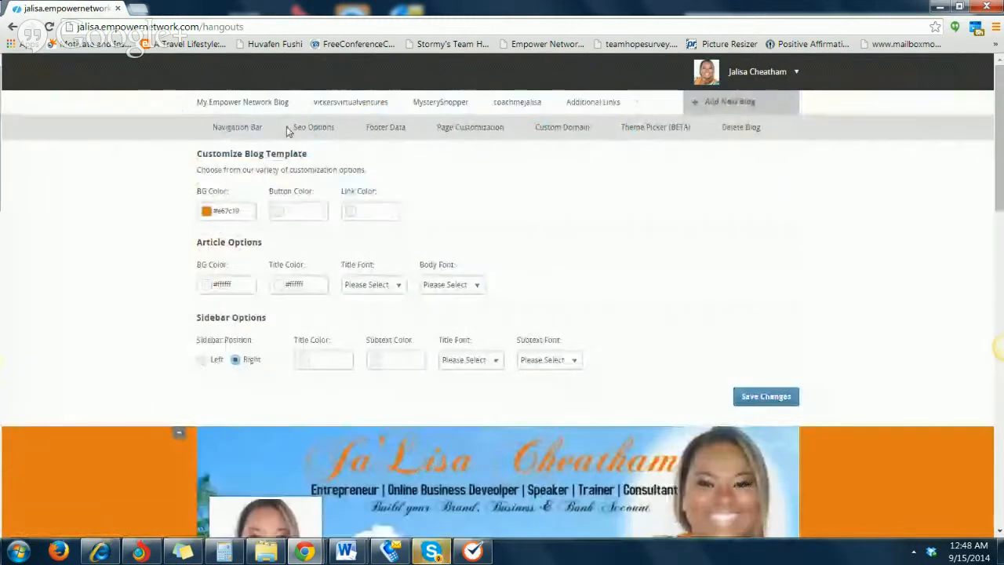
left_click(484, 129)
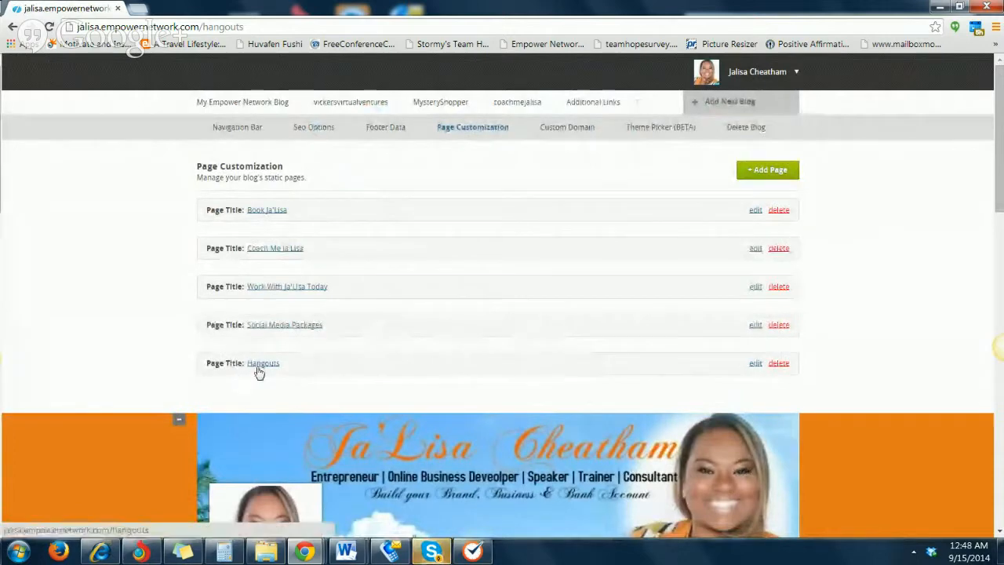
left_click(756, 365)
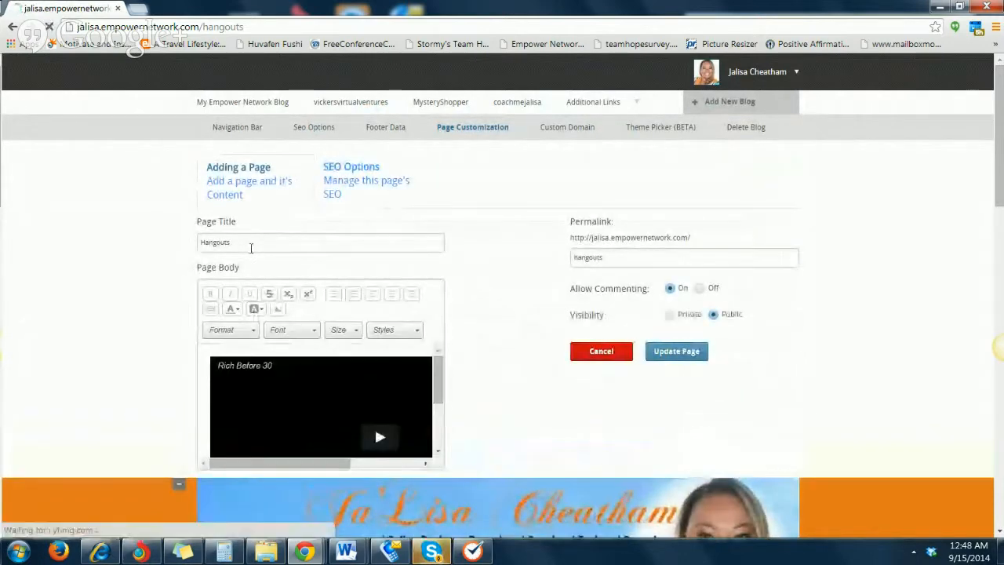
double_click(247, 248)
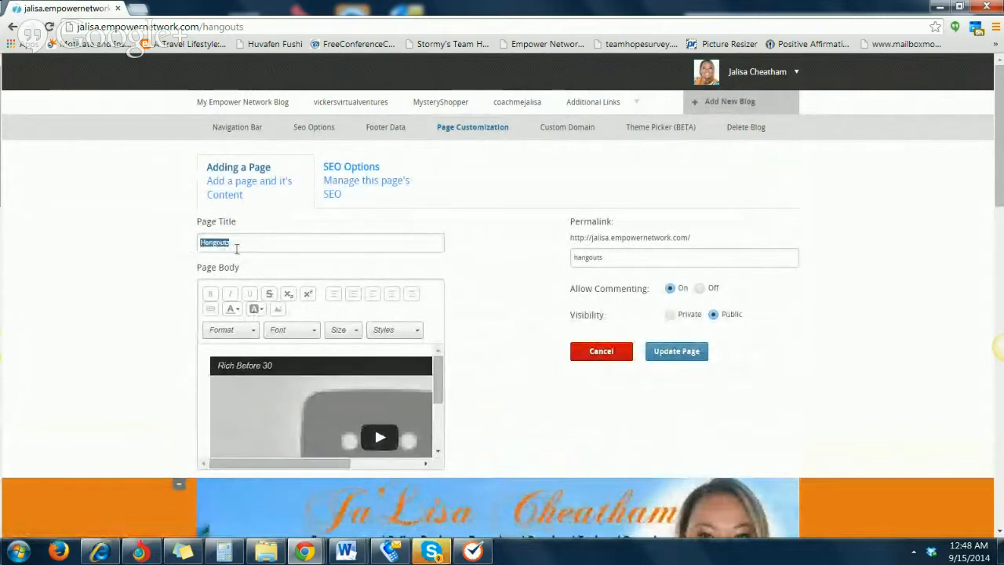
scroll(264, 293, "down", 3)
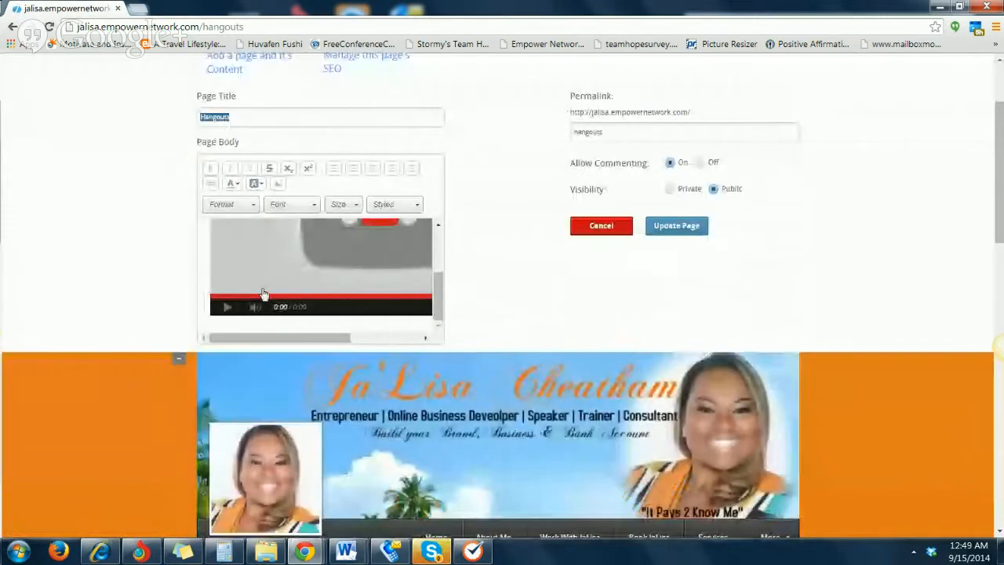
scroll(263, 293, "down", 5)
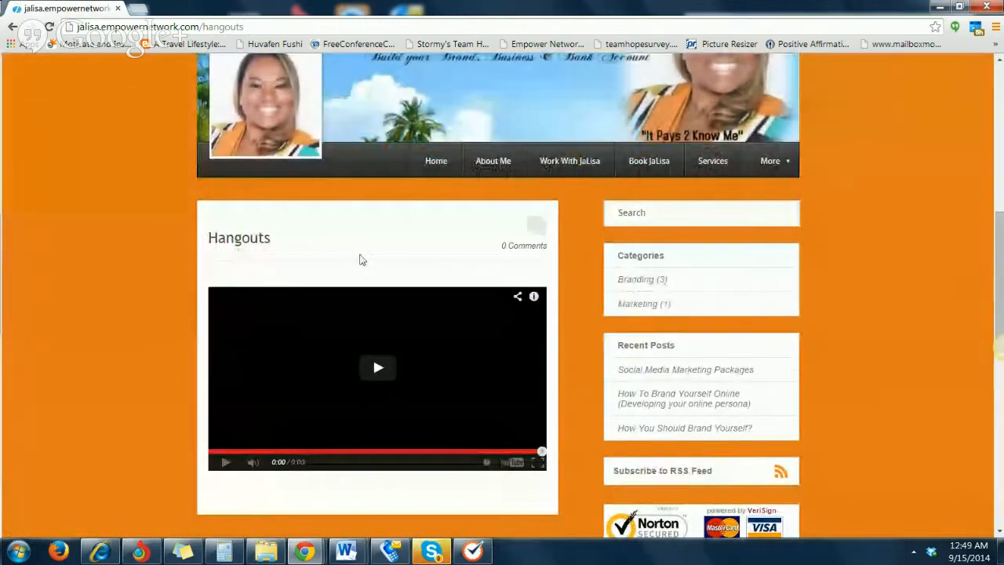
scroll(278, 330, "up", 1)
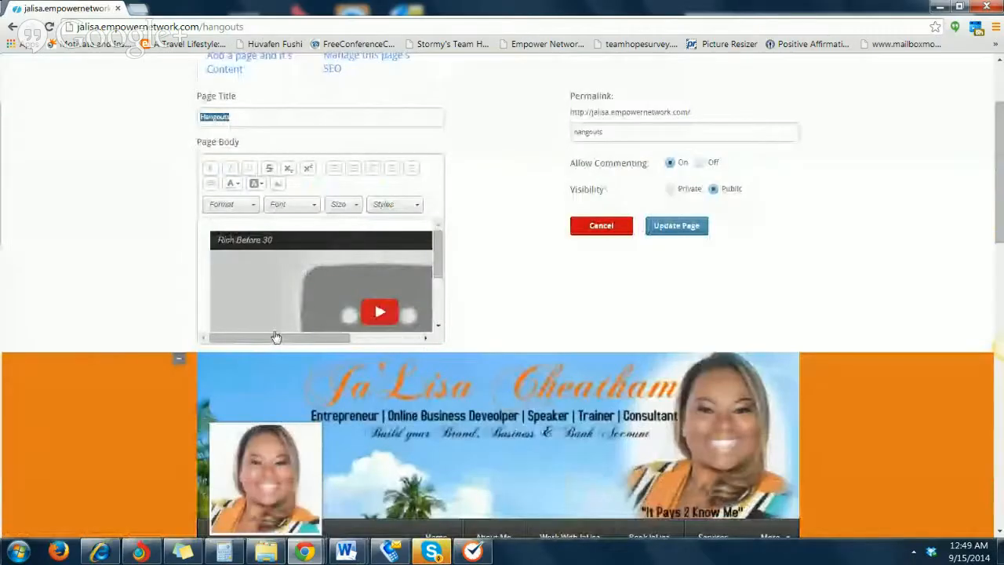
scroll(274, 330, "up", 1)
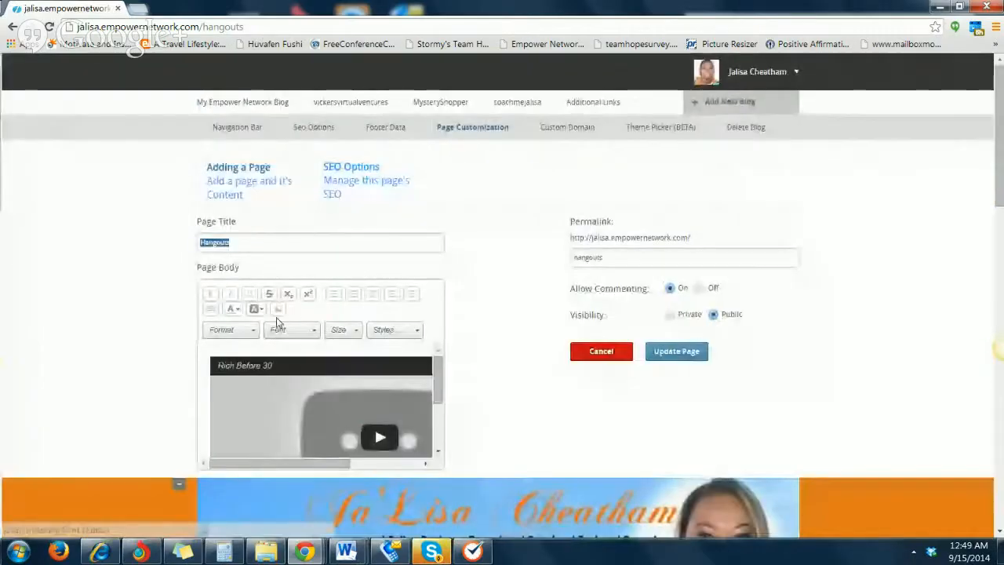
left_click(594, 364)
Try to play the embedded video on the Hangouts page, view the player's linked help article and close it
scroll(397, 404, "down", 2)
scroll(397, 404, "down", 5)
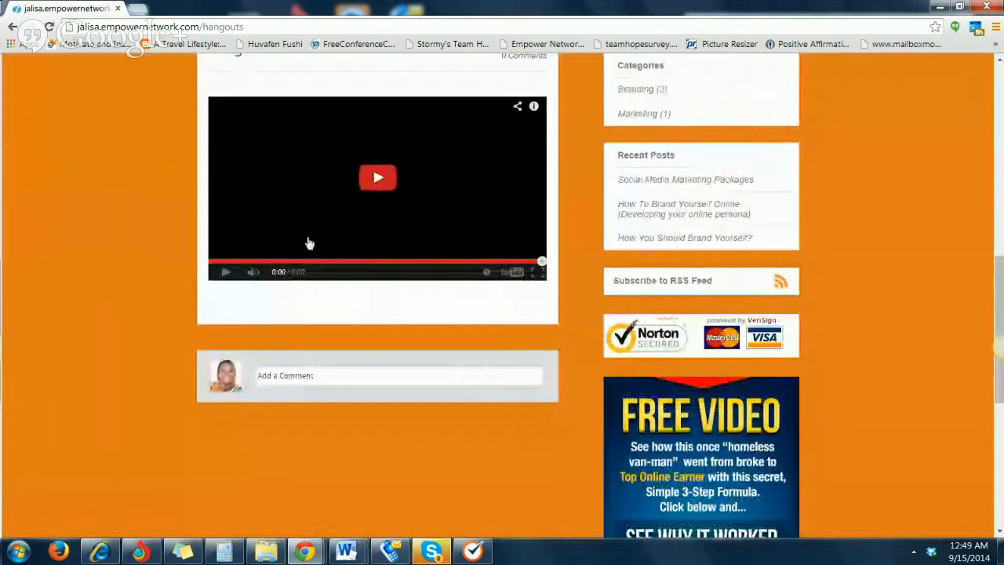
left_click(353, 212)
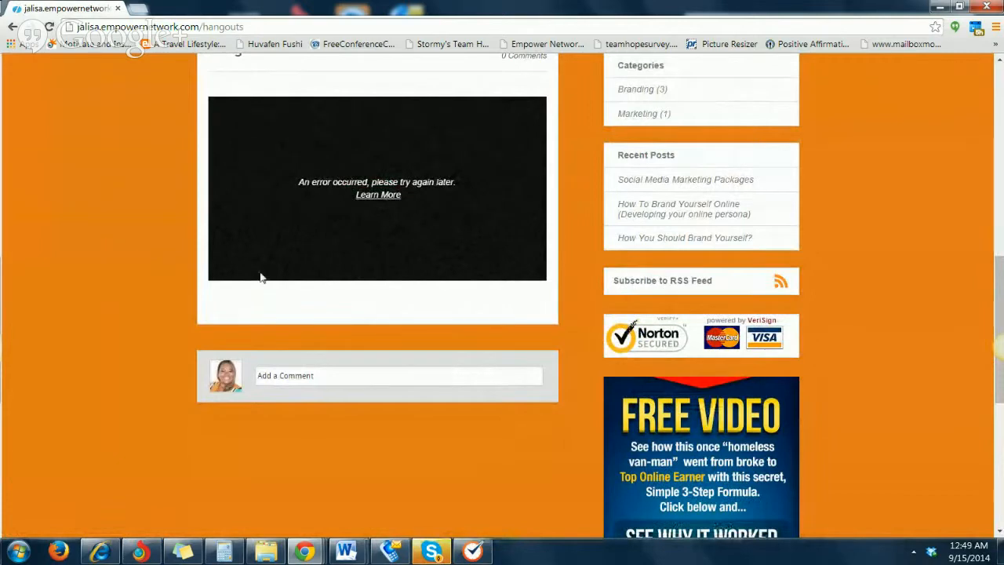
scroll(255, 337, "up", 2)
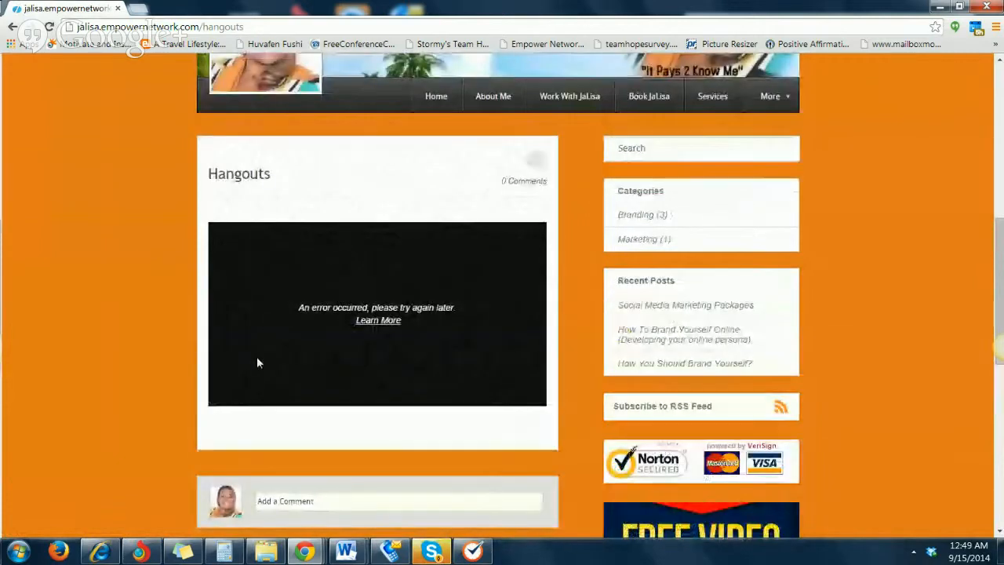
left_click(393, 322)
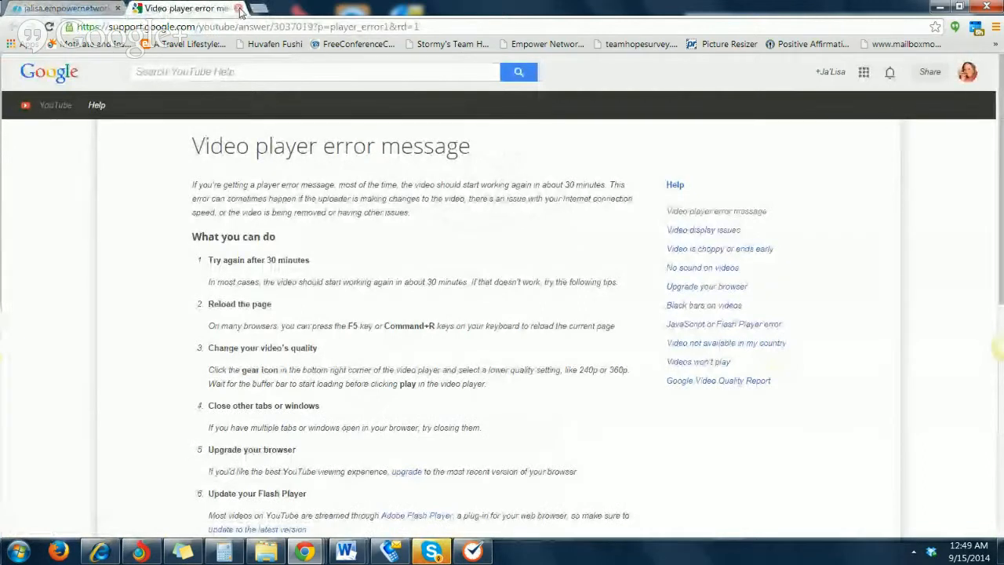
left_click(239, 10)
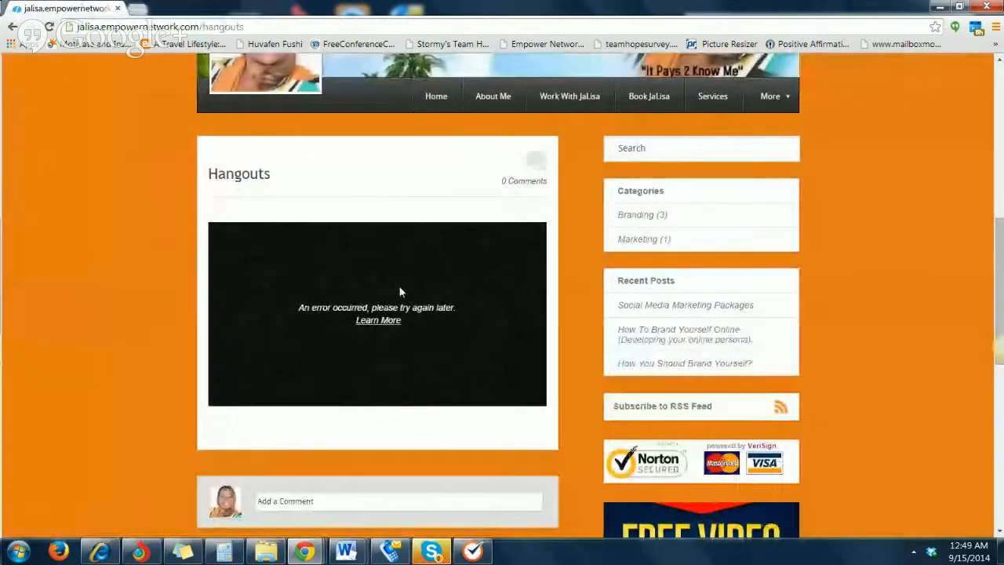
Reload the Hangouts page, try its embedded video again, and briefly reopen the player's error help article
left_click(49, 27)
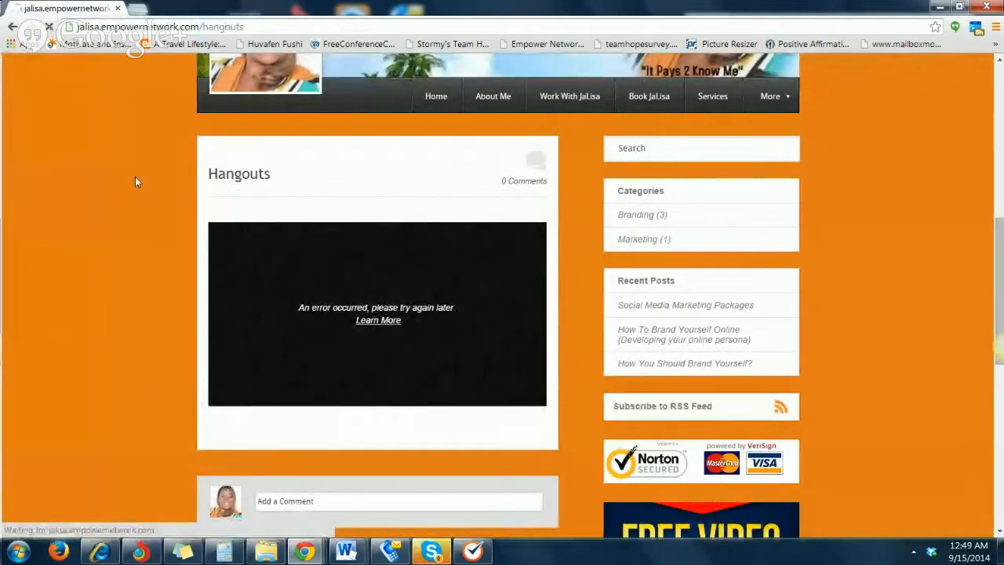
scroll(267, 436, "down", 6)
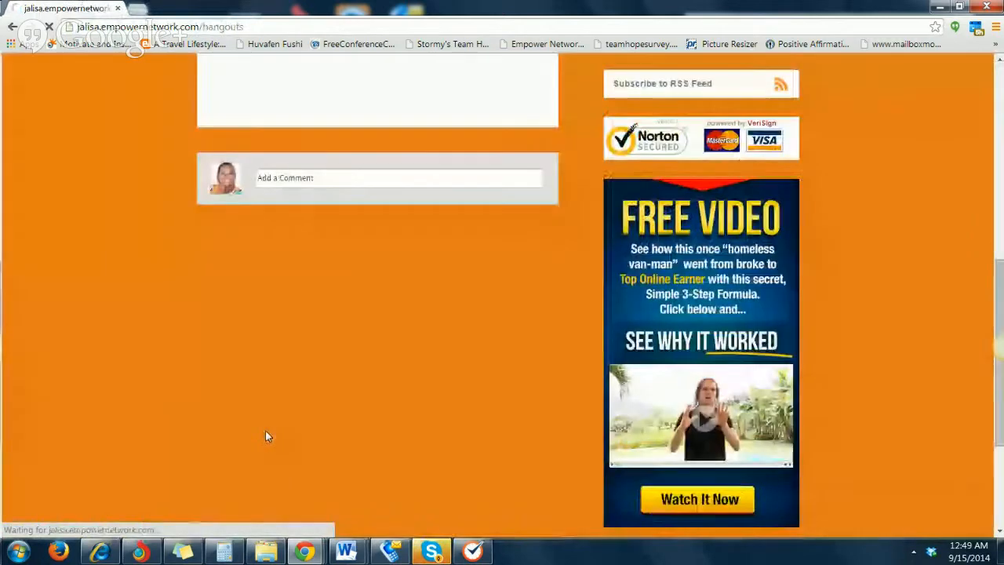
scroll(251, 391, "up", 3)
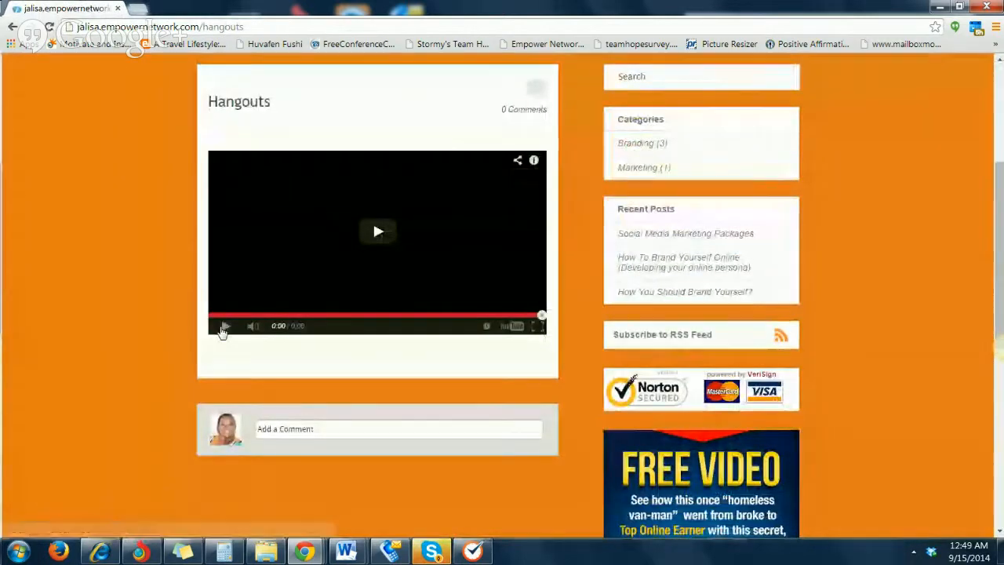
left_click(224, 326)
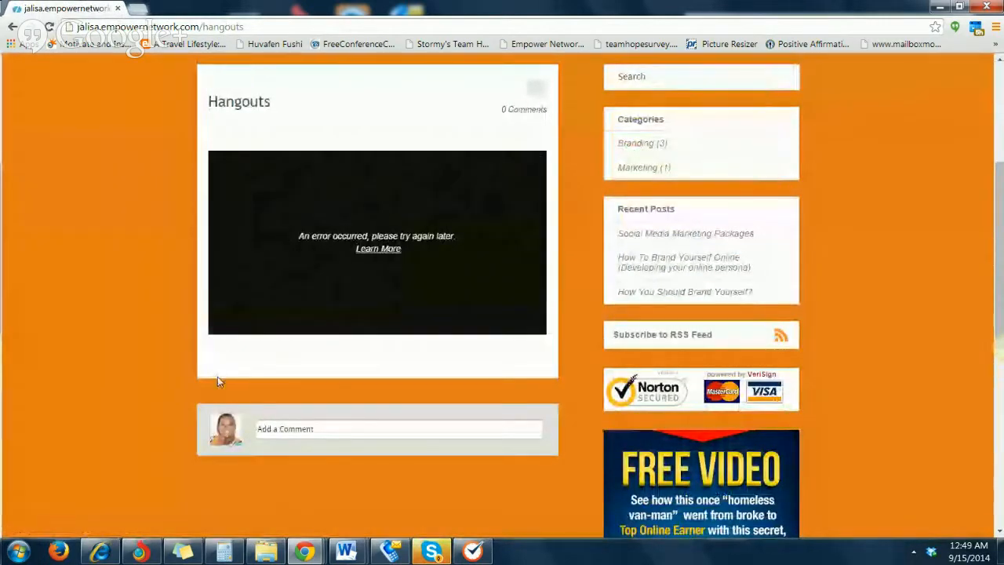
left_click(379, 249)
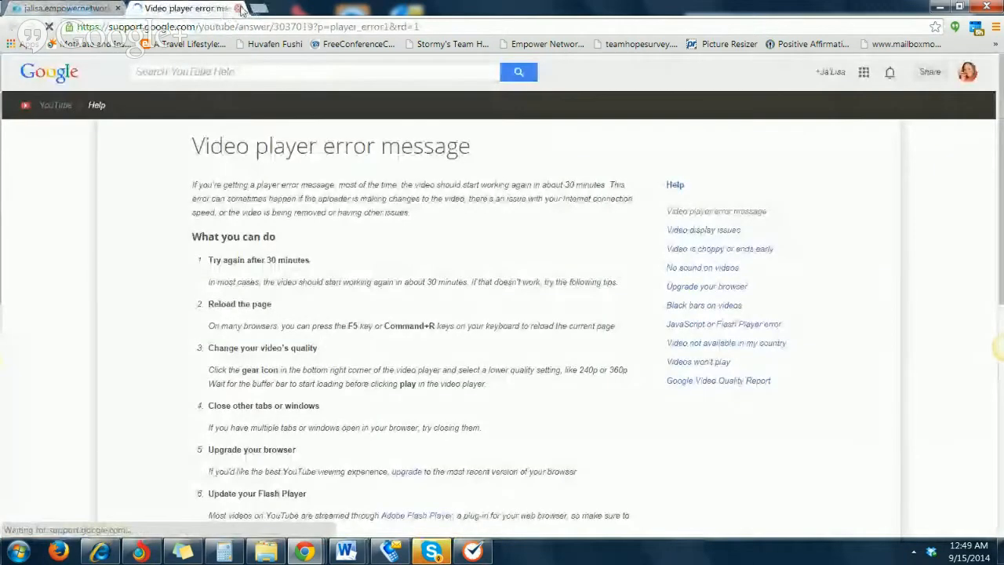
left_click(237, 8)
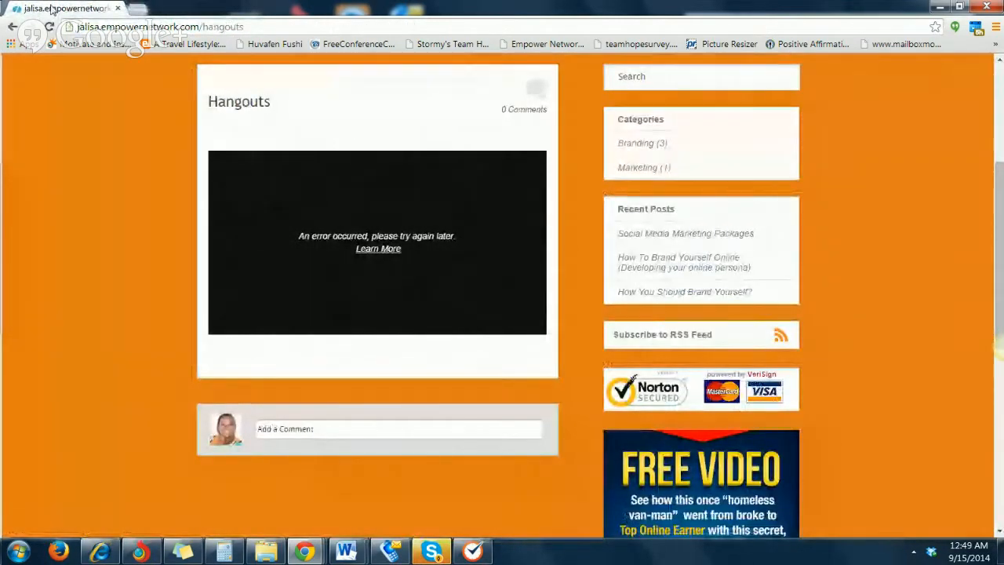
left_click(137, 8)
right_click(174, 33)
left_click(223, 98)
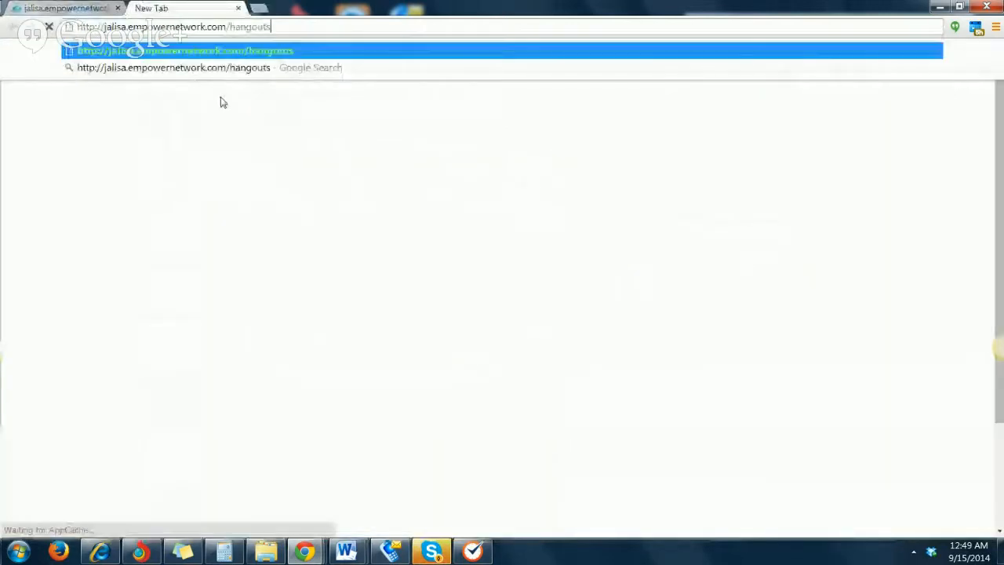
key("BackSpace")
key("BackSpace")
key("BackSpace")
key("BackSpace")
key("BackSpace")
key("BackSpace")
key("BackSpace")
key("BackSpace")
key("BackSpace")
key("BackSpace")
key("BackSpace")
key("BackSpace")
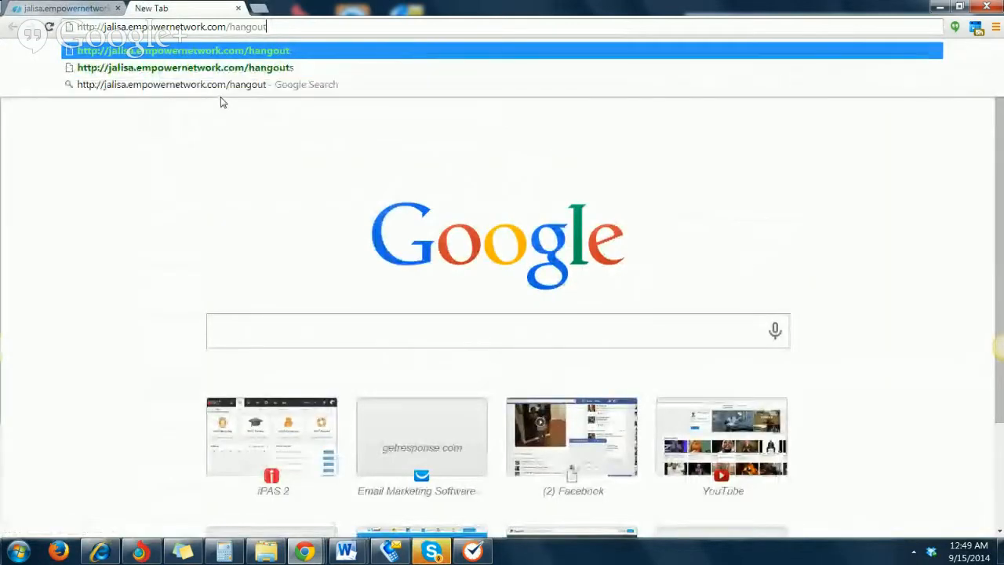
key("BackSpace")
key("BackSpace")
key("BackSpace")
key("BackSpace")
key("BackSpace")
key("BackSpace")
key("BackSpace")
key("BackSpace")
key("BackSpace")
key("BackSpace")
key("BackSpace")
key("BackSpace")
key("BackSpace")
key("BackSpace")
key("BackSpace")
key("BackSpace")
key("BackSpace")
key("BackSpace")
key("BackSpace")
key("BackSpace")
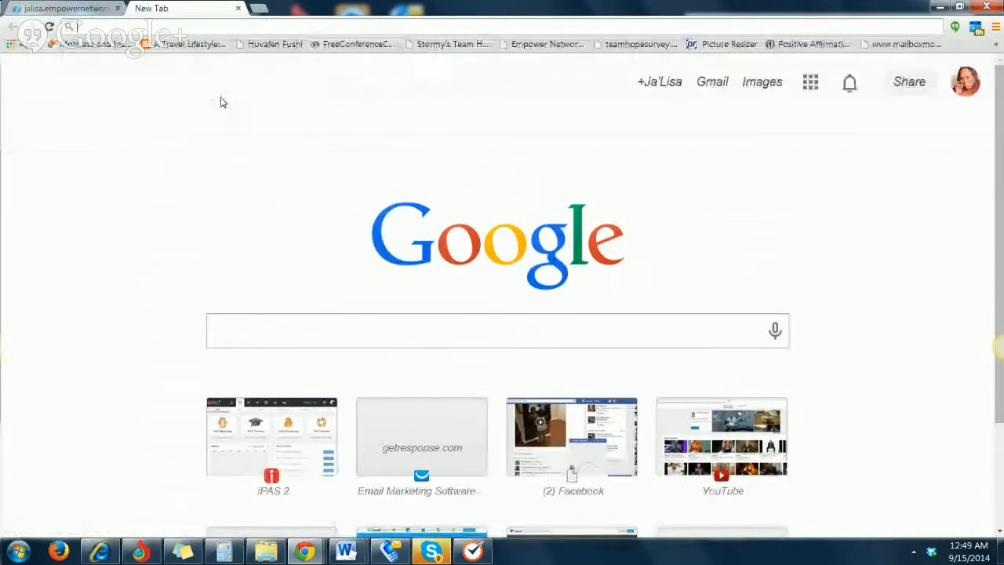
left_click(183, 551)
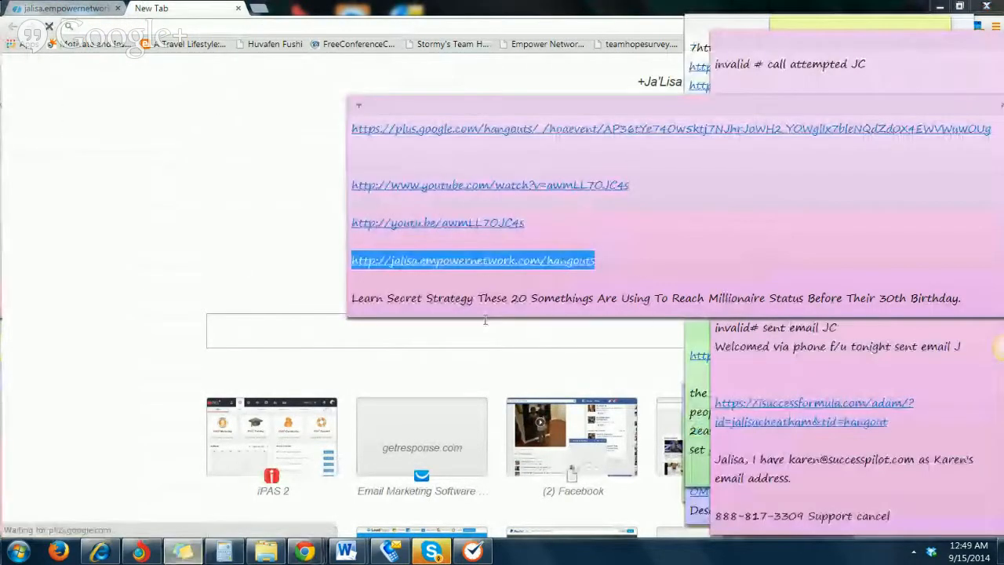
left_click_drag(524, 223, 325, 225)
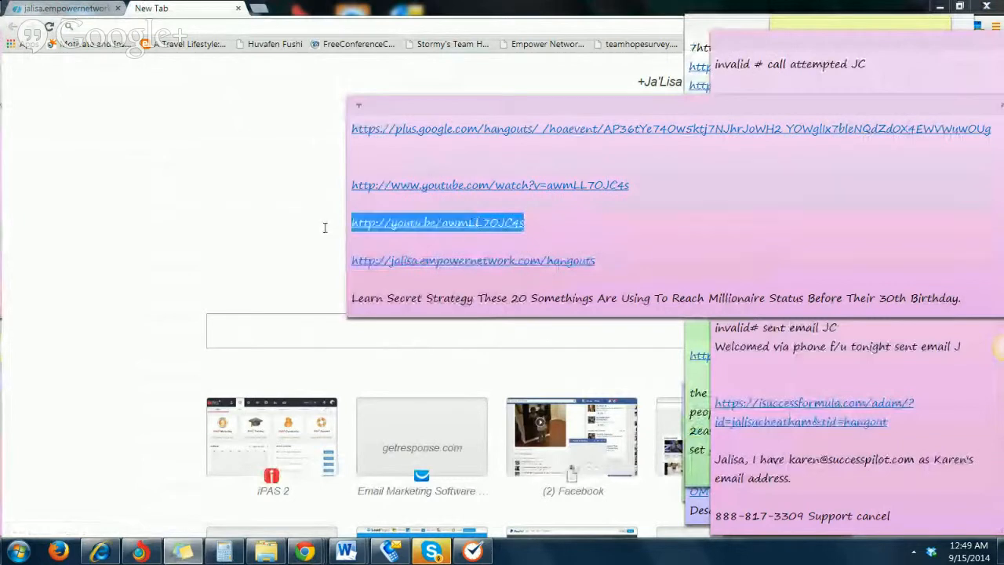
right_click(514, 214)
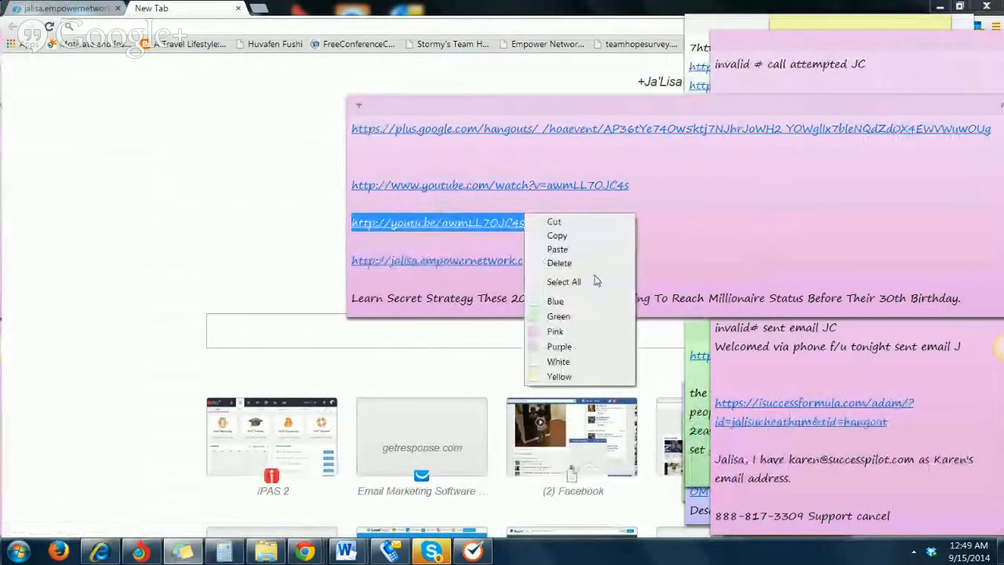
left_click(563, 242)
left_click(126, 63)
left_click(117, 26)
key("ctrl+v")
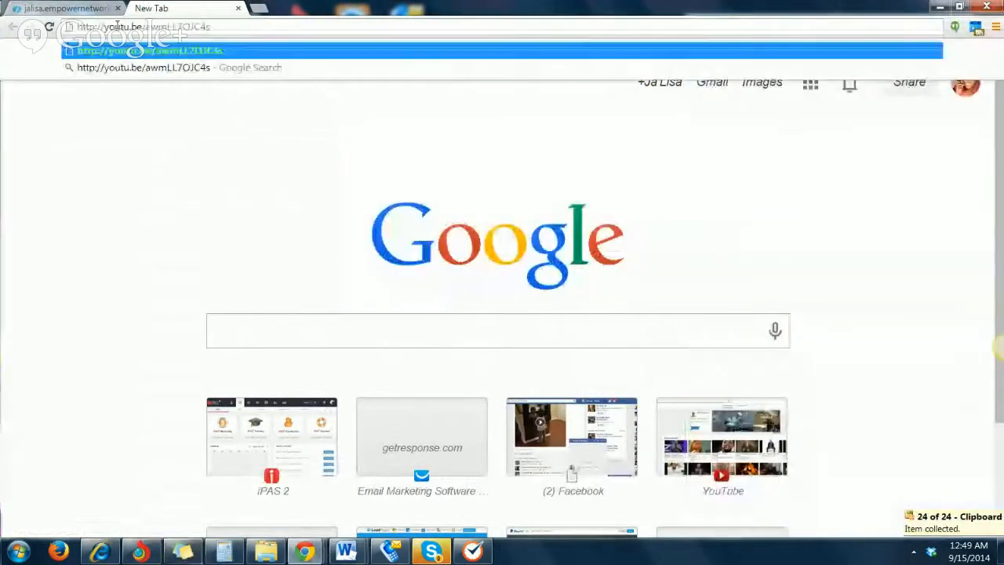
key("Return")
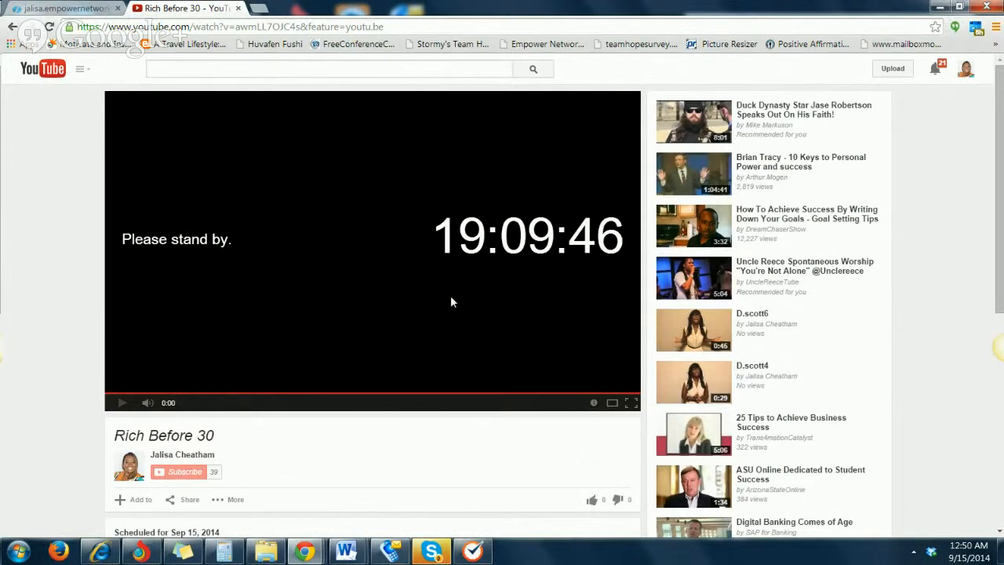
left_click(239, 9)
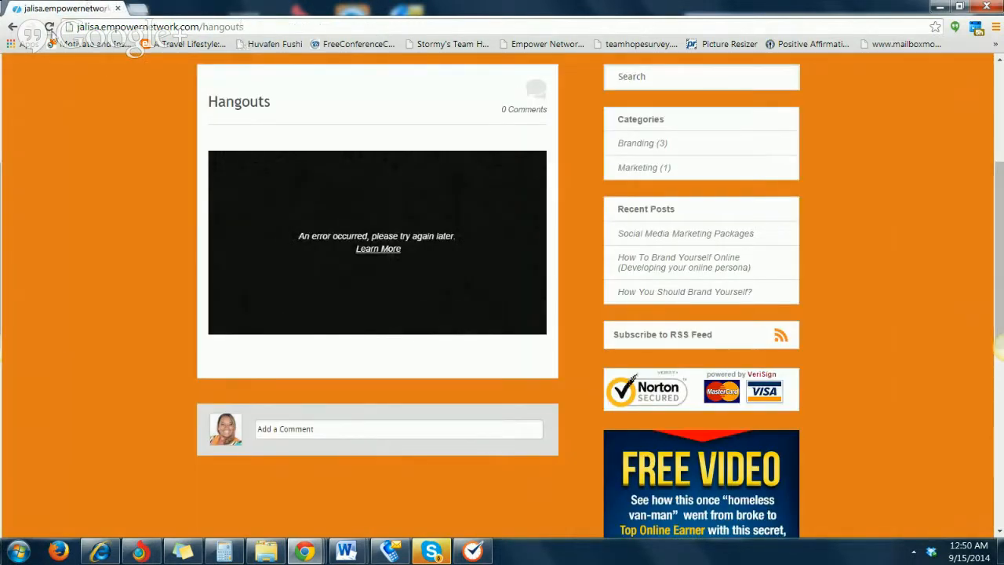
Reload the Hangouts page and look over its header, title and embedded video player
left_click(49, 27)
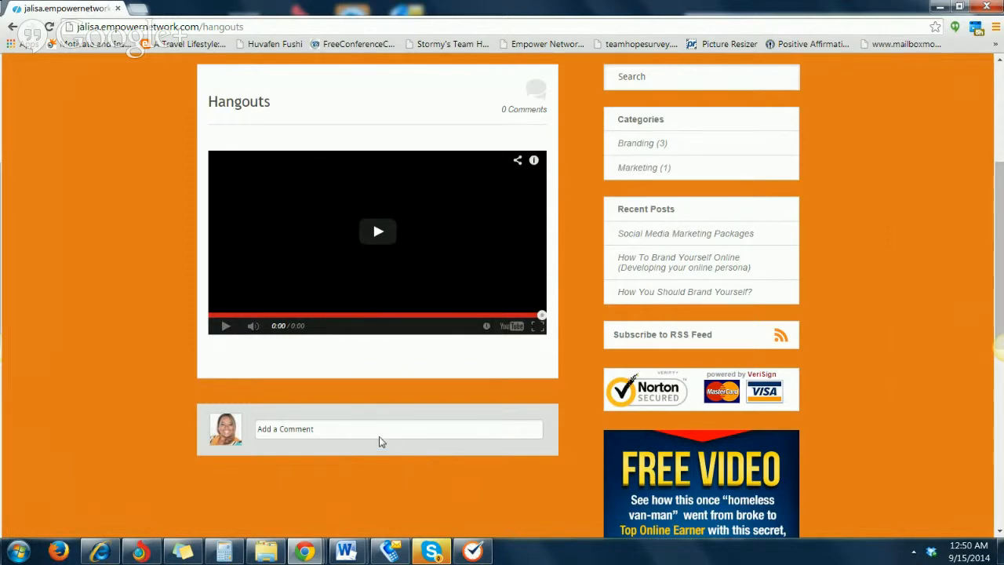
scroll(374, 366, "up", 3)
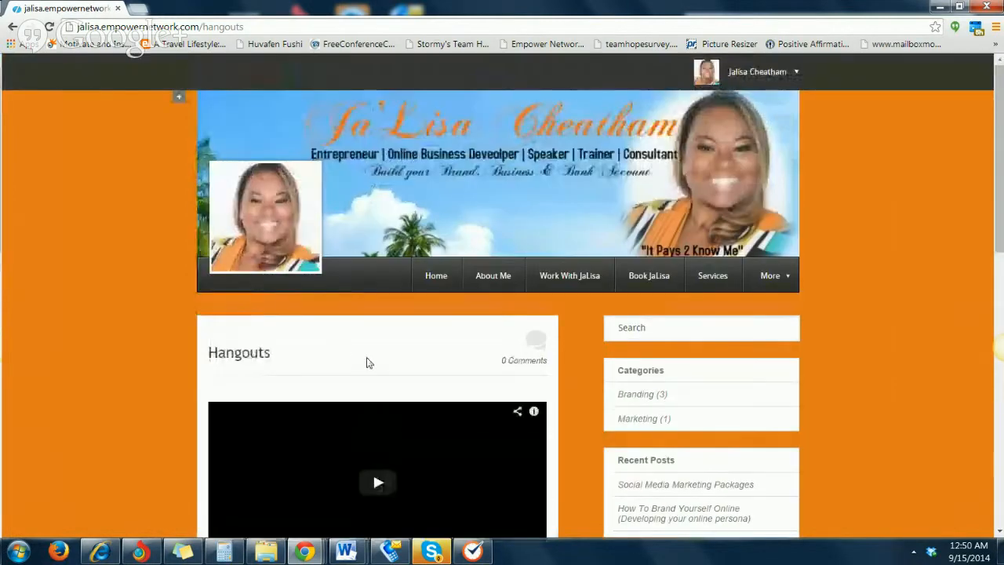
scroll(371, 364, "down", 2)
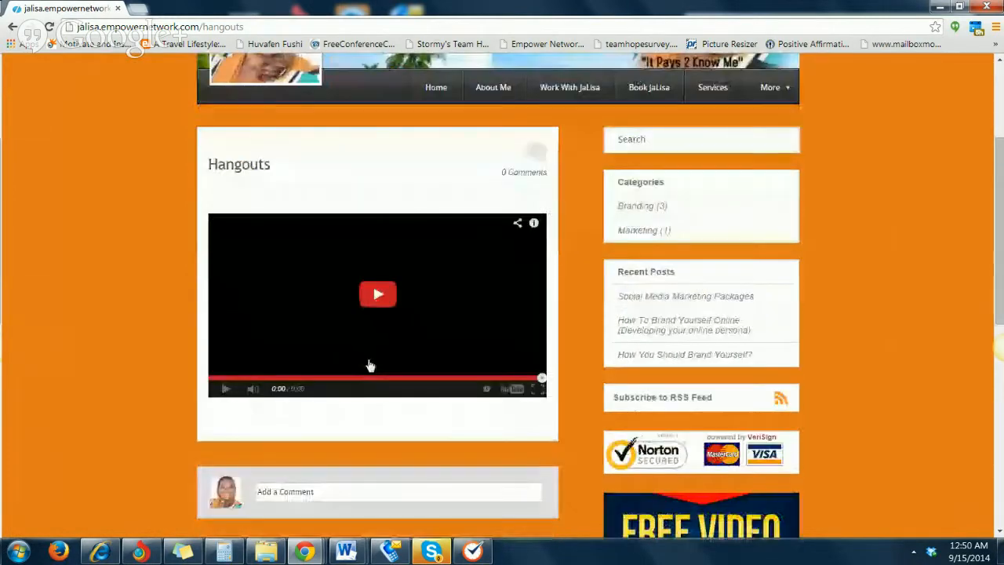
scroll(370, 366, "up", 2)
scroll(352, 354, "down", 3)
scroll(325, 381, "up", 2)
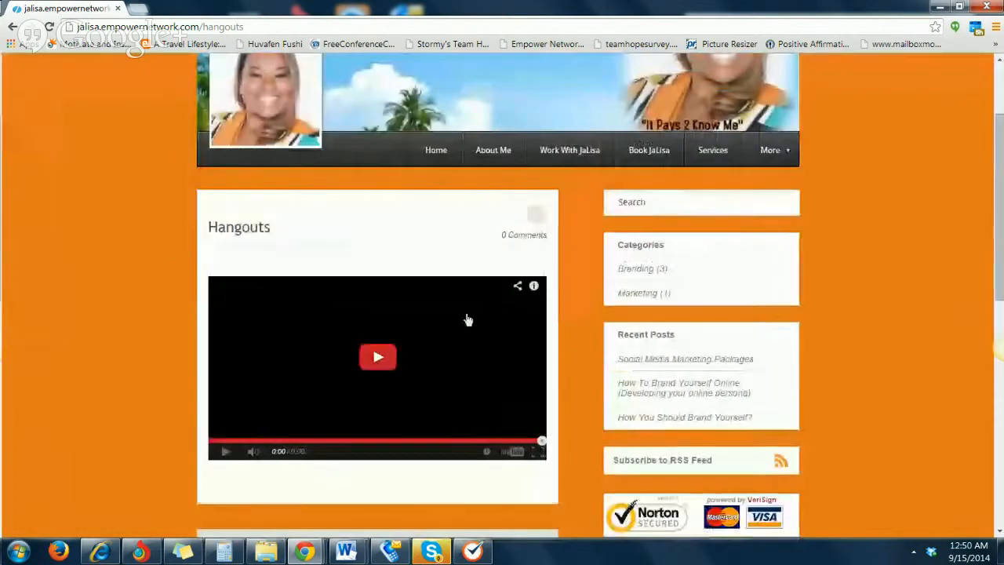
Follow the Hangouts link among the navigation bar's additional entries and review the loaded page from video to header
mouse_move(771, 149)
left_click(734, 232)
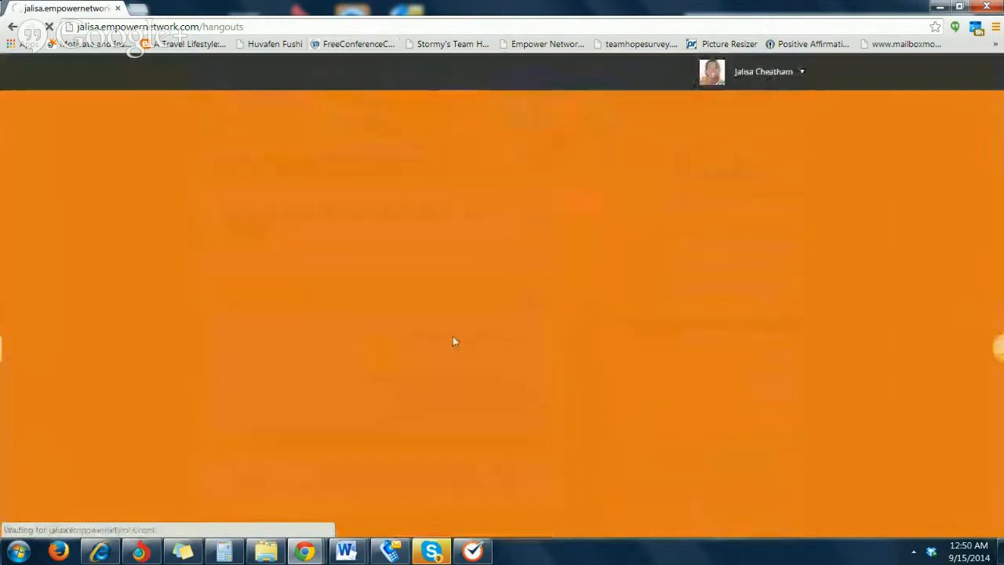
scroll(452, 345, "down", 4)
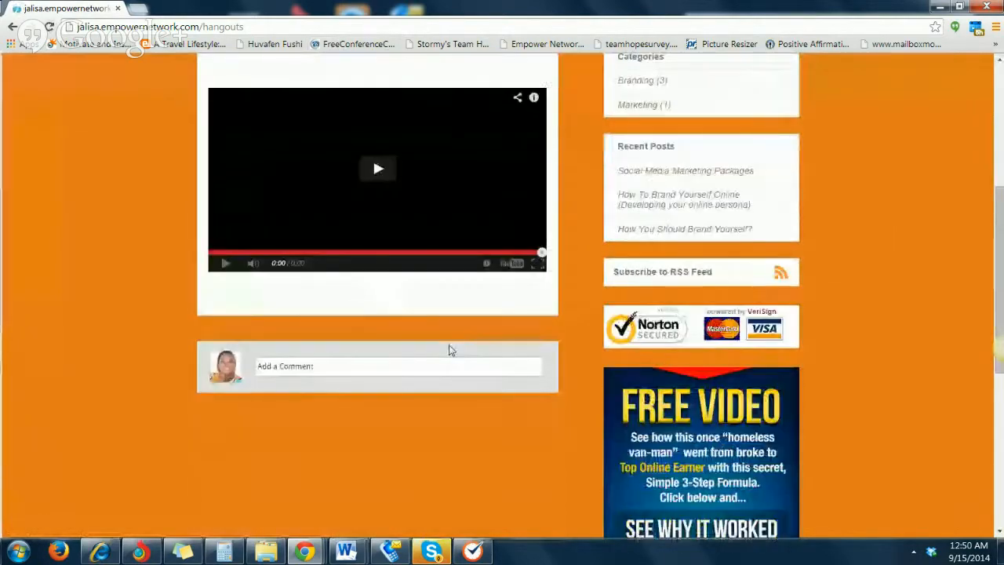
scroll(451, 350, "up", 4)
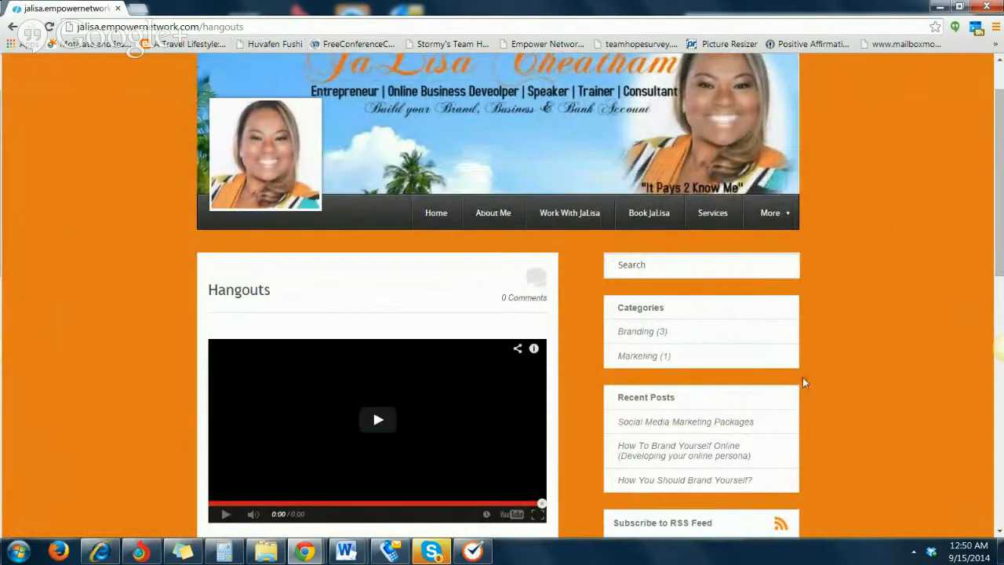
scroll(864, 283, "up", 1)
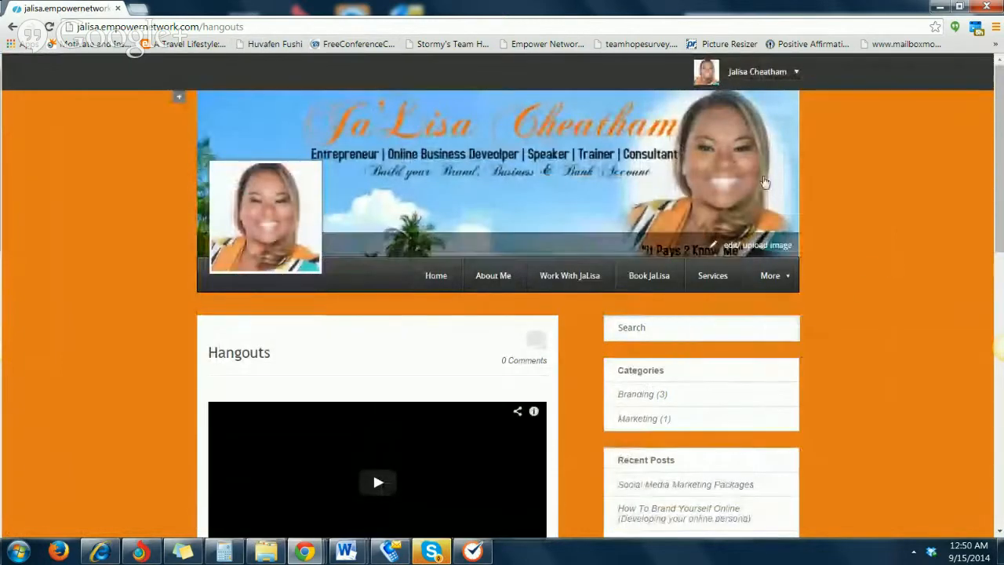
mouse_move(774, 275)
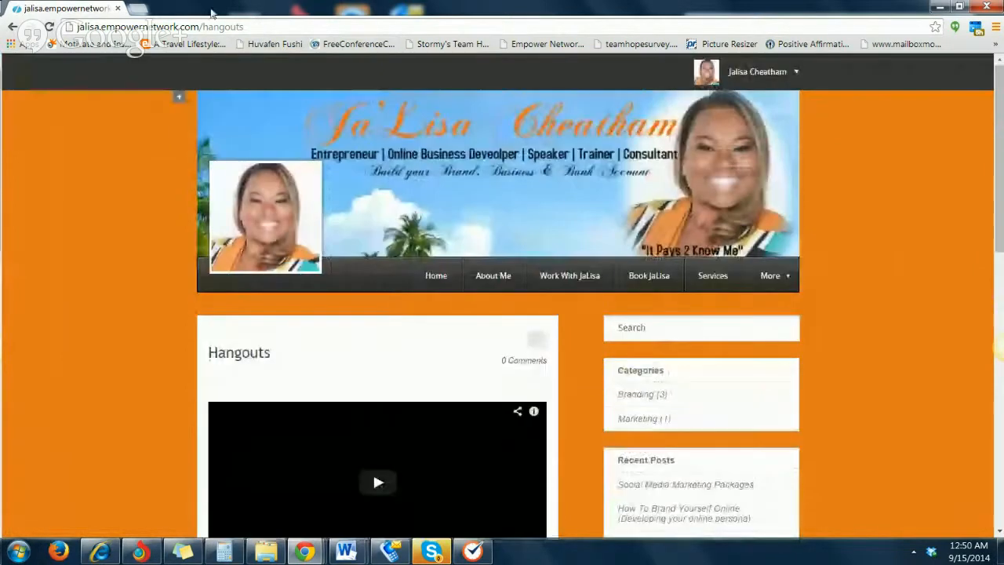
Open badasscontent.com in a new browser tab, look over its home page and open the form for creating a link manually
left_click(138, 9)
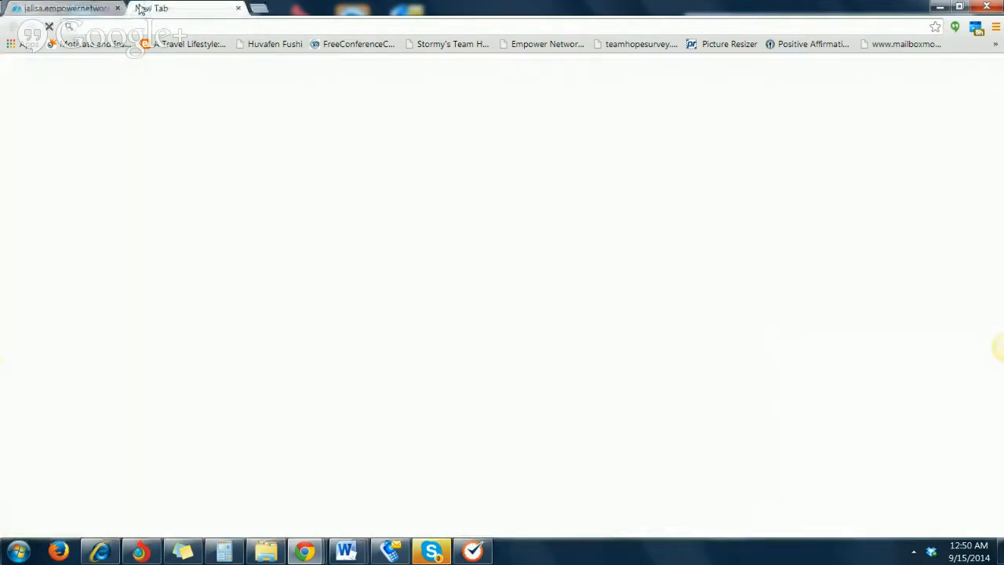
type("bad")
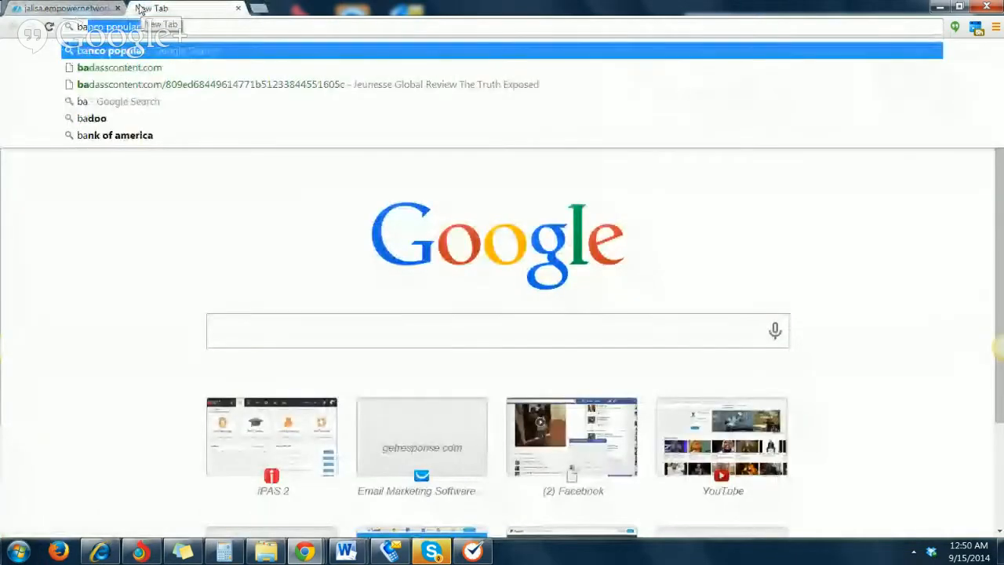
left_click(196, 69)
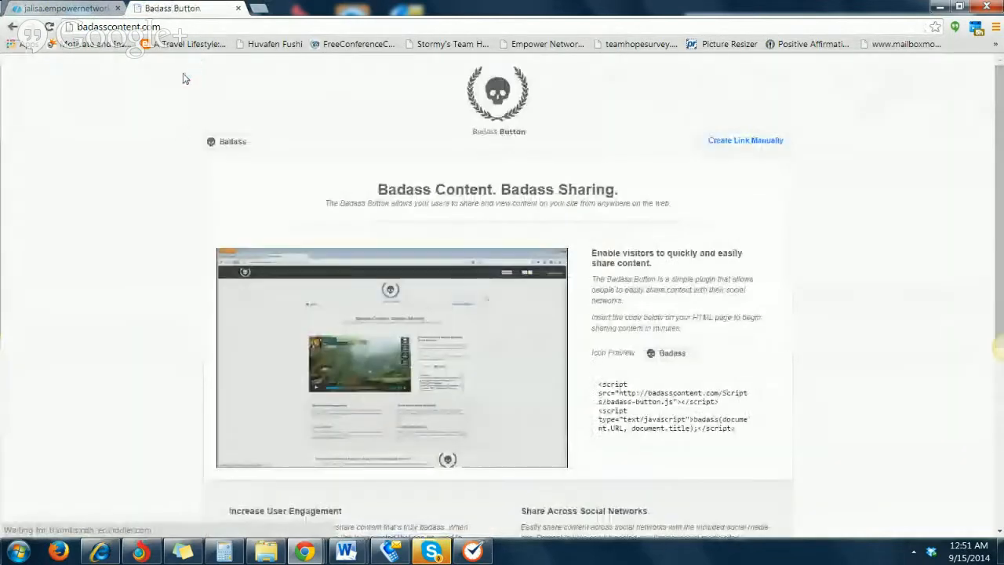
scroll(239, 259, "down", 2)
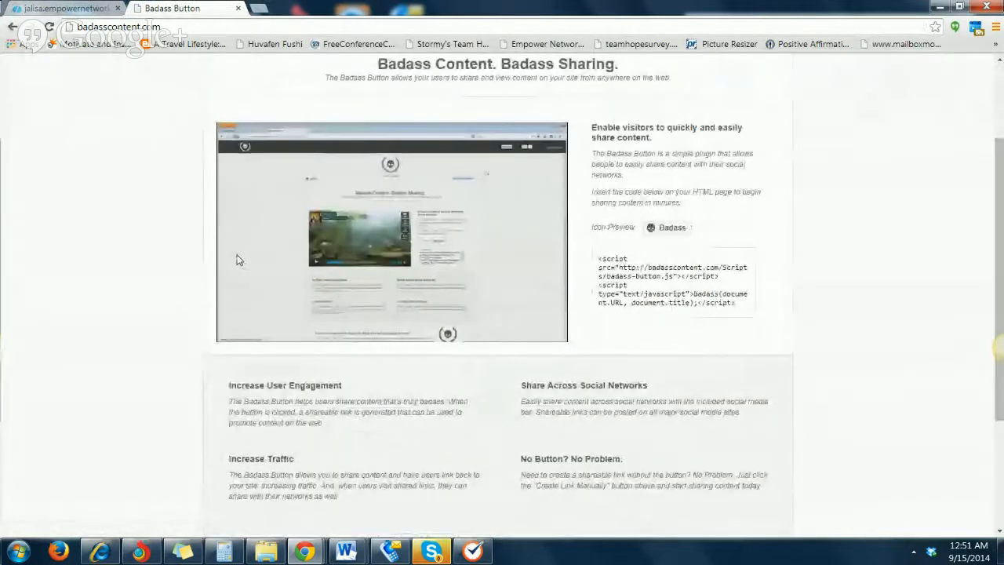
scroll(239, 259, "up", 2)
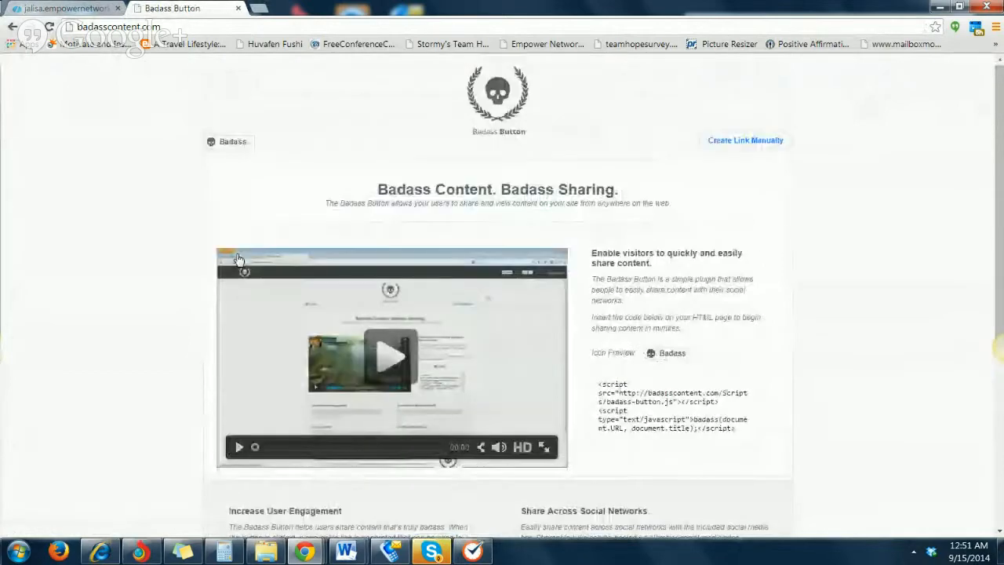
left_click(737, 146)
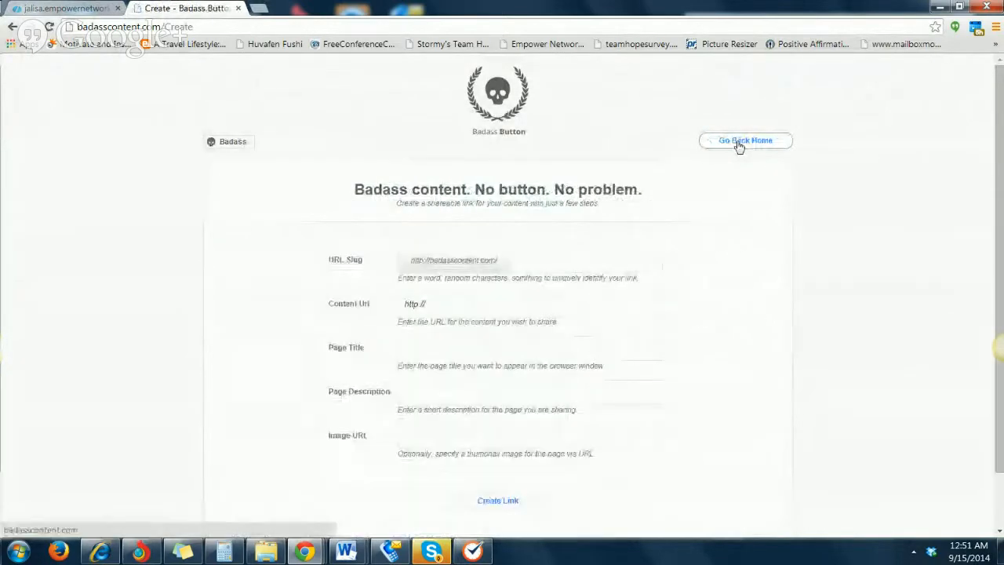
Reload the Hangouts page from the navigation bar's additional entries, copy its web address and return to the link creation form
left_click(69, 9)
left_click(157, 27)
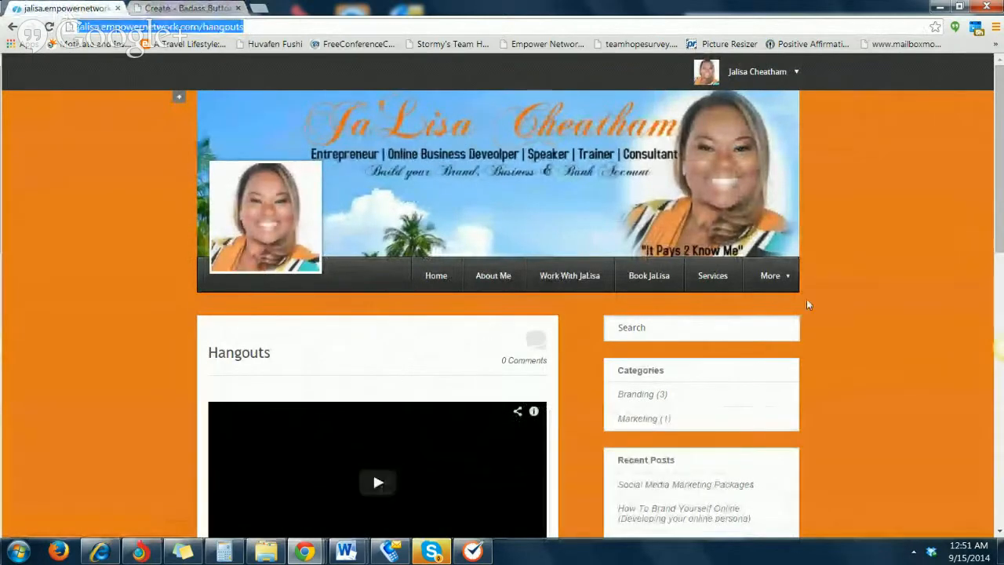
mouse_move(769, 278)
left_click(706, 357)
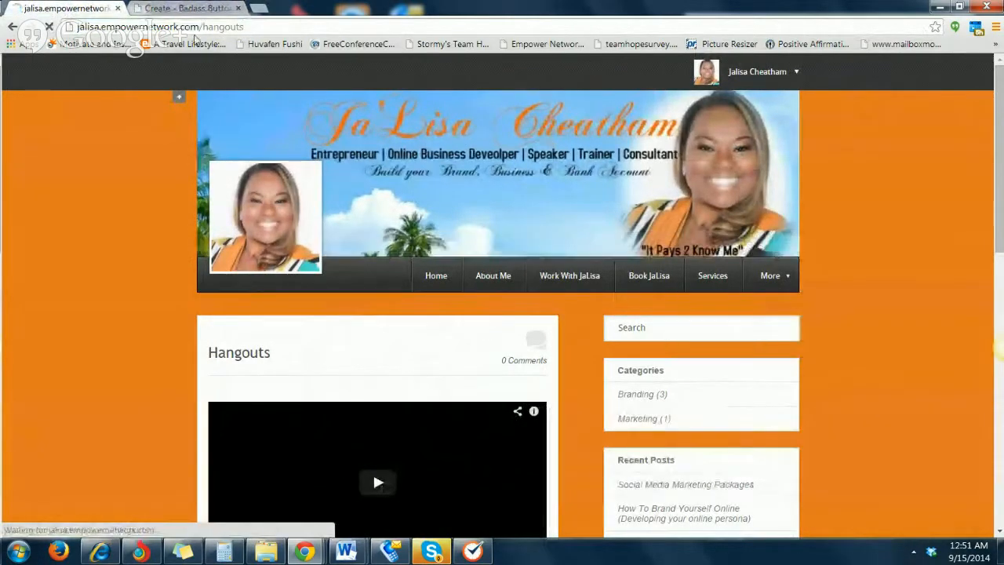
left_click_drag(221, 29, 55, 28)
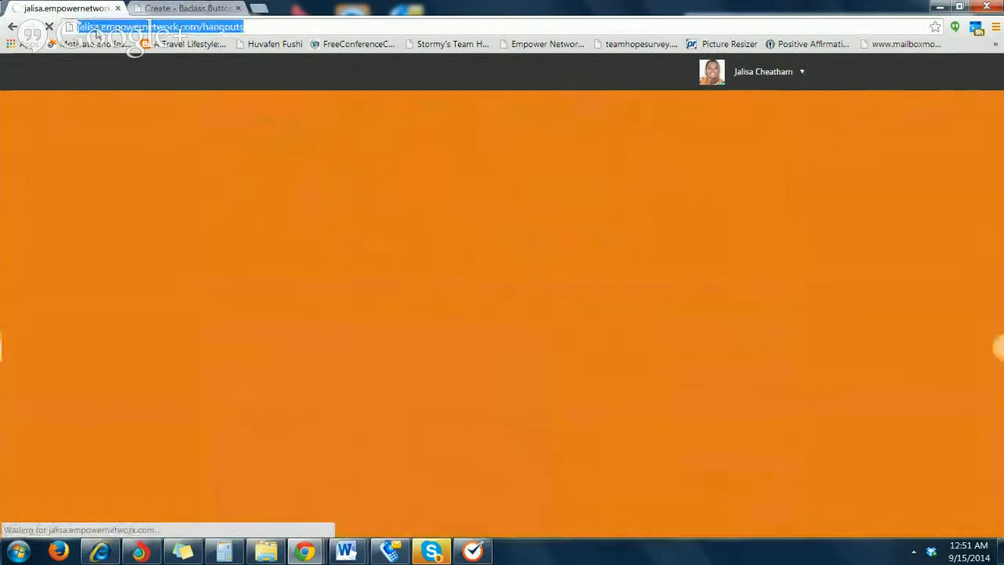
right_click(96, 28)
left_click(129, 82)
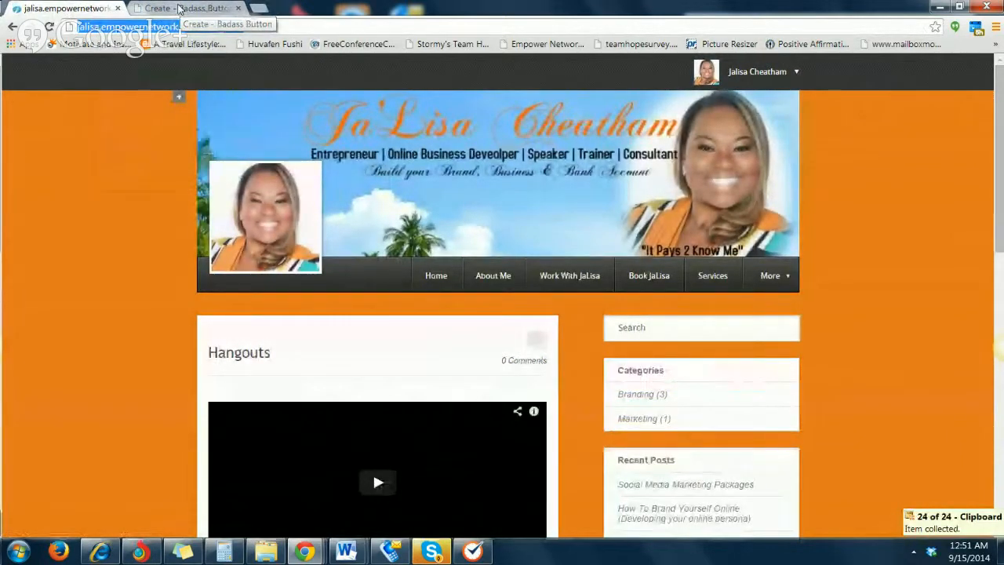
left_click(178, 8)
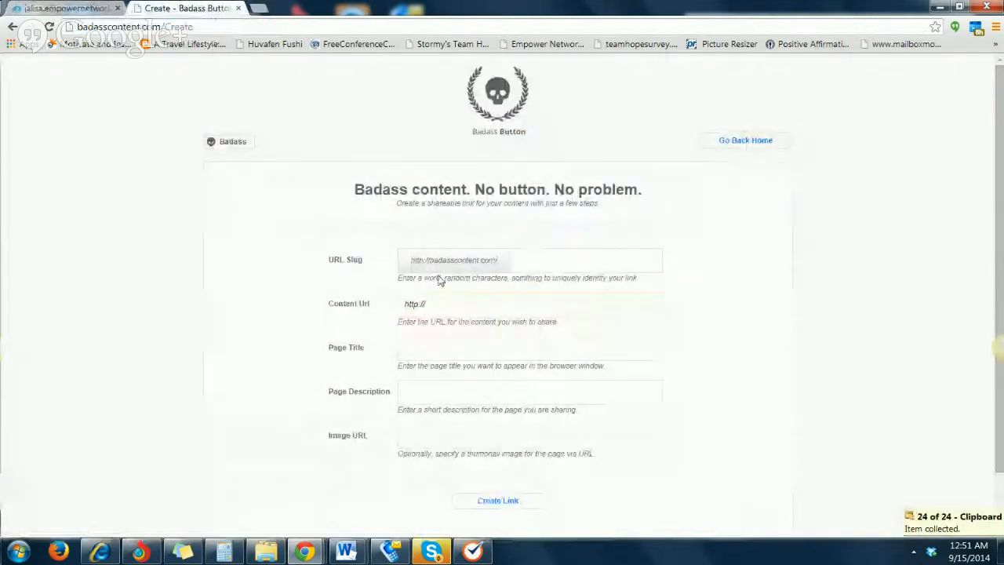
right_click(560, 266)
left_click(605, 353)
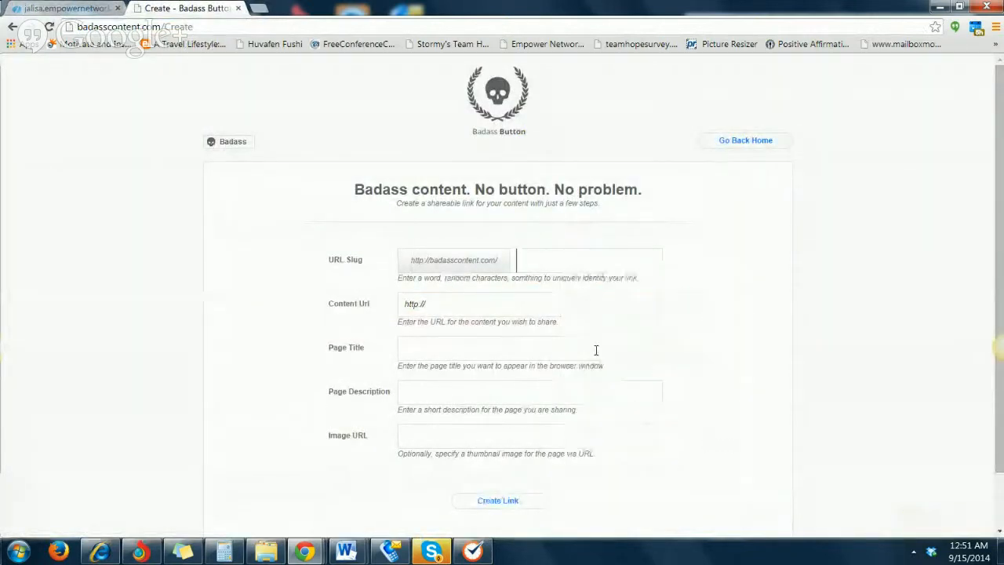
left_click(502, 315)
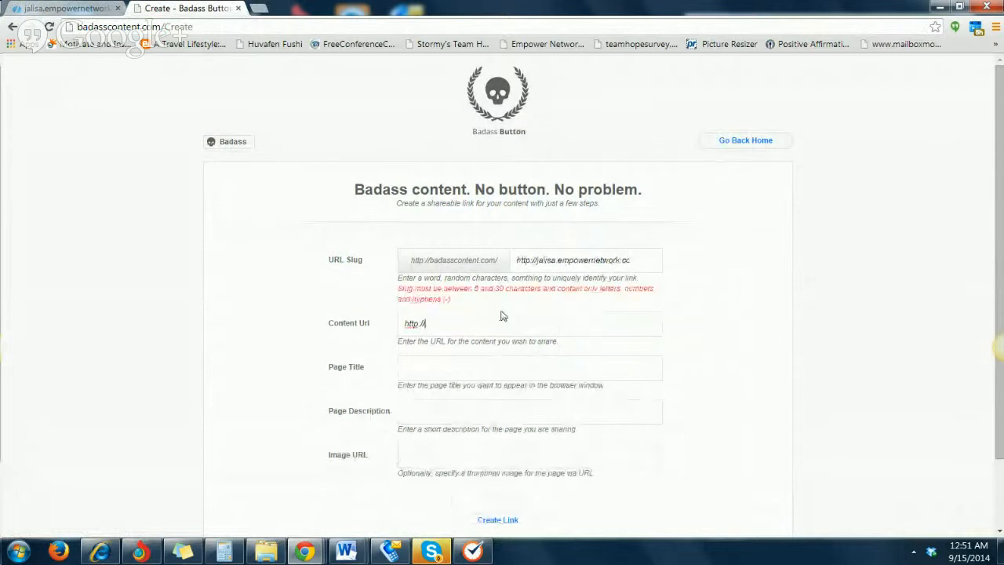
left_click_drag(630, 260, 347, 259)
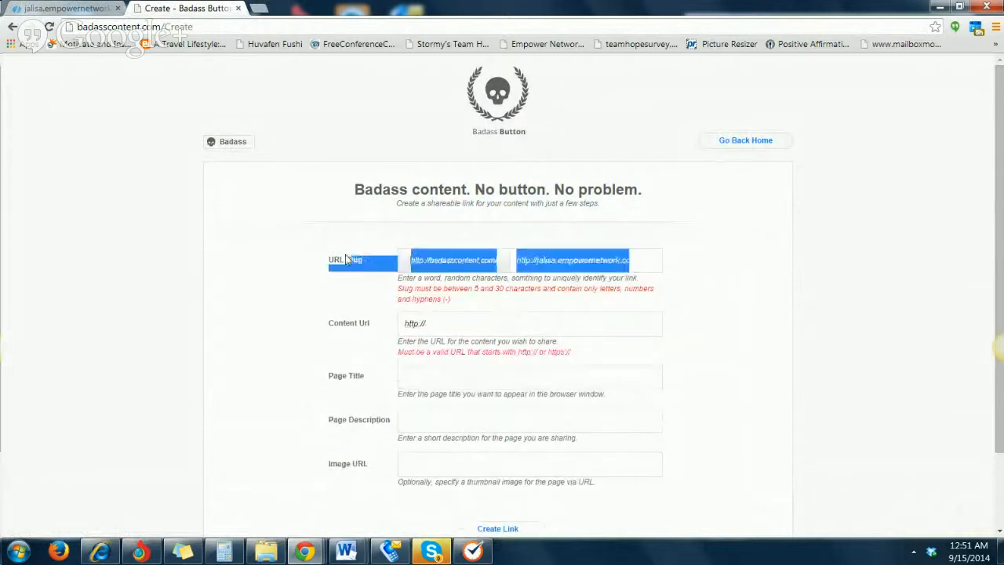
left_click(625, 268)
left_click_drag(632, 267, 457, 268)
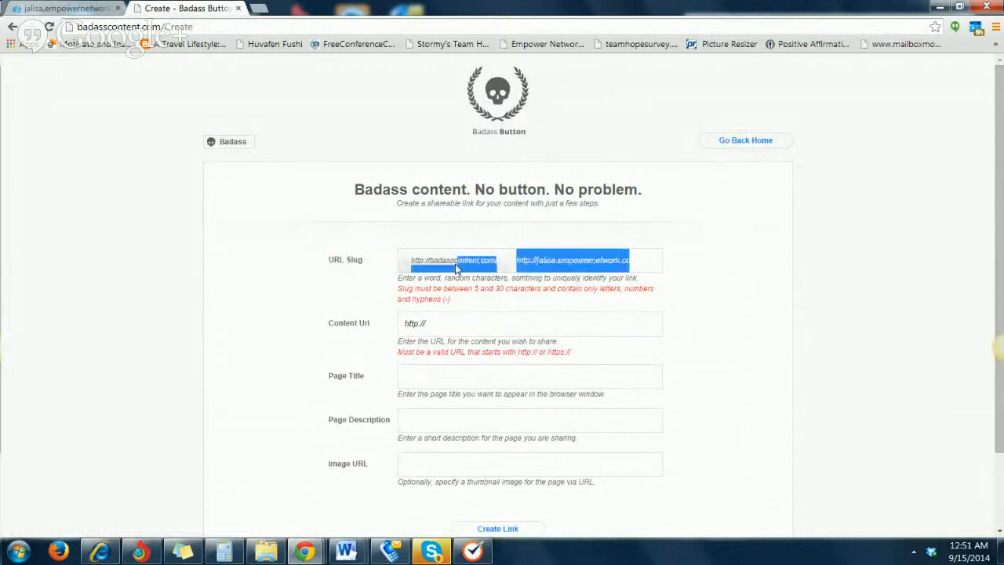
key("BackSpace")
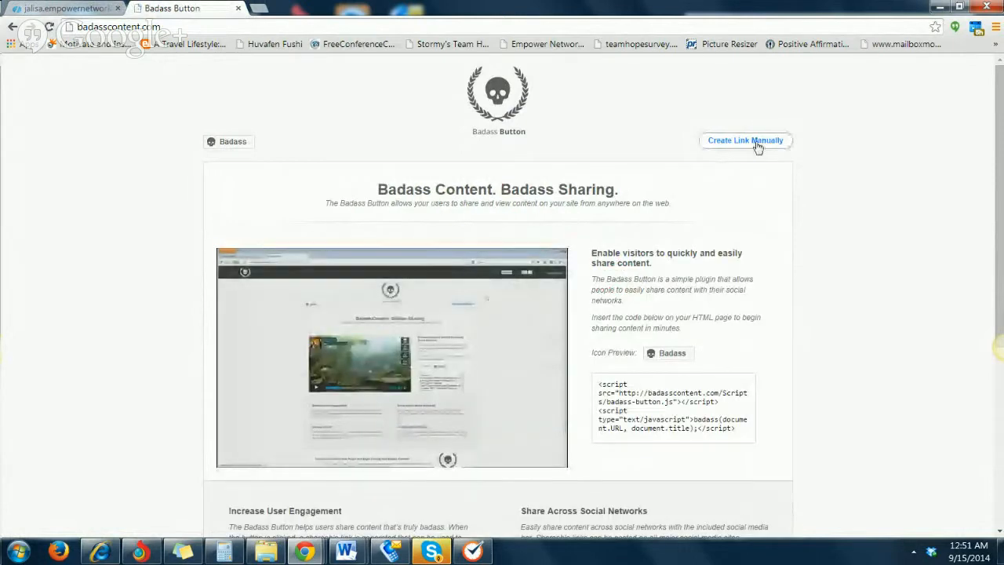
In the manual link form, enter the copied Hangouts address as content URL, a personalized hangouts slug and page title, and description "Come Hangout With Me :)"
left_click(758, 146)
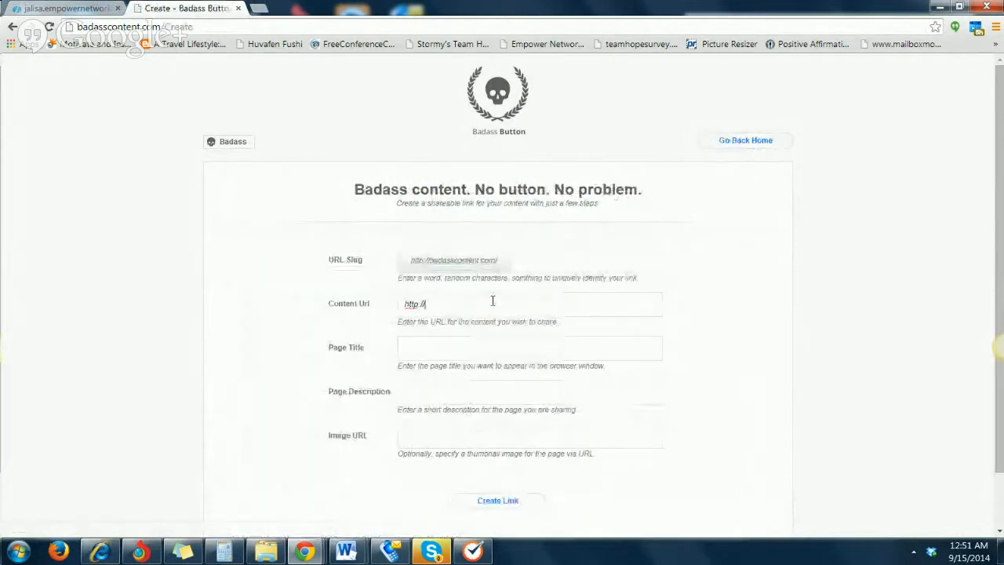
left_click(493, 300)
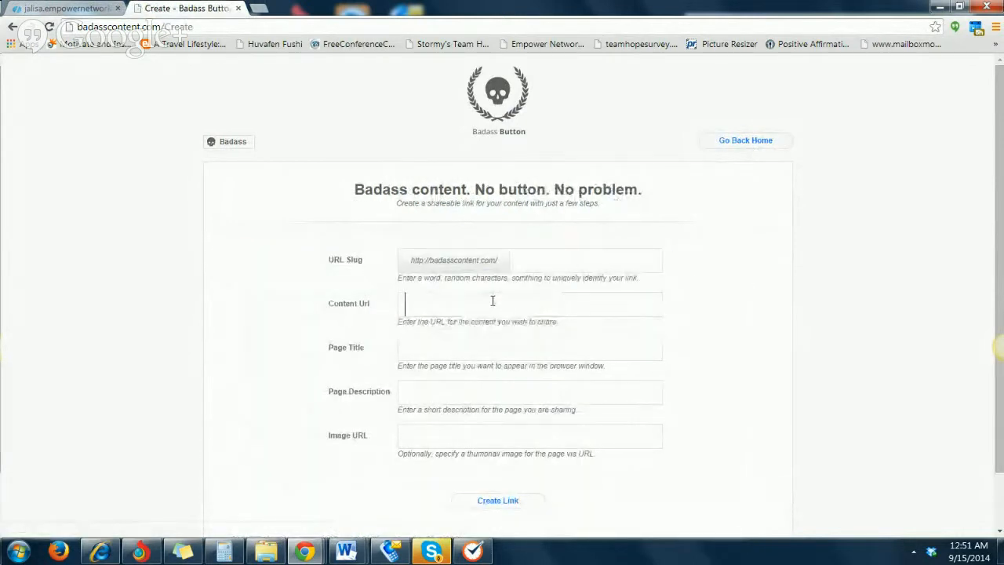
key("ctrl+v")
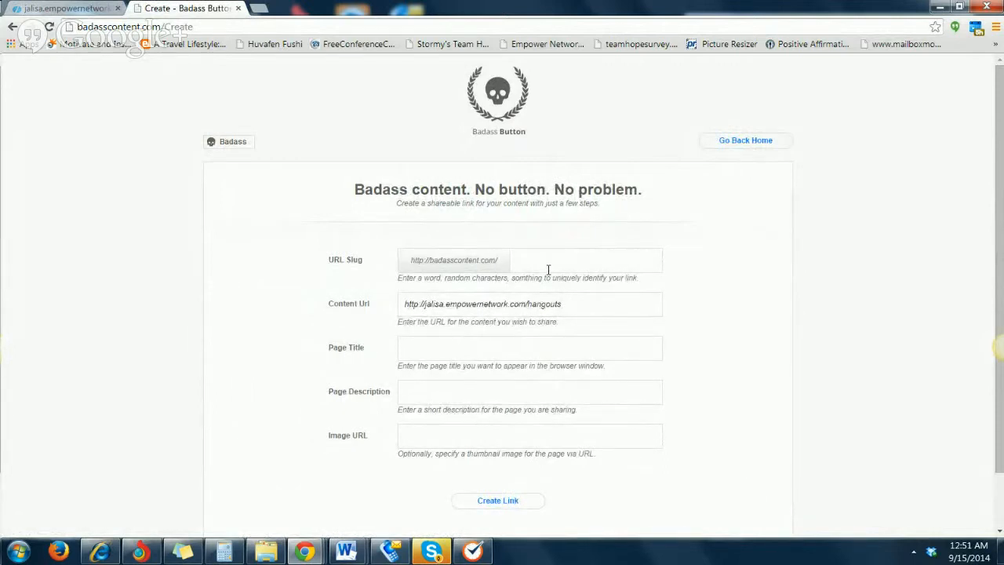
type("Jalisashangouts")
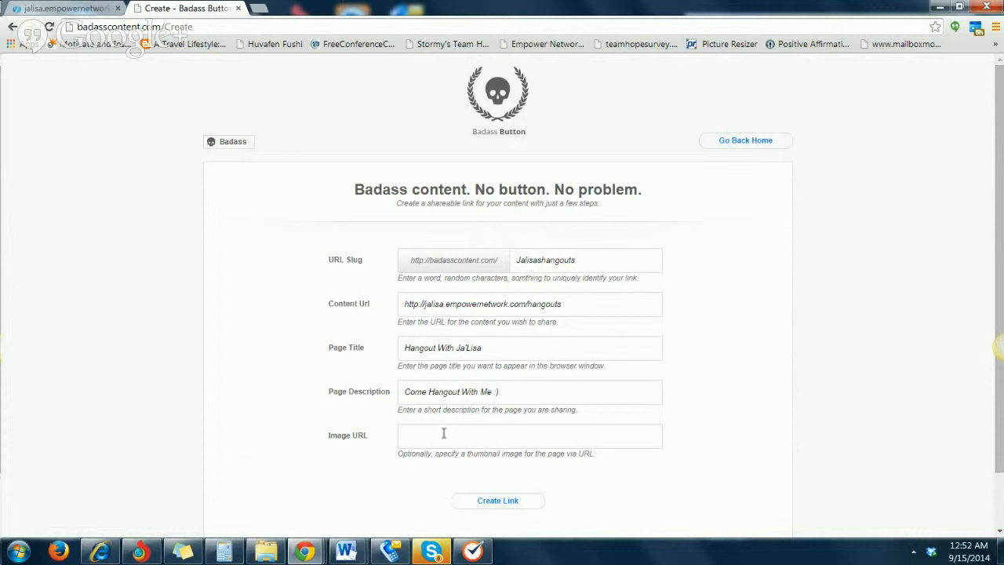
scroll(443, 433, "down", 1)
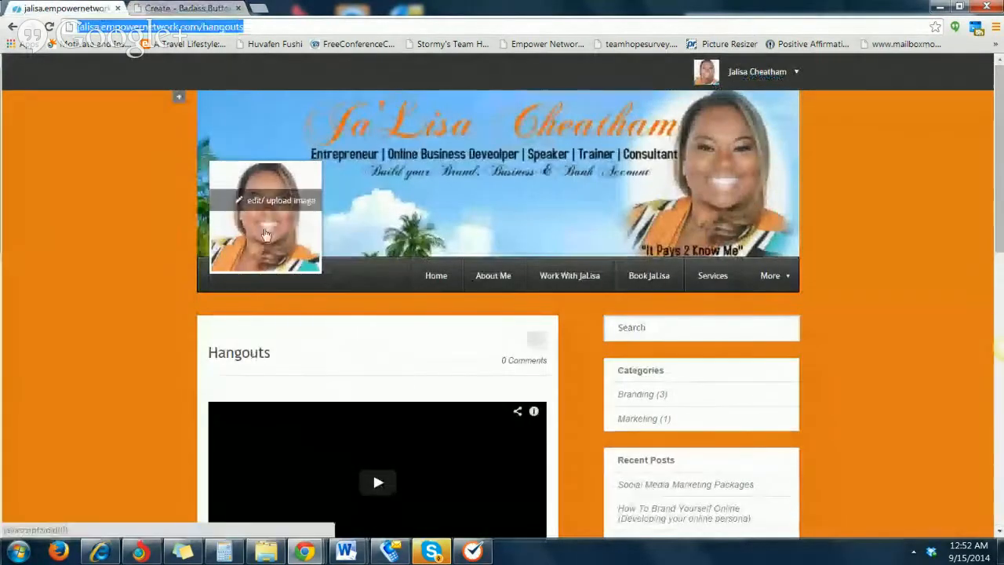
right_click(270, 246)
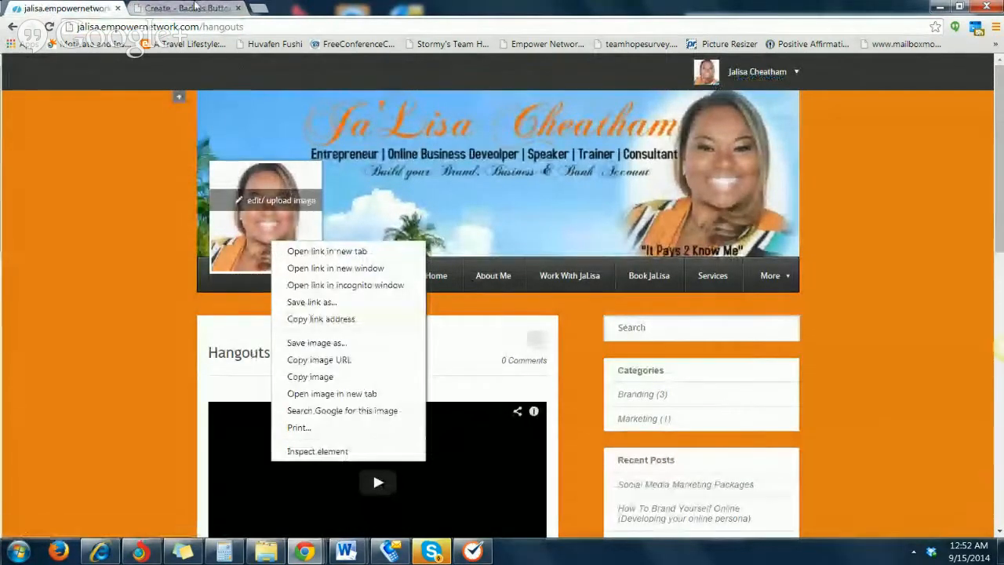
left_click(195, 7)
Open Facebook in a new browser tab and go to the account owner's own profile page
left_click(259, 9)
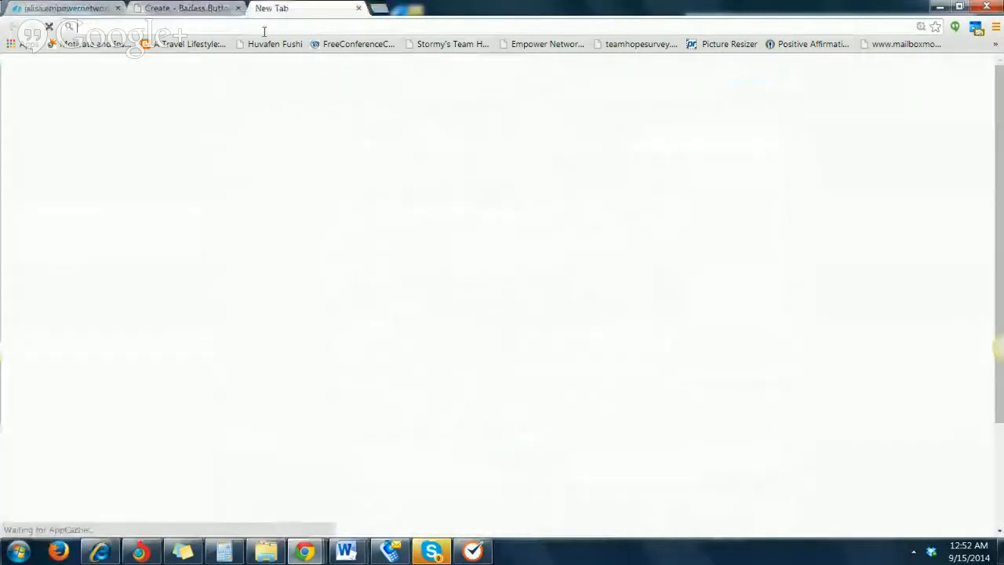
type("facebook.com")
key("Return")
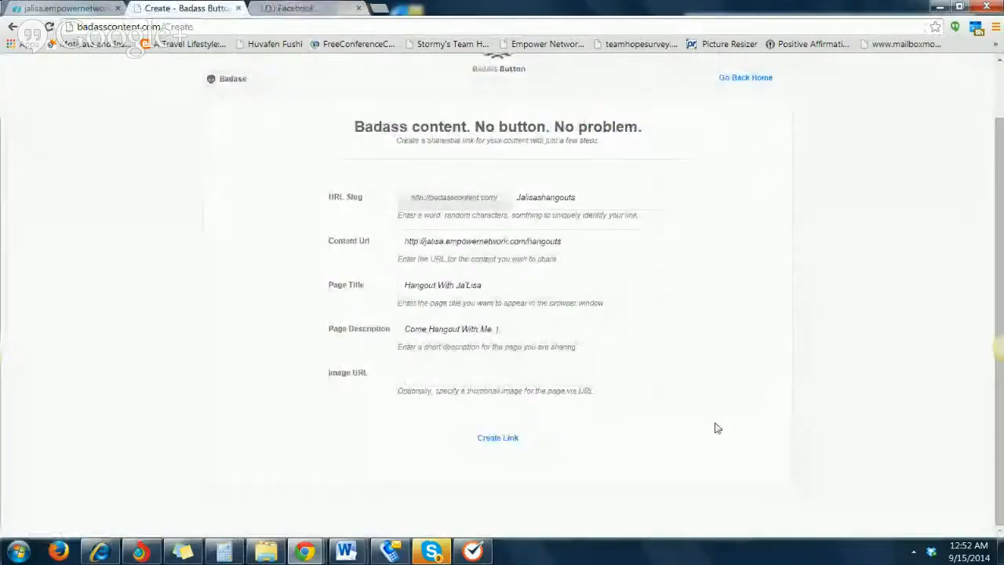
scroll(518, 357, "up", 1)
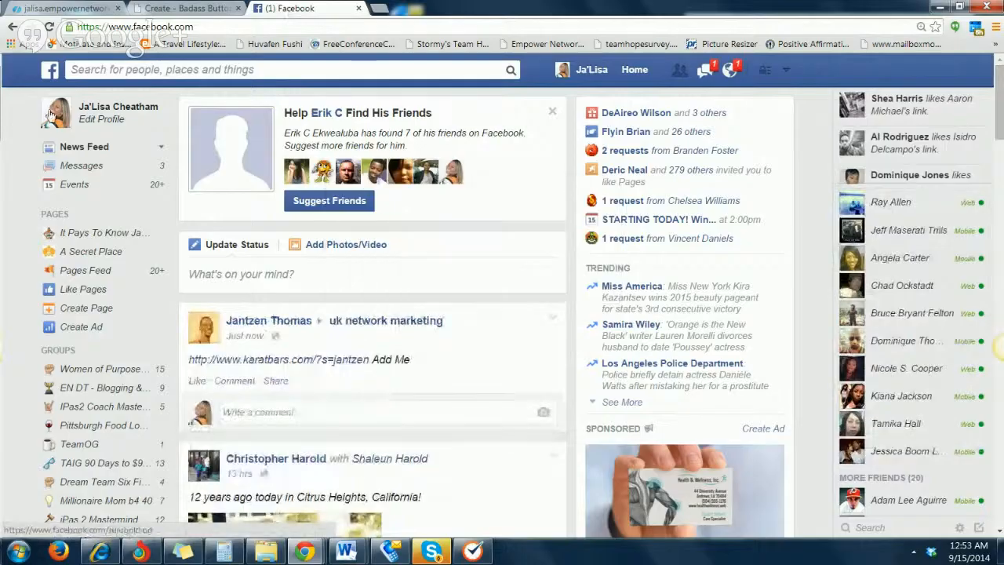
left_click(55, 111)
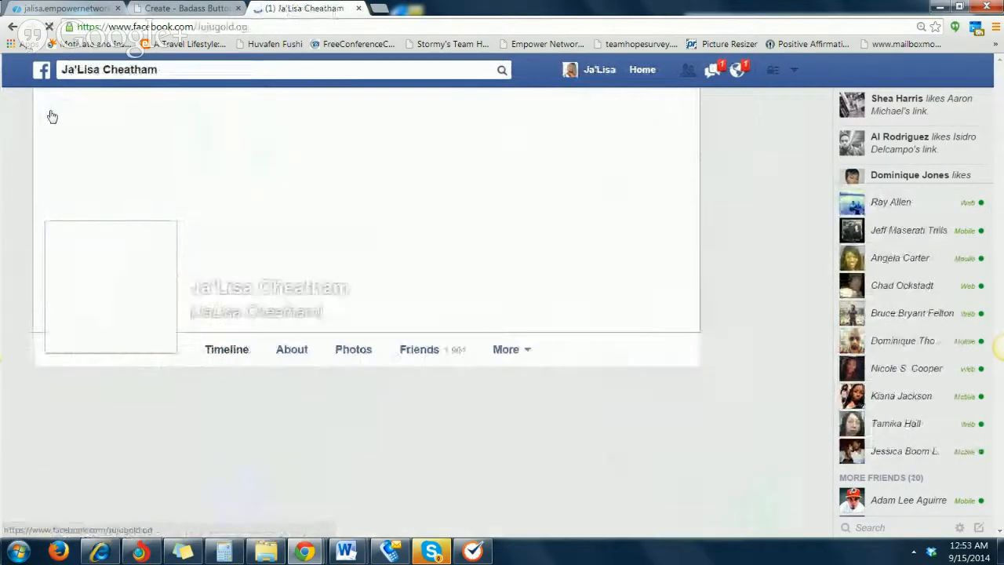
Open the current profile picture on the Facebook profile, browse several older profile pictures and close the photo viewer
right_click(96, 275)
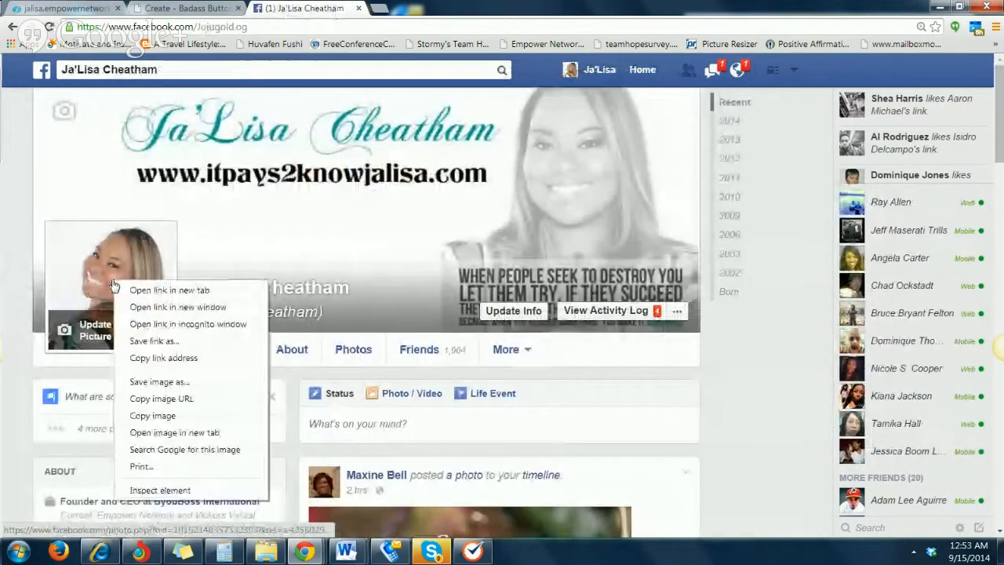
left_click(108, 250)
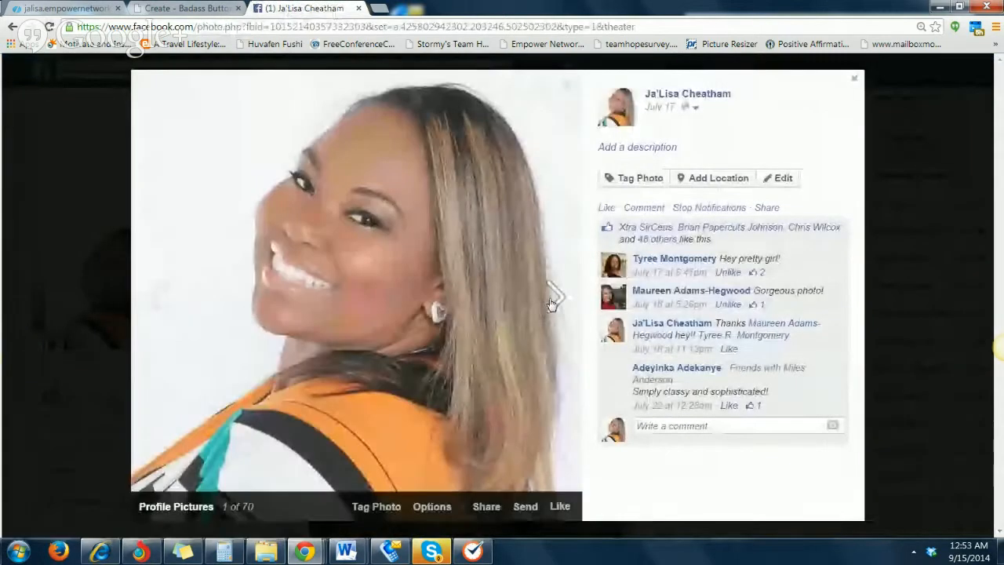
left_click(553, 296)
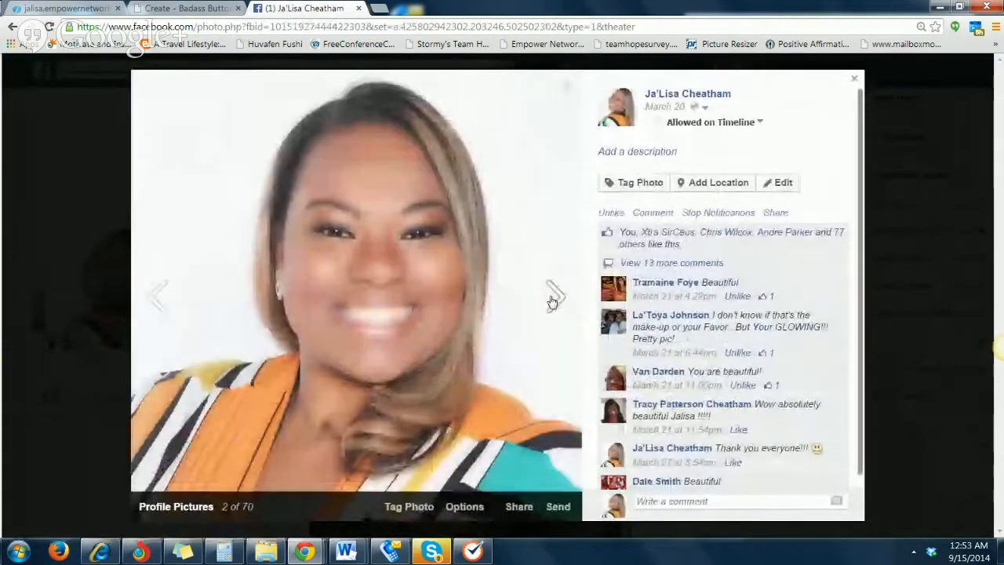
left_click(554, 297)
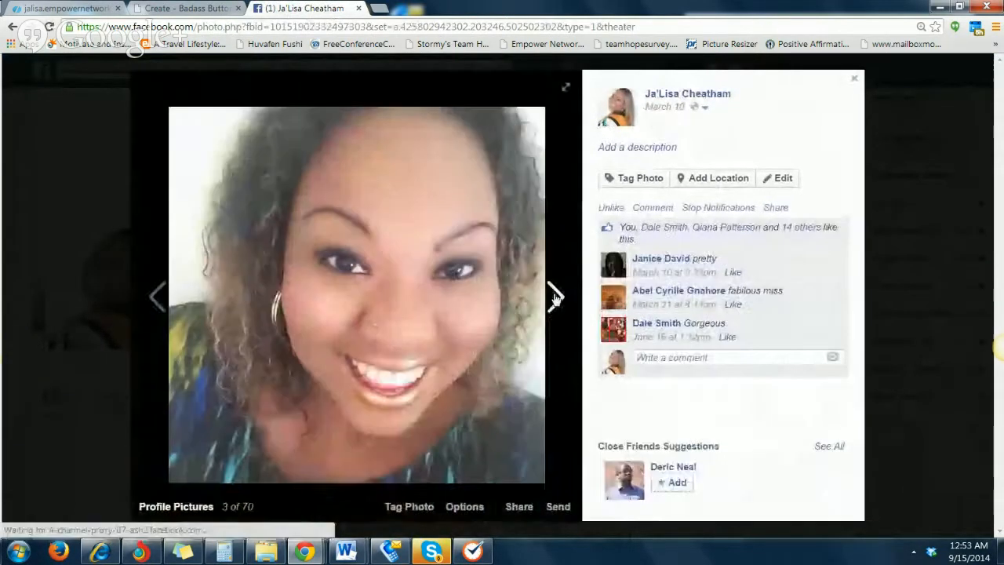
left_click(554, 298)
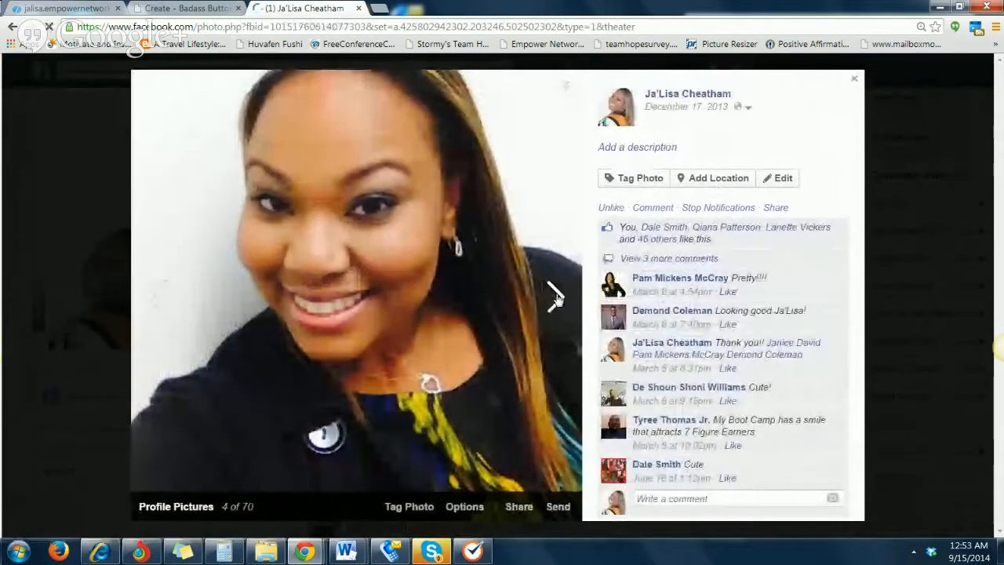
left_click(556, 299)
left_click(555, 299)
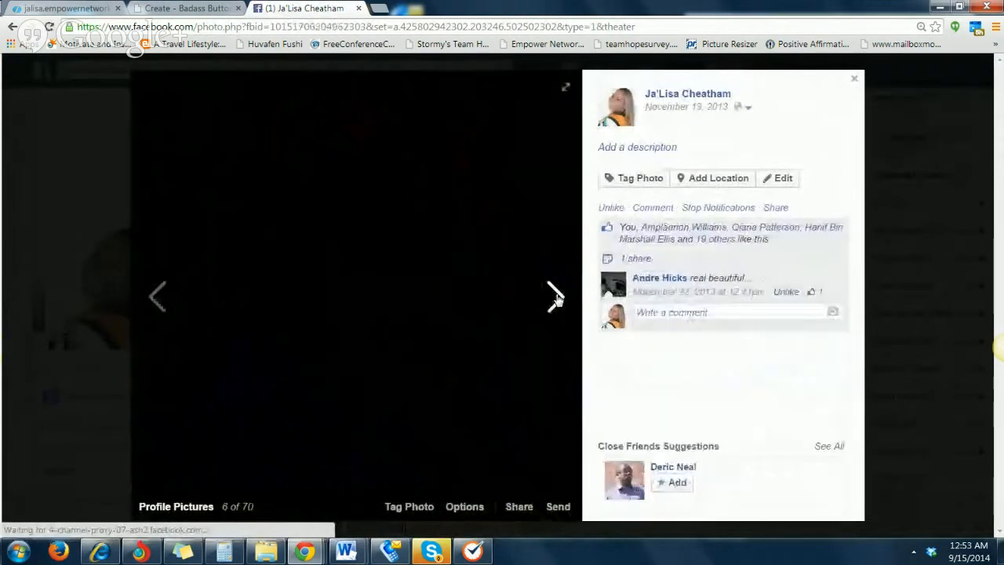
left_click(554, 298)
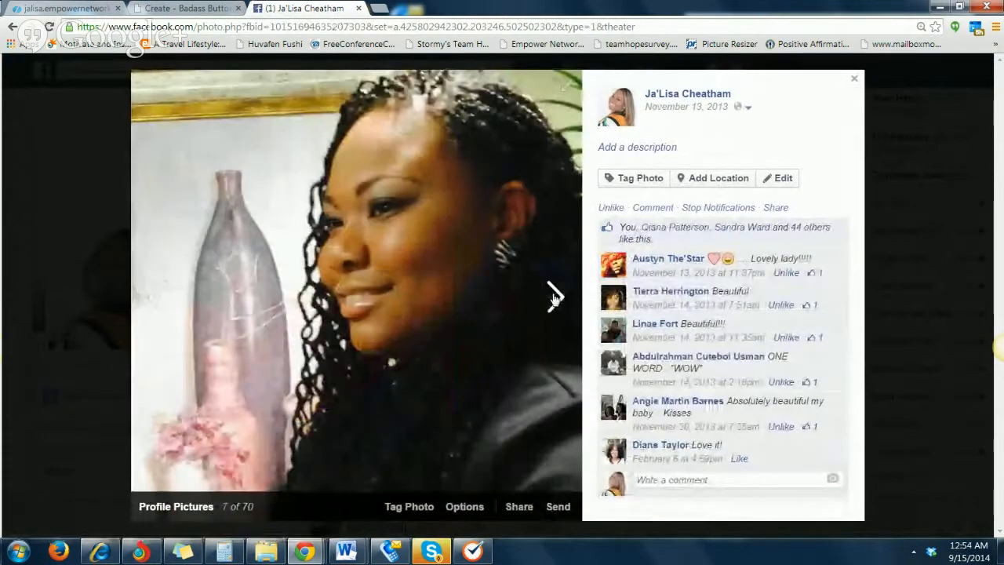
left_click(554, 298)
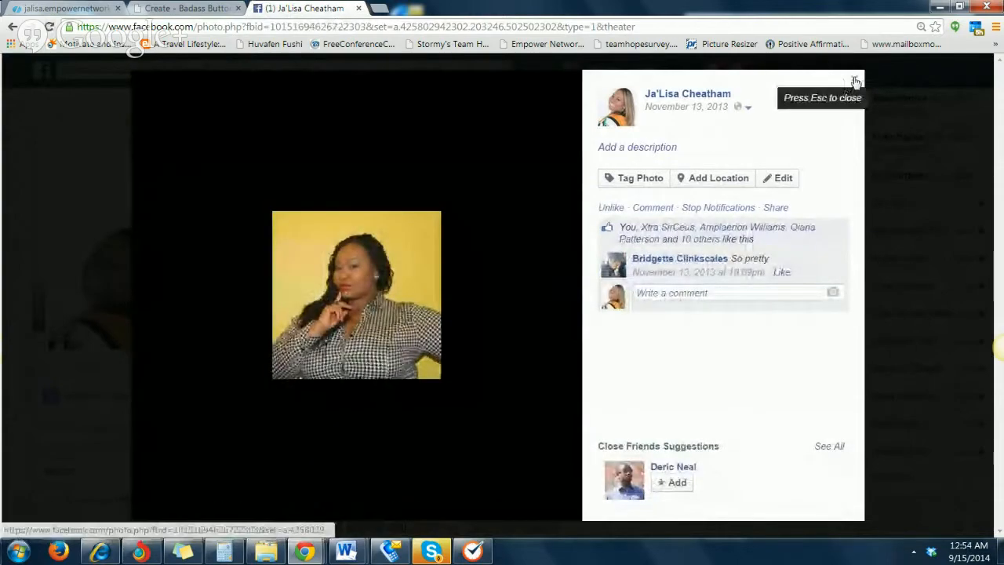
left_click(855, 81)
Open the current profile picture in full view, copy its image URL and close the photo viewer
left_click(110, 292)
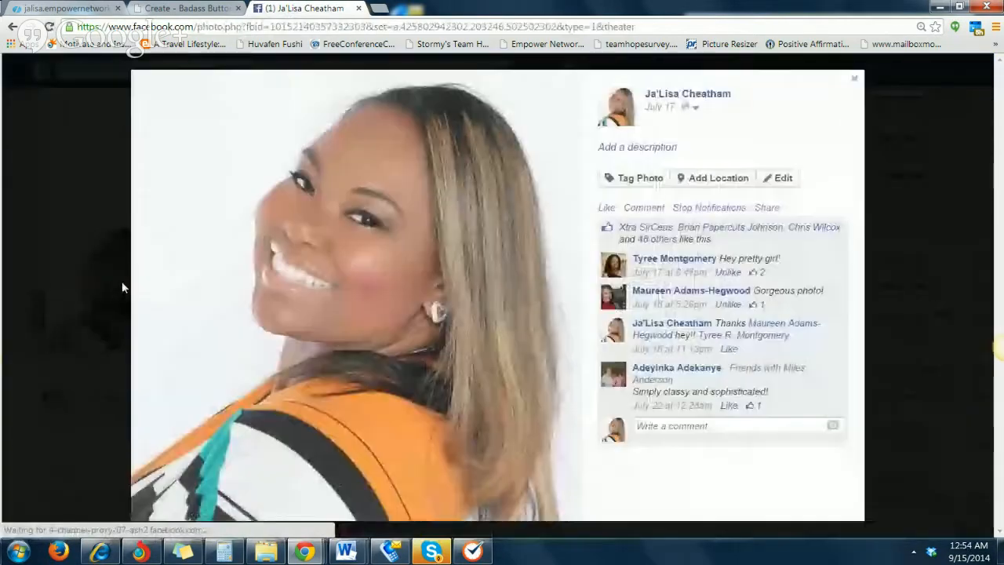
right_click(297, 288)
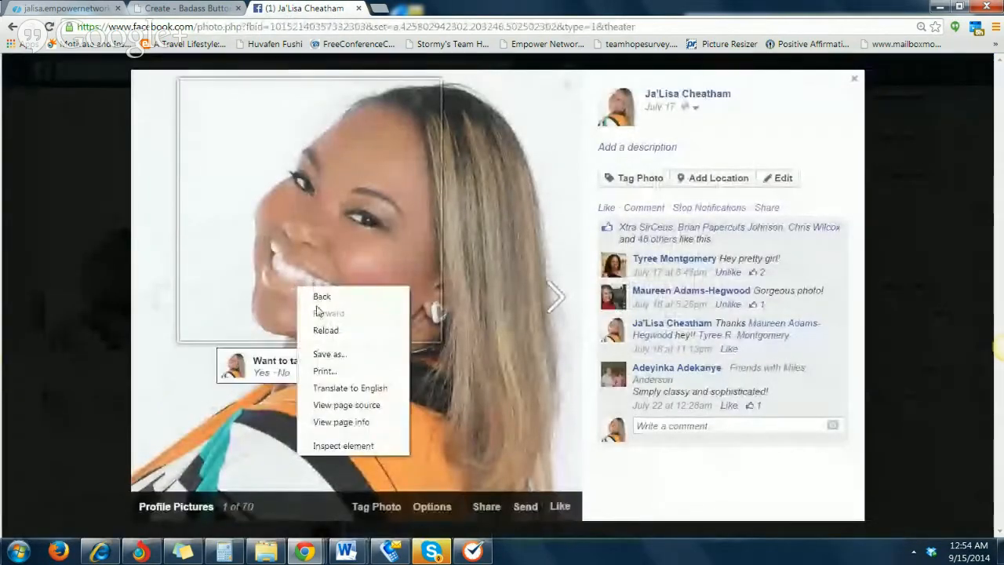
right_click(249, 410)
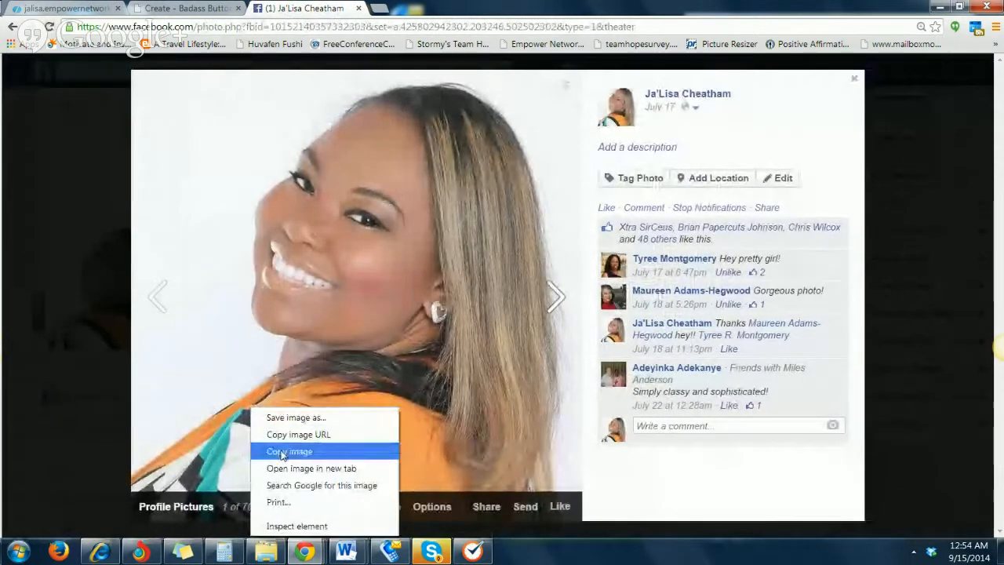
left_click(276, 435)
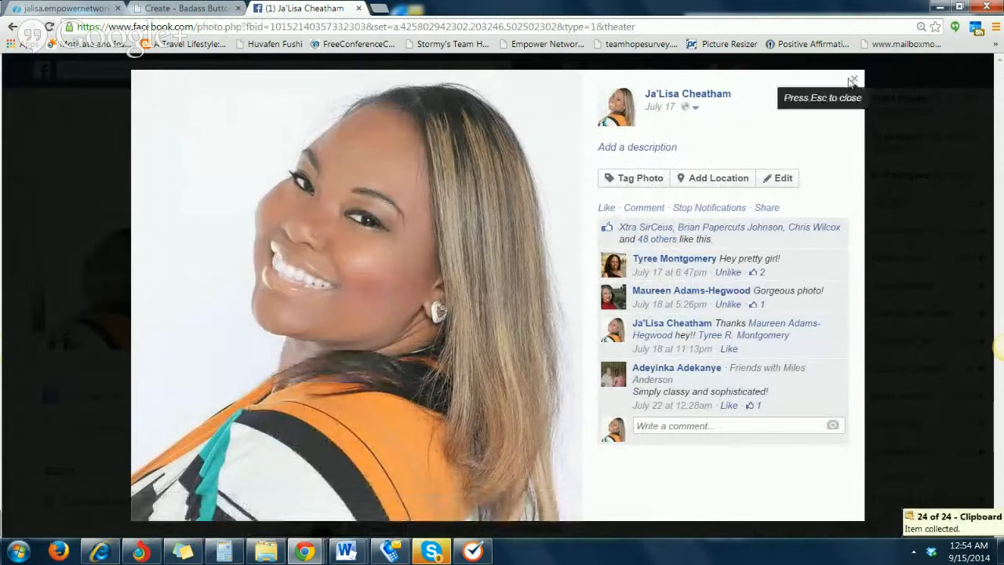
right_click(461, 336)
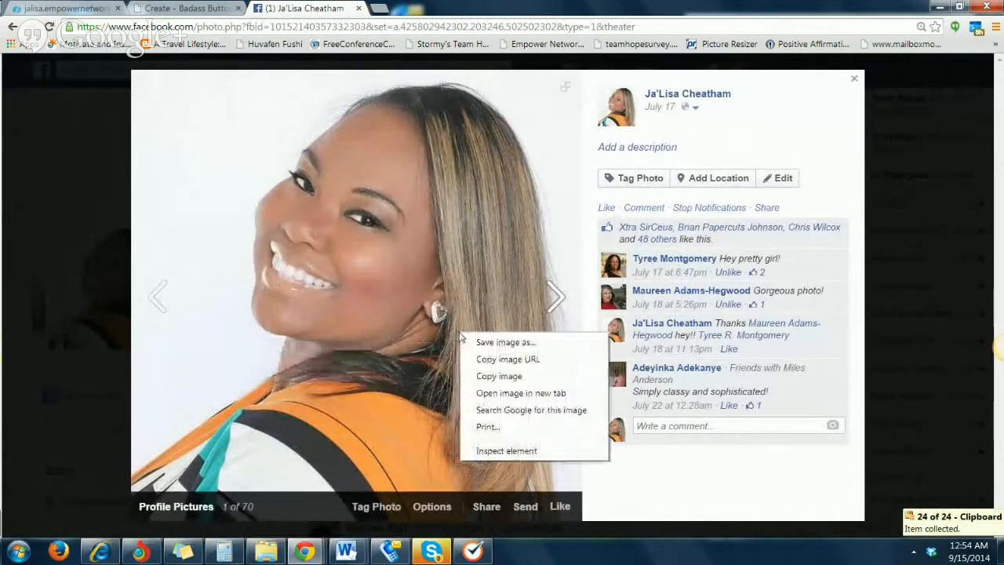
left_click(508, 359)
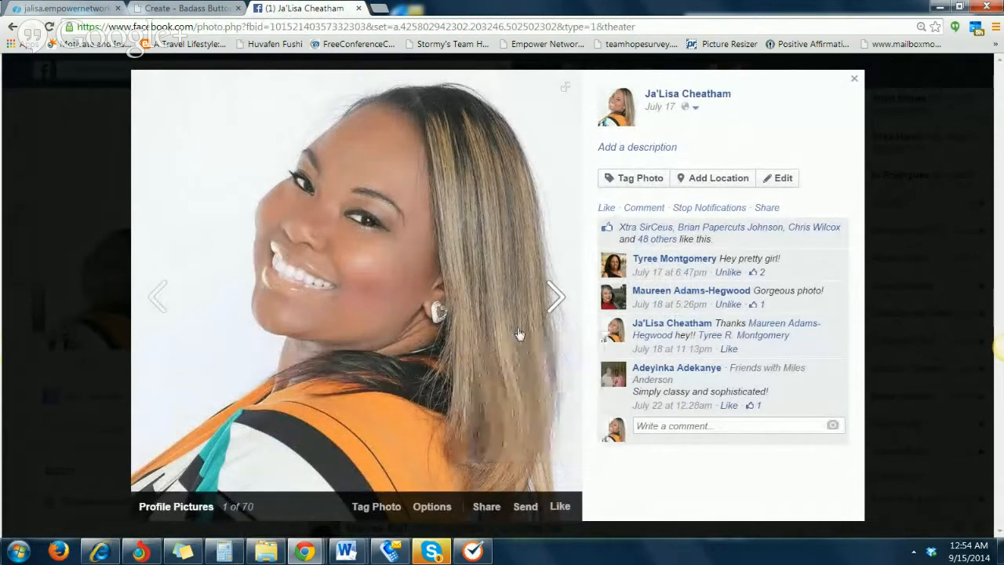
left_click(854, 78)
Close the Facebook tab and paste the copied address into the link creation form as the thumbnail's image URL
scroll(578, 239, "down", 2)
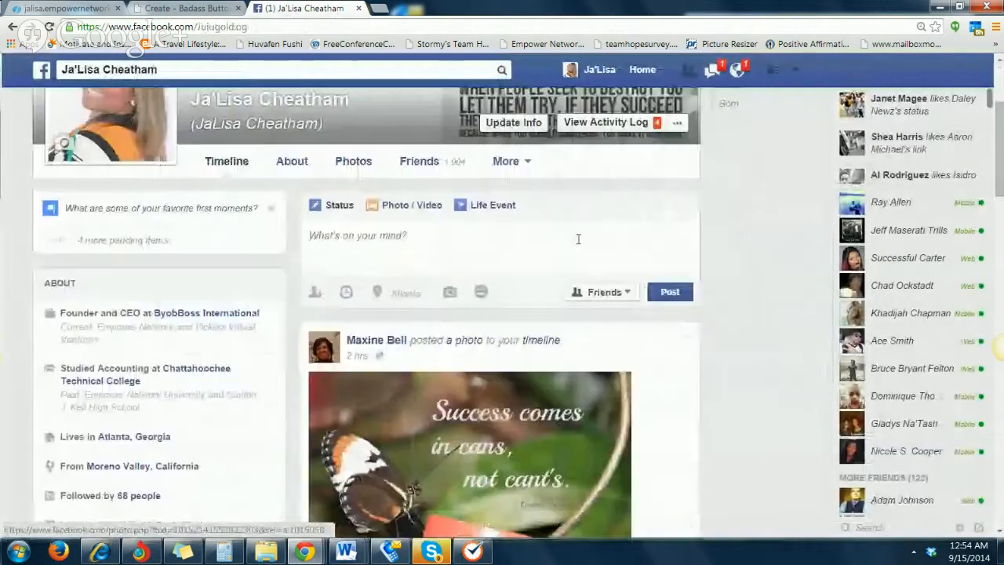
scroll(578, 239, "down", 1)
scroll(374, 231, "up", 4)
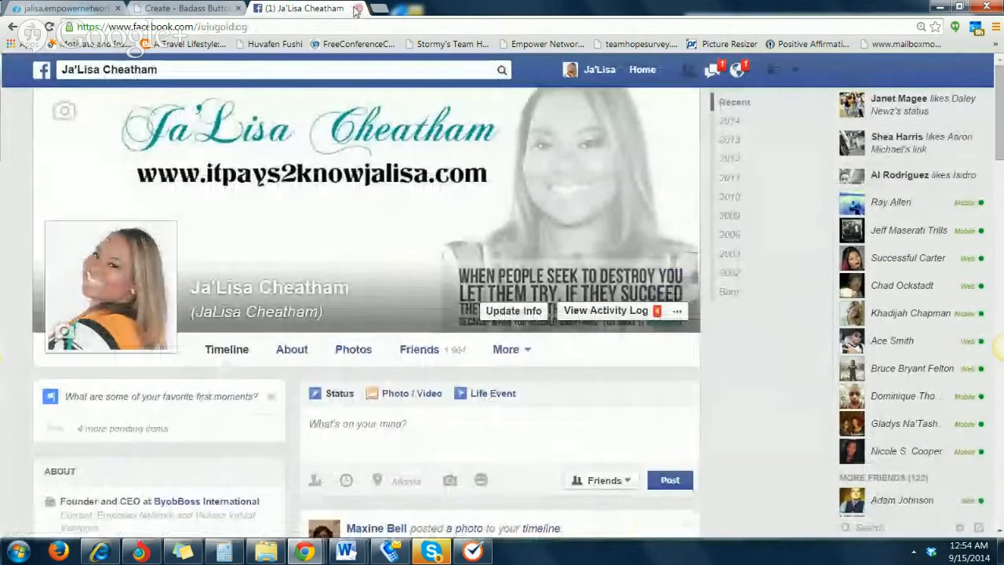
left_click(161, 9)
left_click(422, 436)
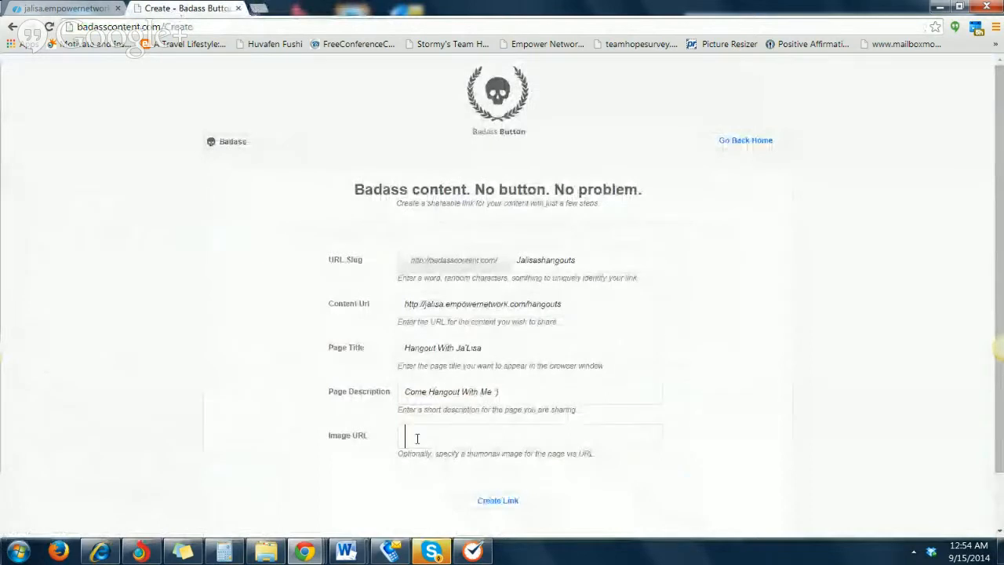
right_click(425, 437)
left_click(490, 287)
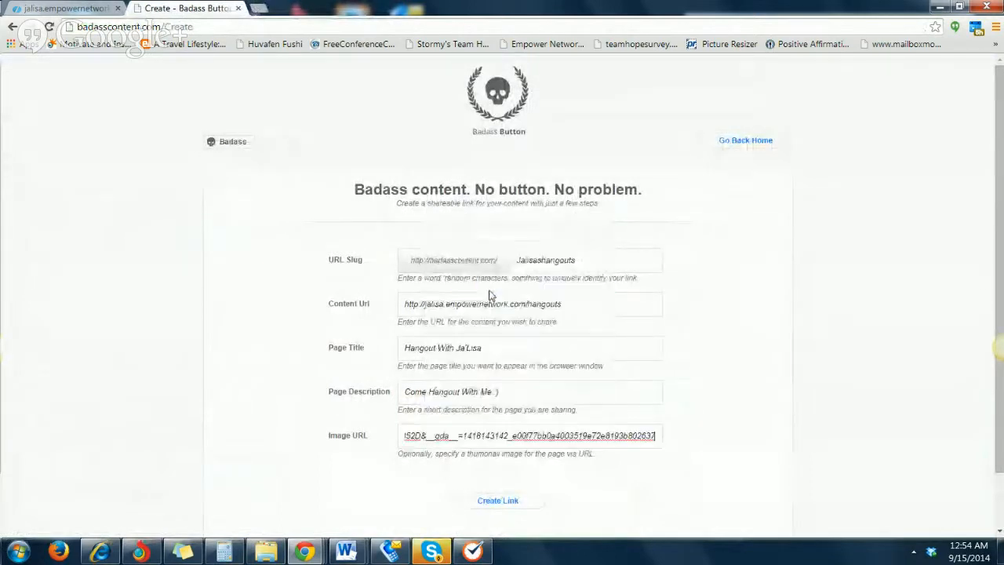
Create the shareable link from the completed form and copy the generated badasscontent.com address
scroll(530, 448, "down", 1)
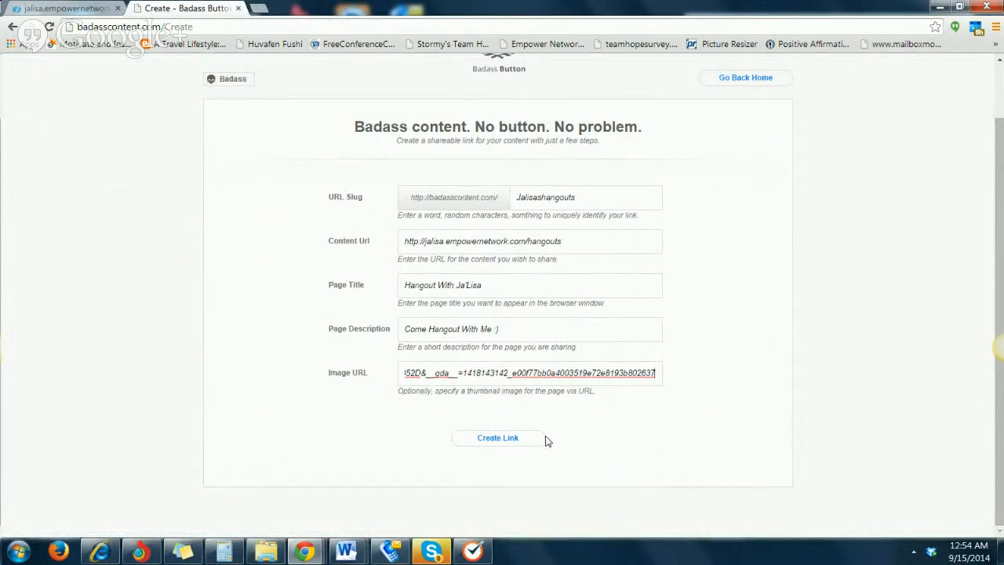
left_click(497, 441)
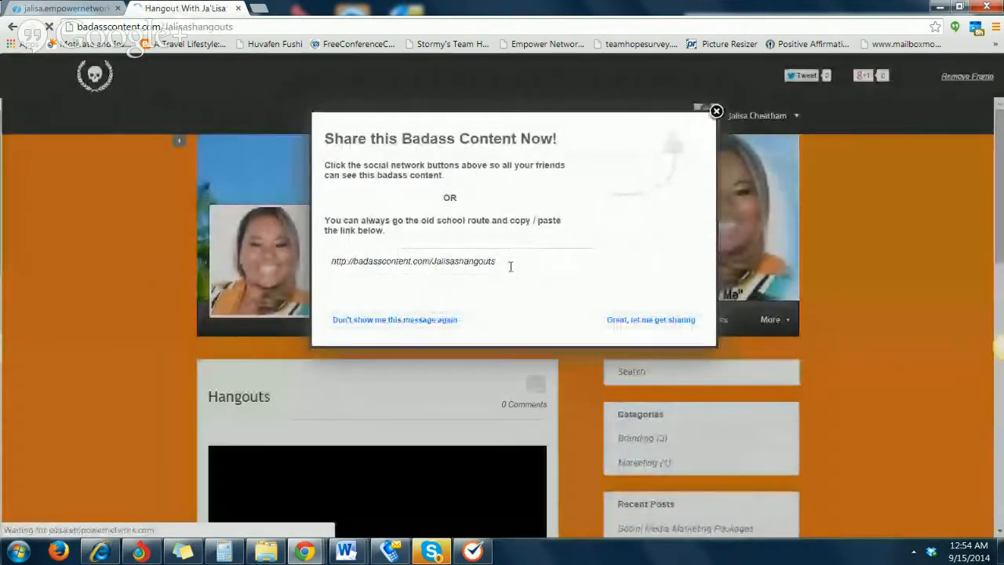
left_click_drag(515, 266, 301, 267)
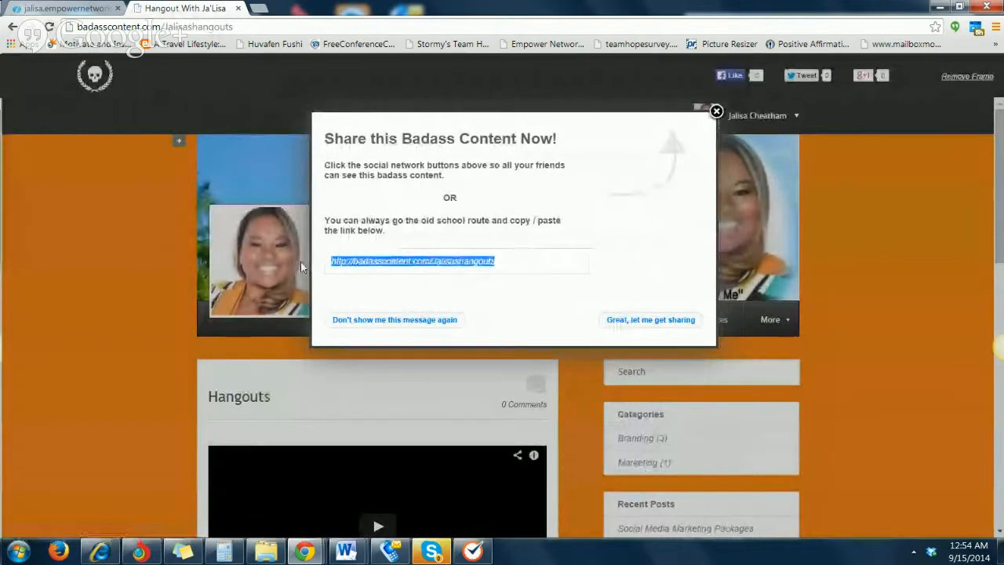
right_click(384, 261)
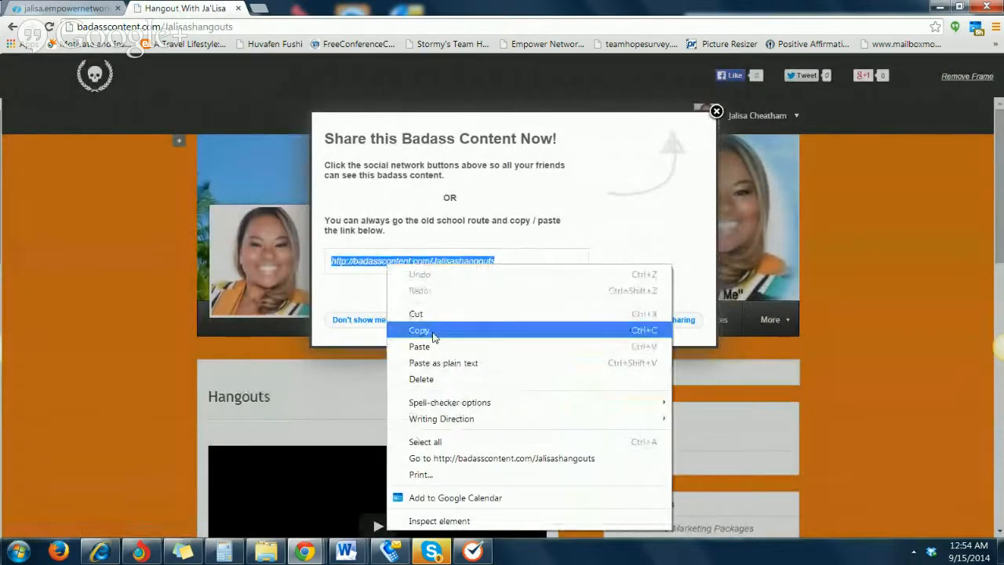
left_click(434, 330)
Open Facebook again in a new browser tab and go to the account owner's own profile page
left_click(260, 9)
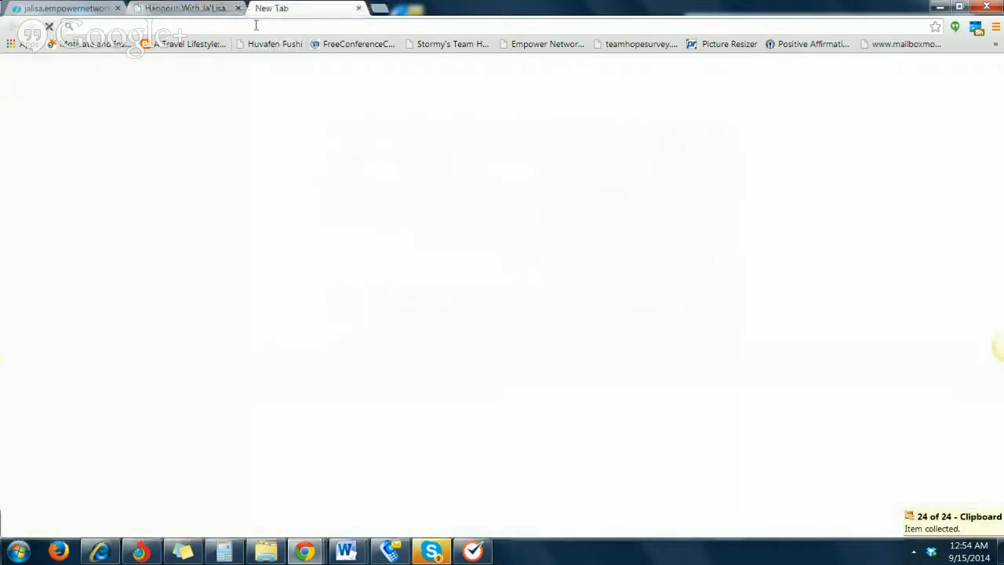
type("fac")
key("Return")
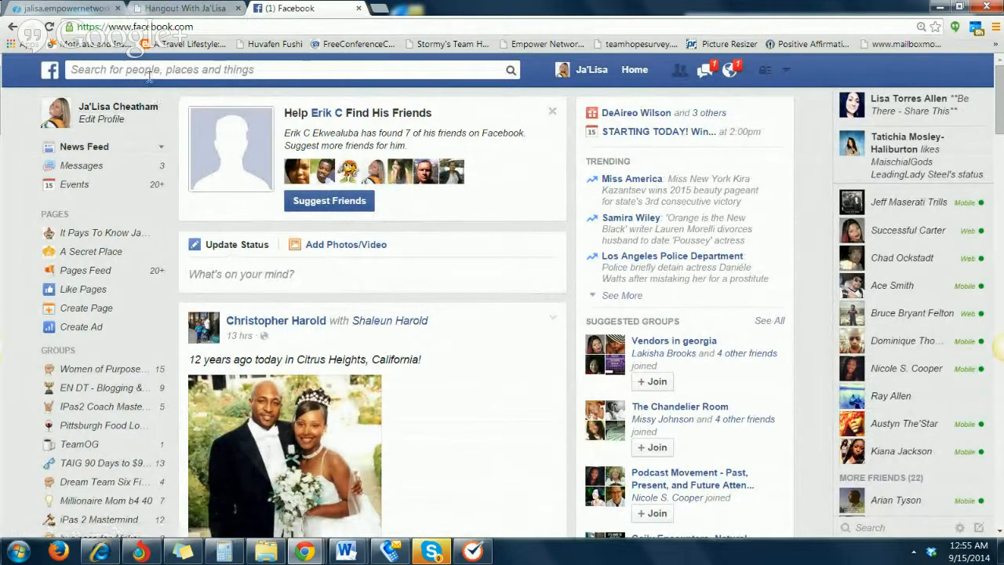
left_click(55, 116)
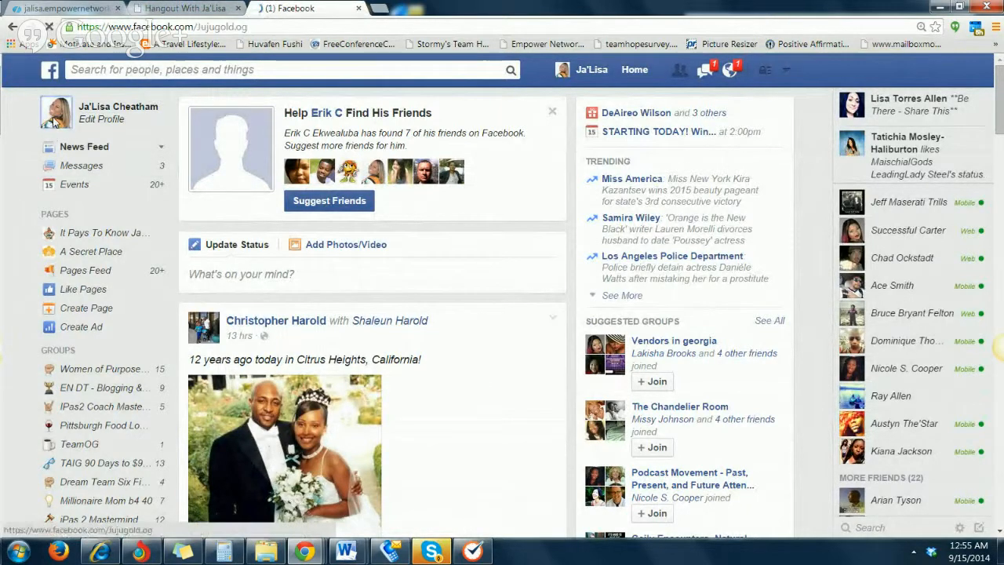
Post the copied badasscontent.com link as a status on the timeline and look over the published post
scroll(426, 341, "down", 2)
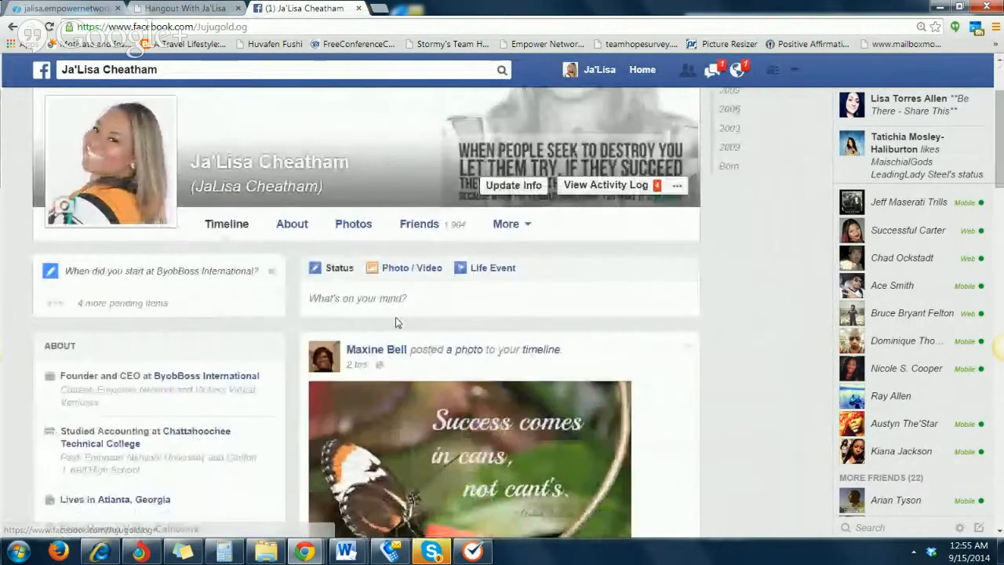
right_click(377, 299)
left_click(427, 381)
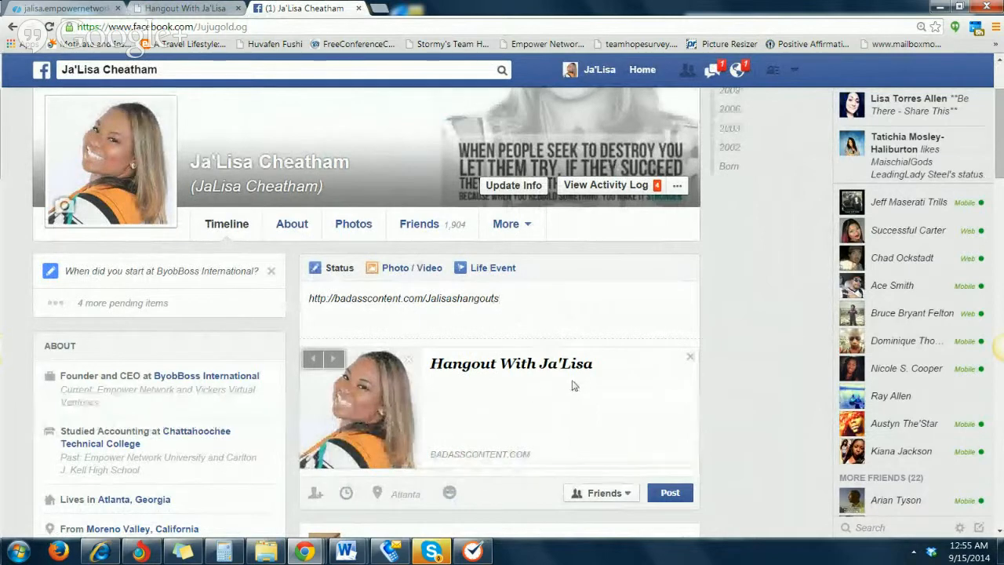
scroll(449, 399, "down", 2)
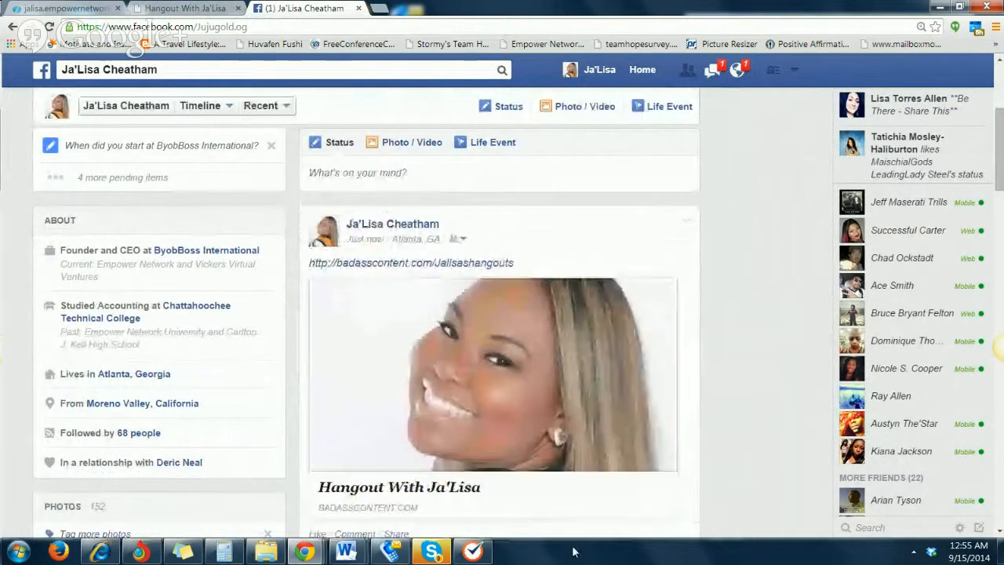
scroll(758, 432, "down", 3)
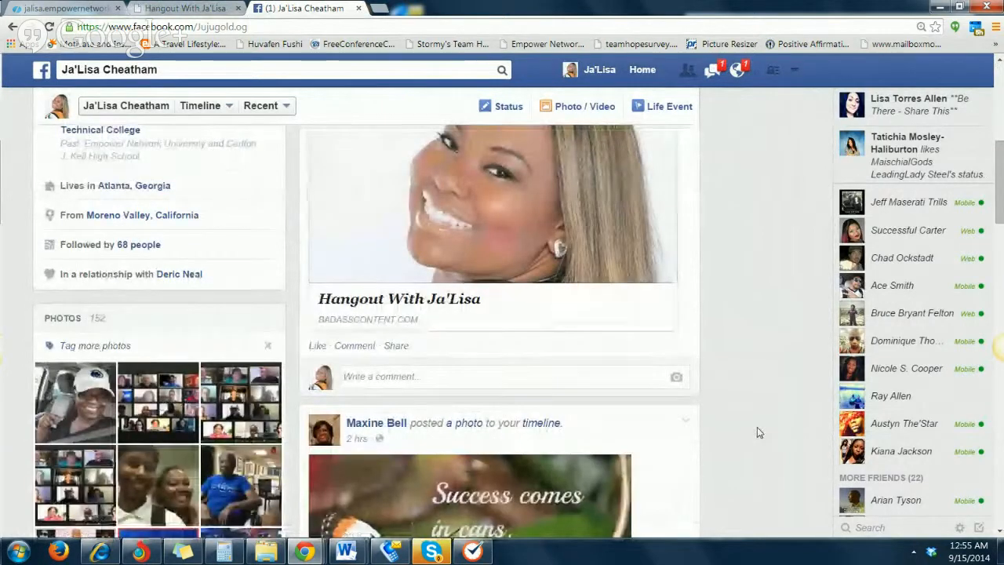
scroll(758, 432, "up", 3)
scroll(758, 432, "down", 1)
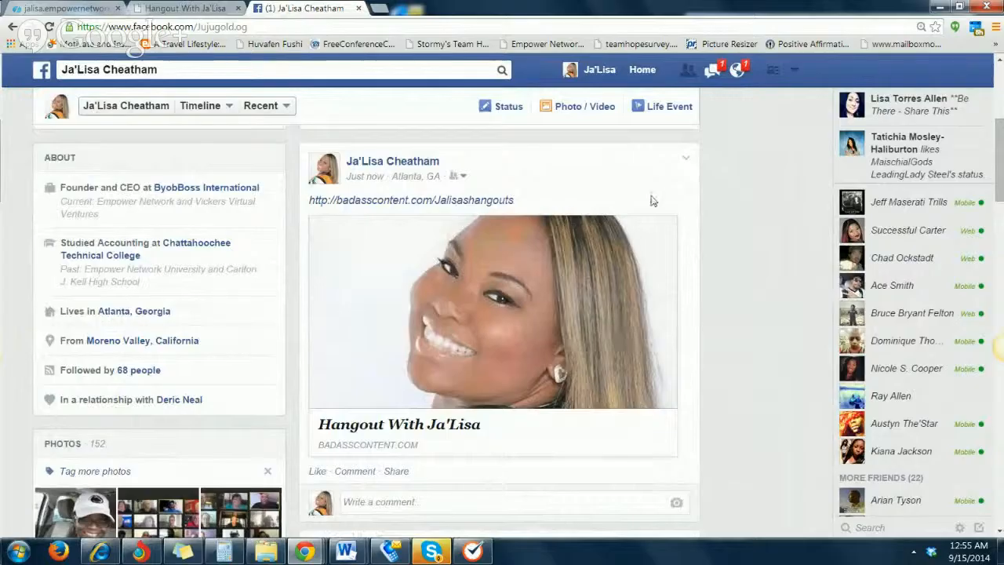
scroll(650, 197, "down", 1)
scroll(554, 179, "up", 1)
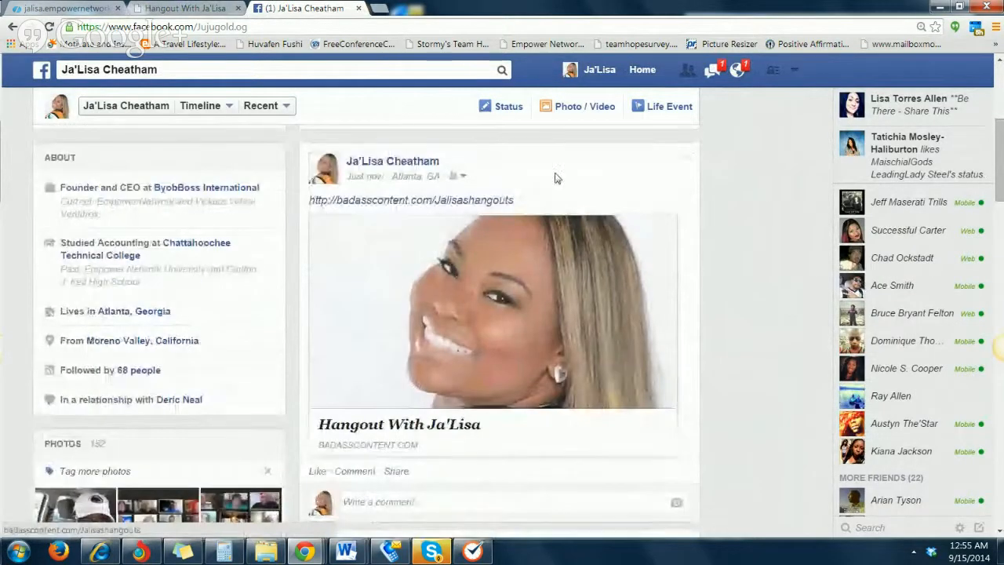
Delete the badasscontent.com link post from the timeline and return to the blog's Hangouts page tab
left_click(686, 160)
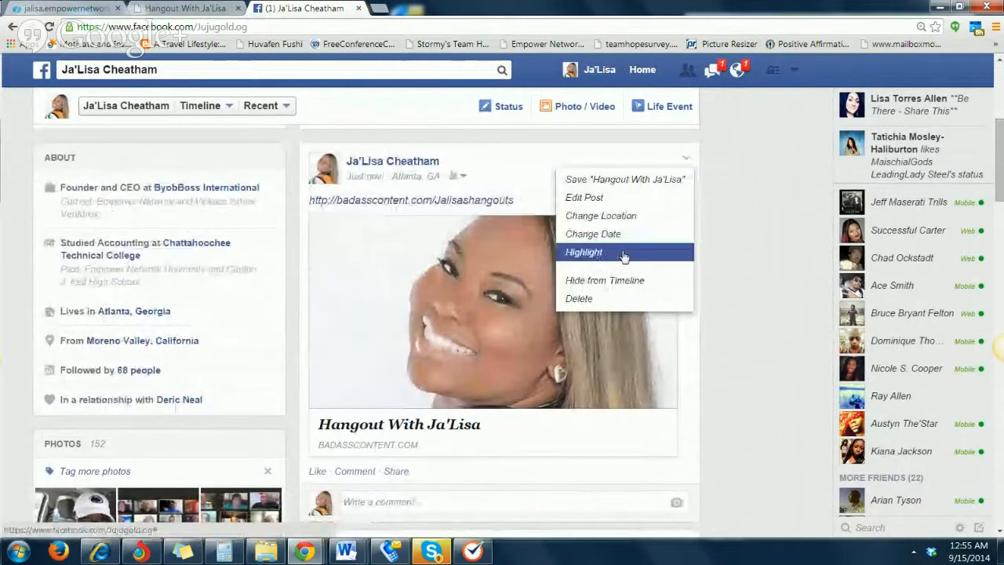
left_click(618, 300)
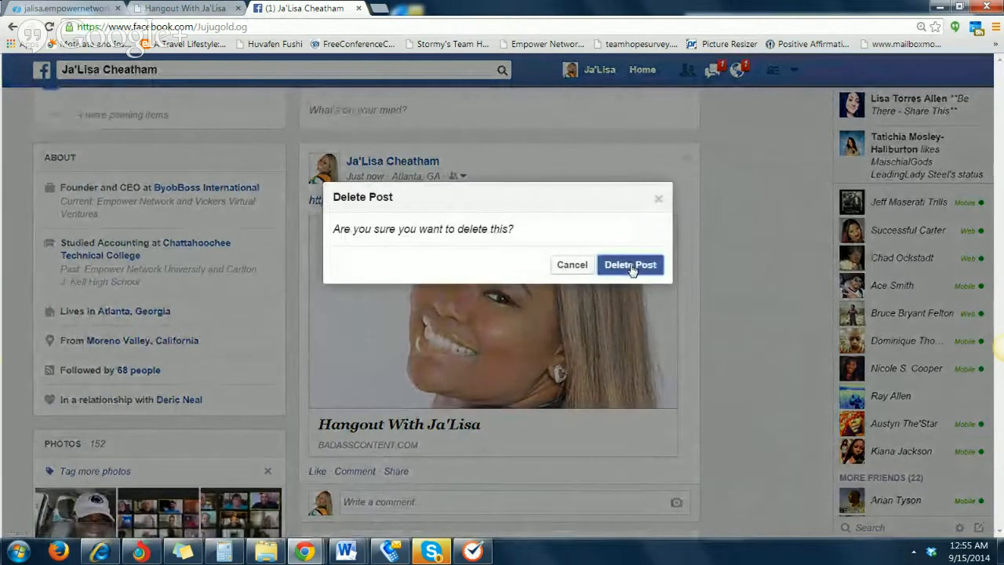
left_click(632, 266)
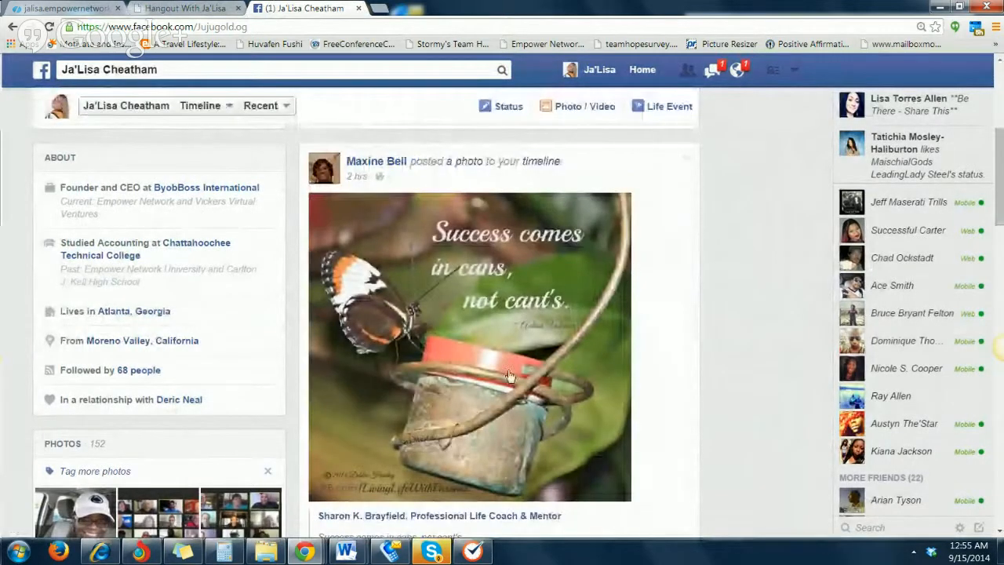
left_click(47, 7)
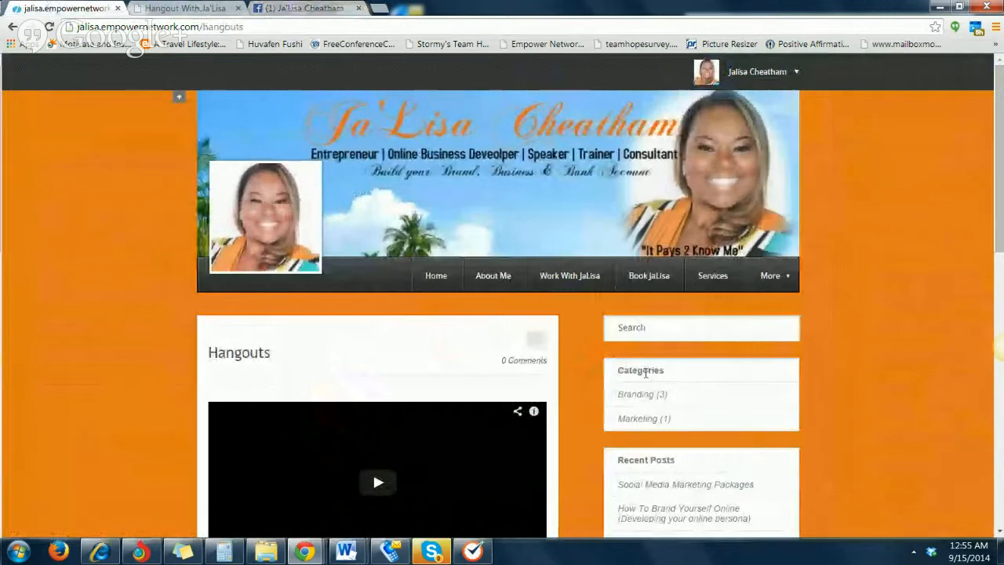
Add the copied badasscontent.com link to the sticky note on its own line below the blog's hangouts address, and return to the browser
left_click(227, 552)
left_click(616, 263)
type(".")
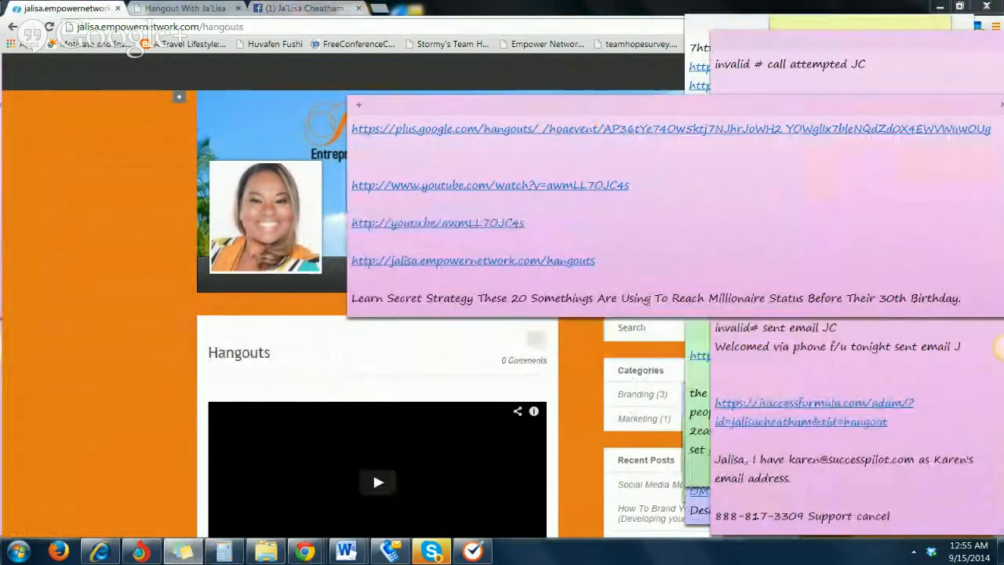
key("Return")
key("Return")
key("ctrl+v")
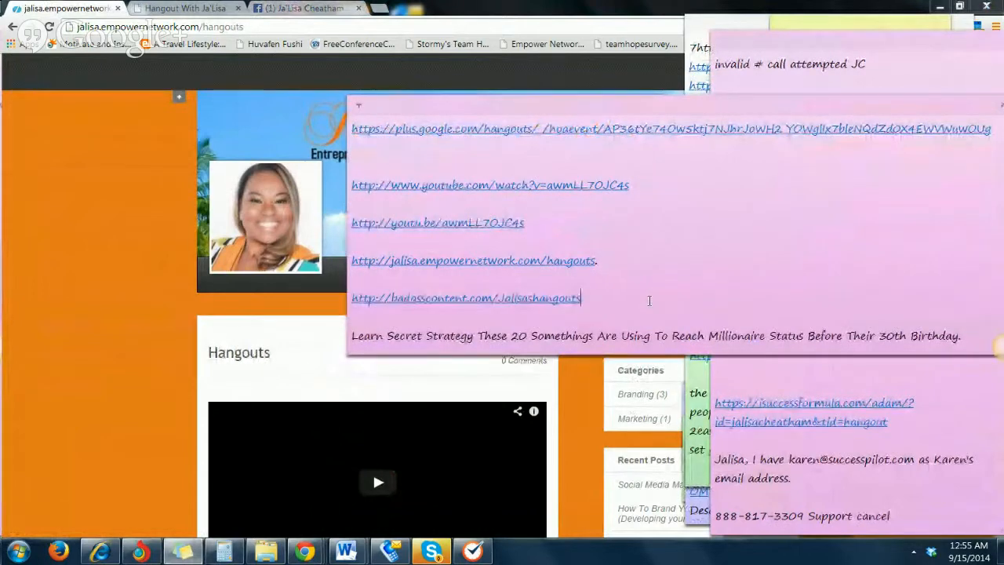
left_click(119, 342)
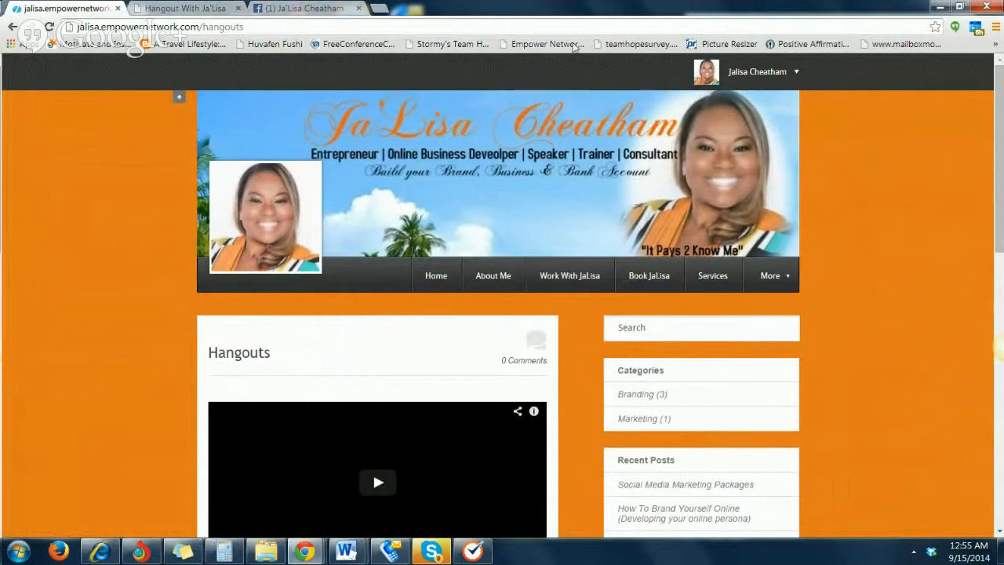
Open bit.ly in a new browser tab and sign in with the Facebook account
left_click(375, 11)
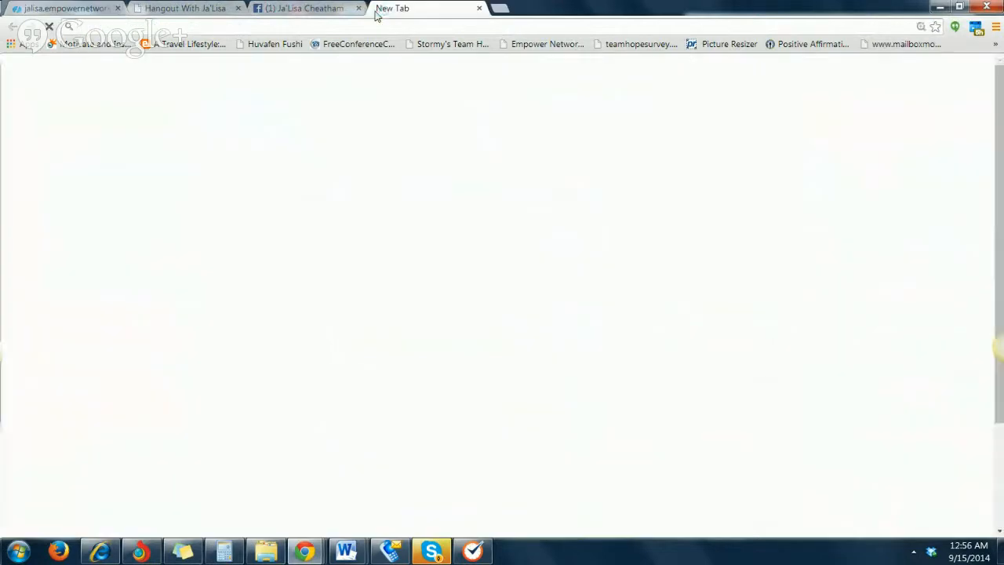
type("bit.ly")
key("Return")
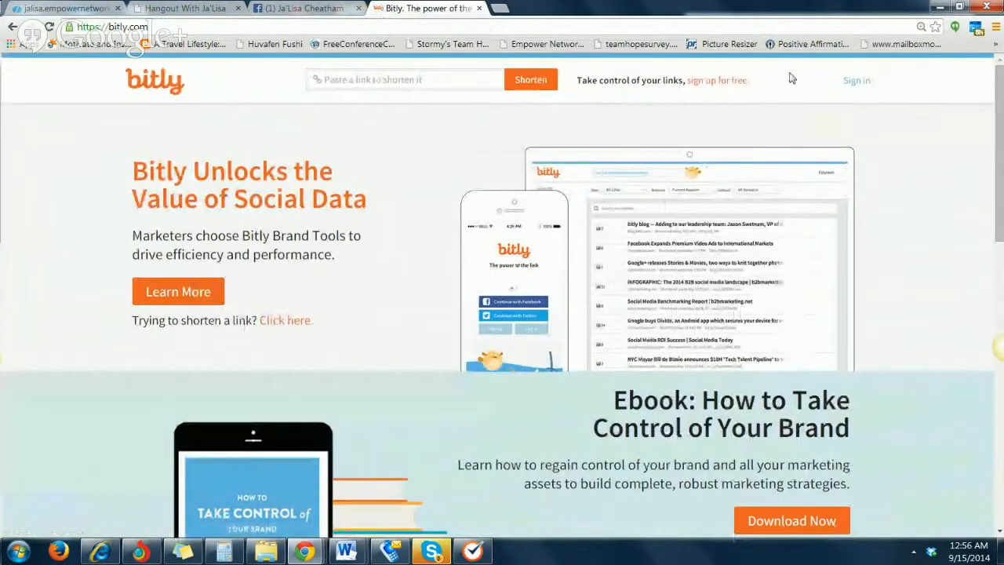
left_click(855, 82)
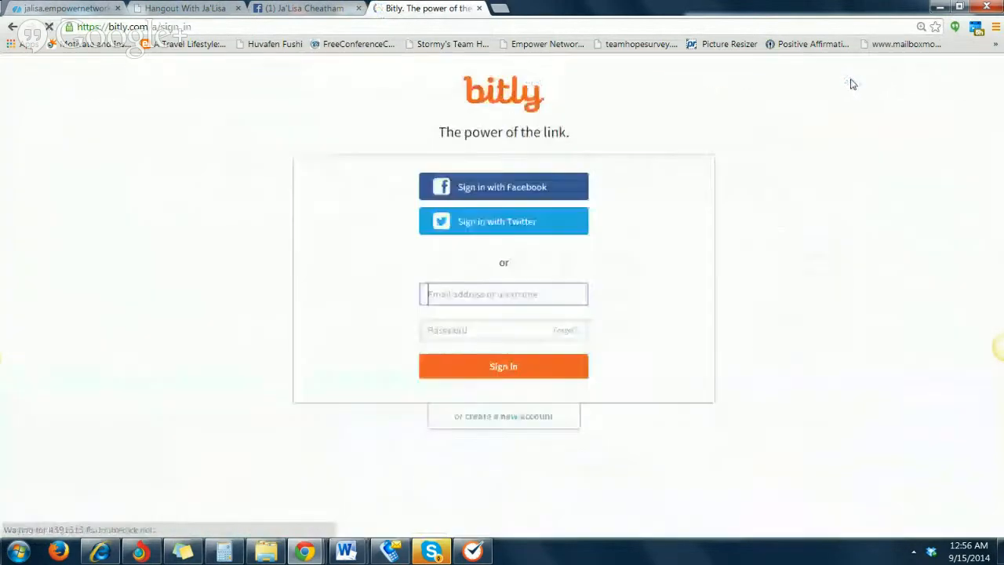
left_click(510, 193)
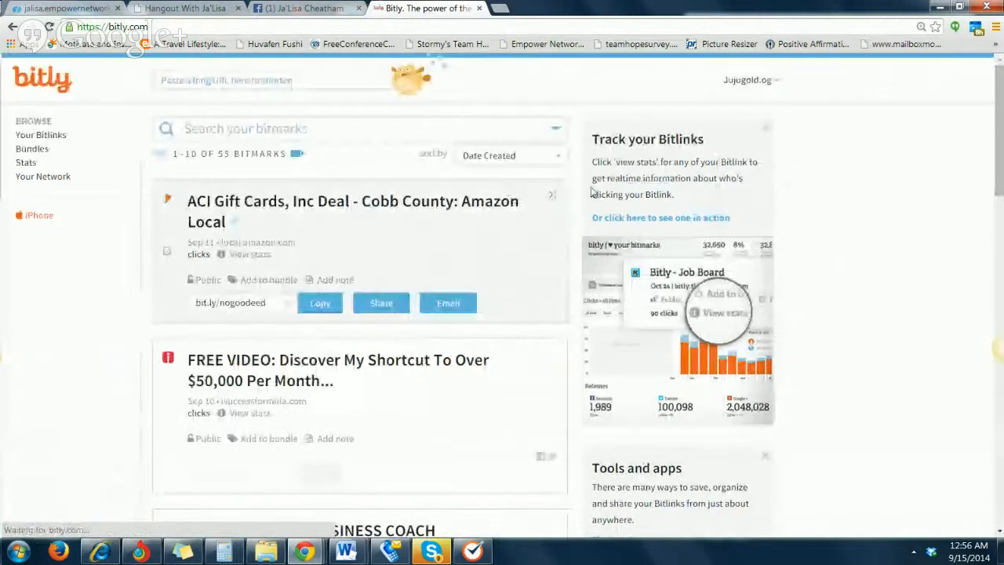
Shorten the copied badasscontent.com link, customize its ending to the owner's first name plus "shangouts", save it and copy the Bitlink
left_click(185, 80)
right_click(190, 80)
left_click(225, 160)
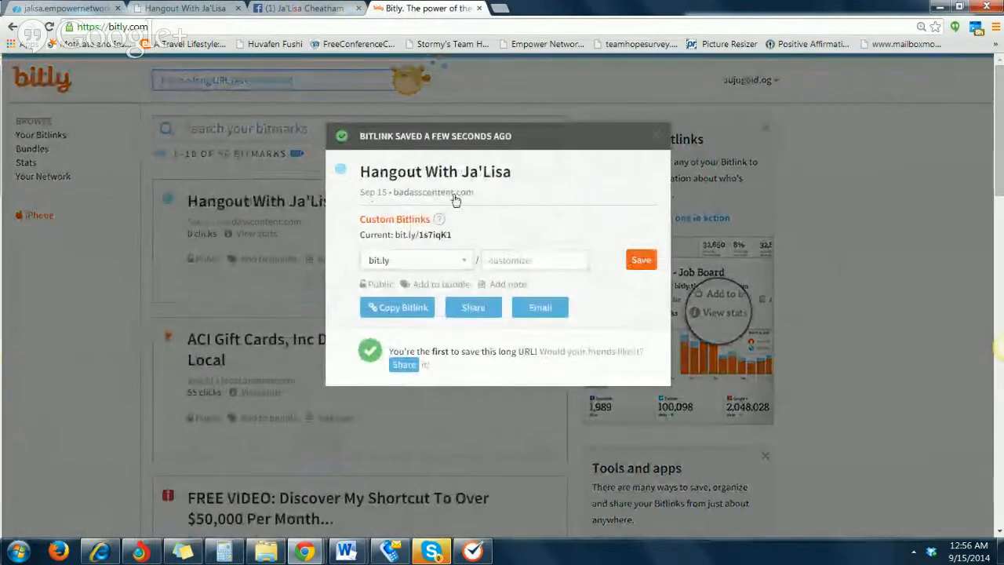
left_click(530, 261)
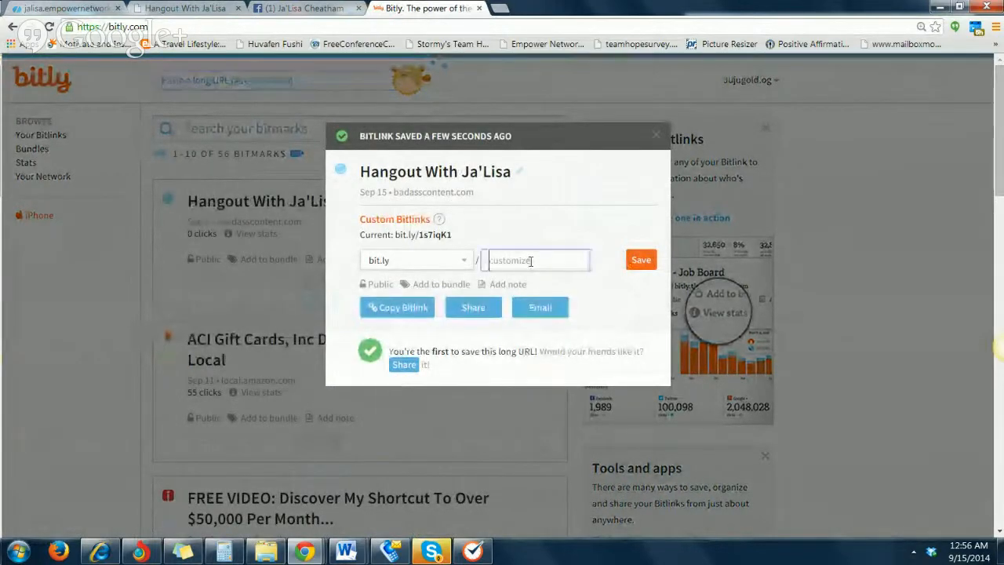
type("hangouts")
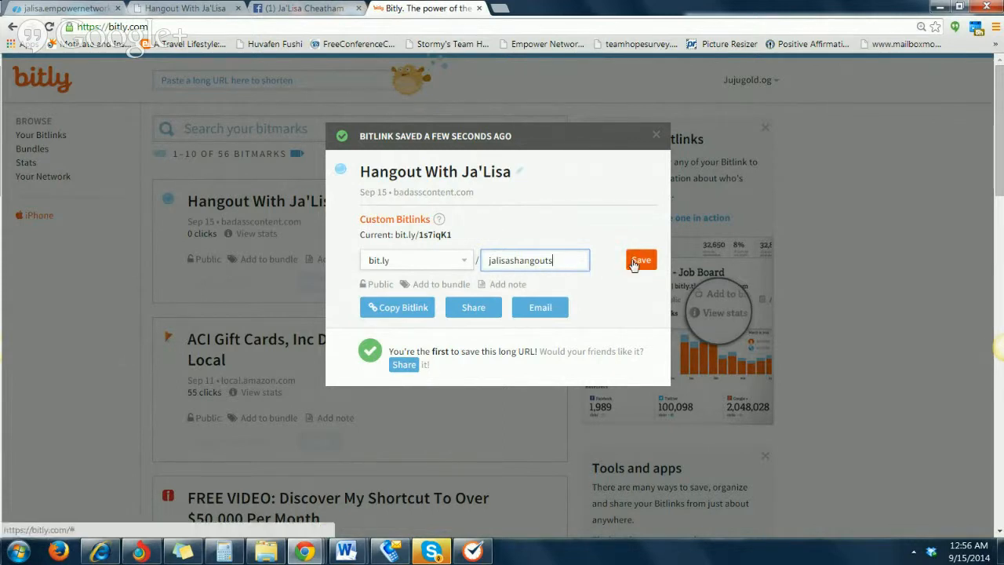
left_click(638, 262)
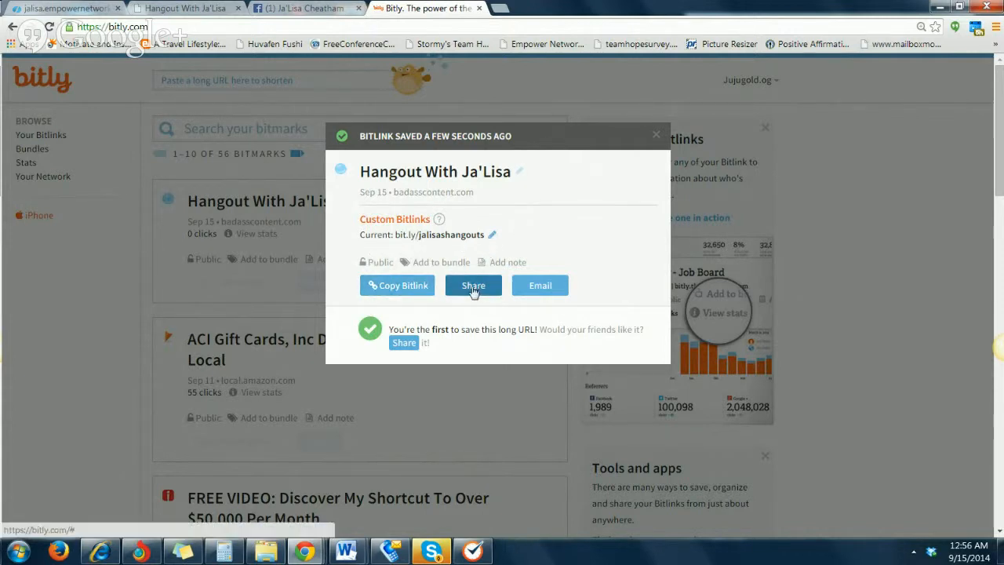
left_click(399, 285)
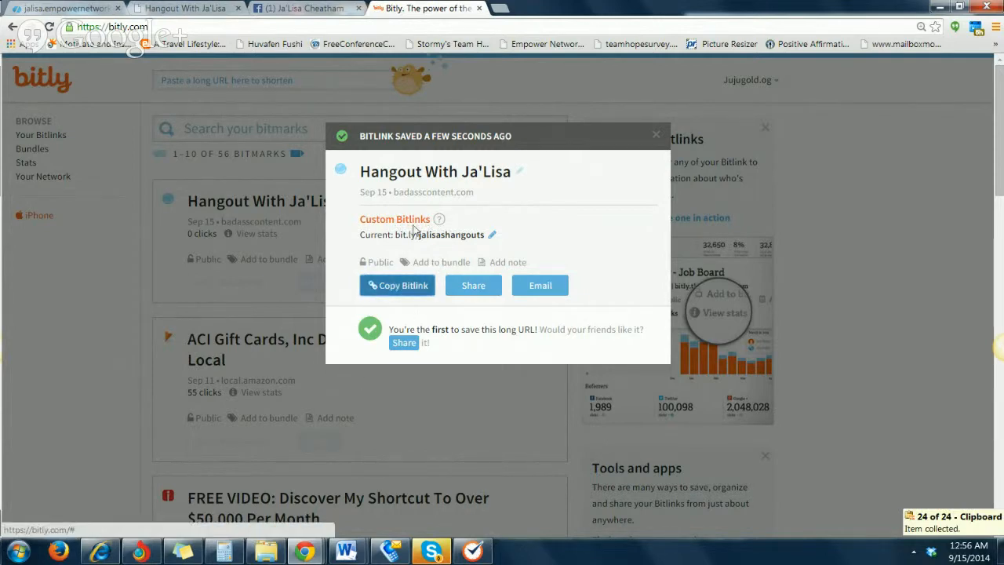
Post the copied Bitlink as a status on the account owner's Facebook timeline
left_click(298, 8)
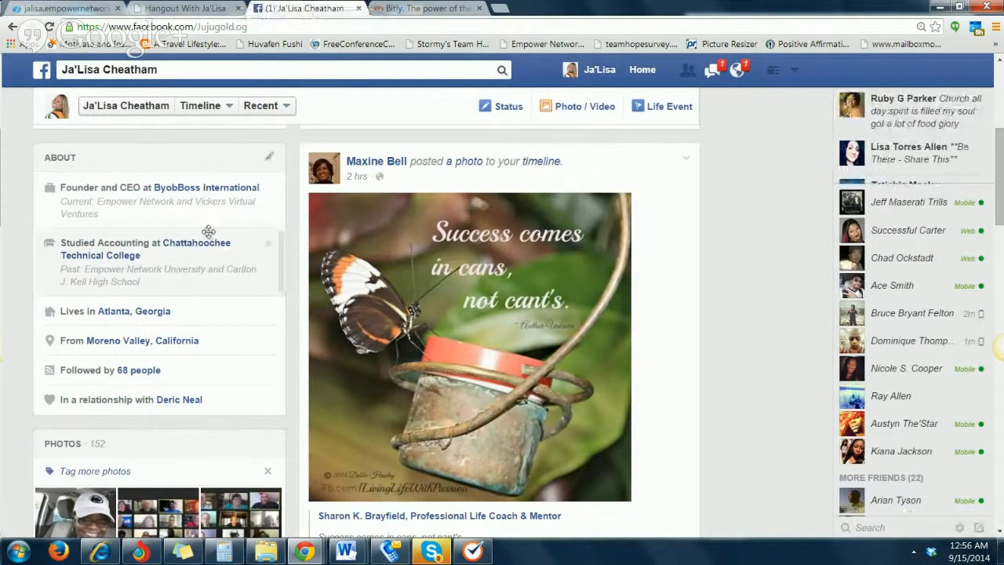
scroll(208, 231, "up", 4)
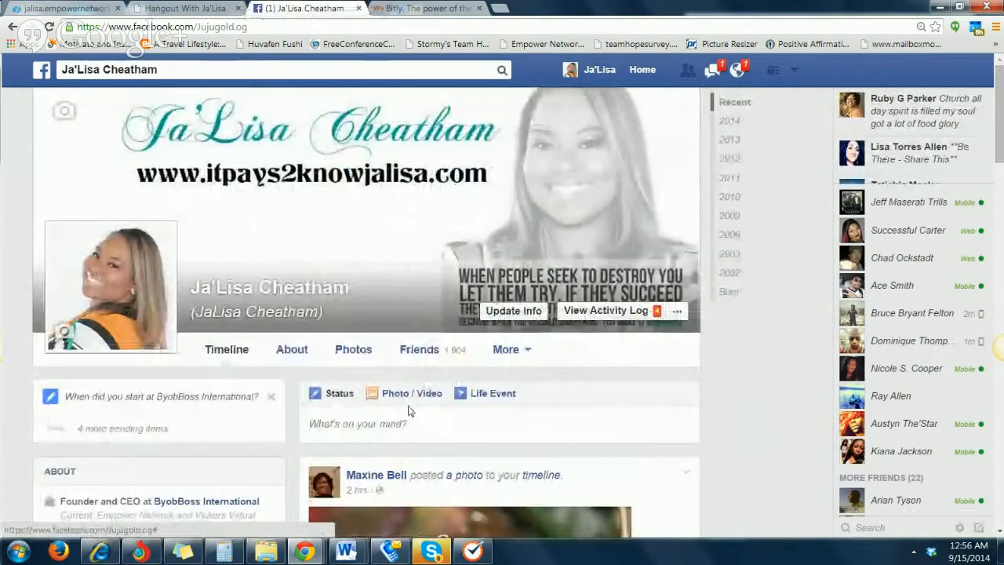
right_click(392, 424)
left_click(424, 271)
key("Return")
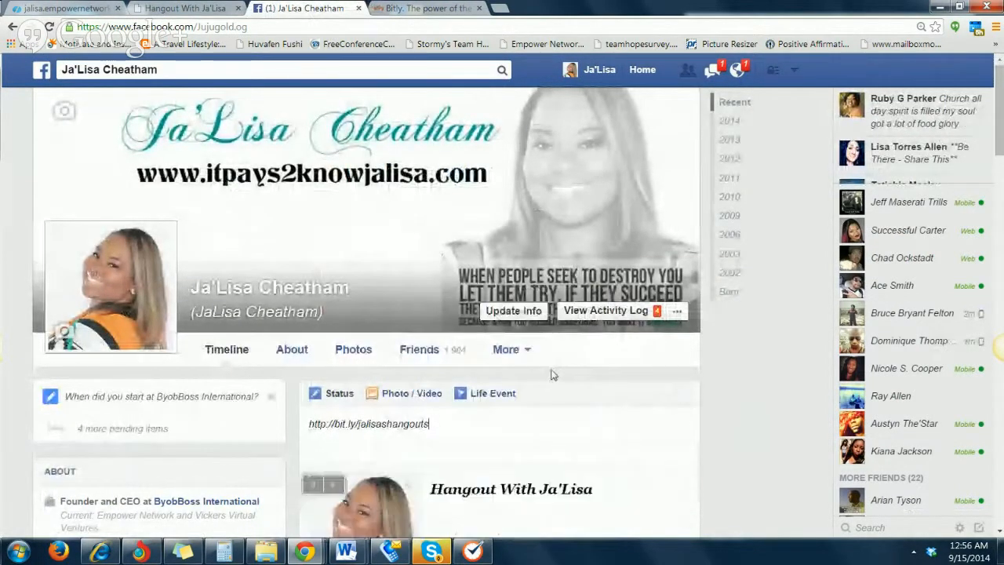
scroll(601, 420, "down", 2)
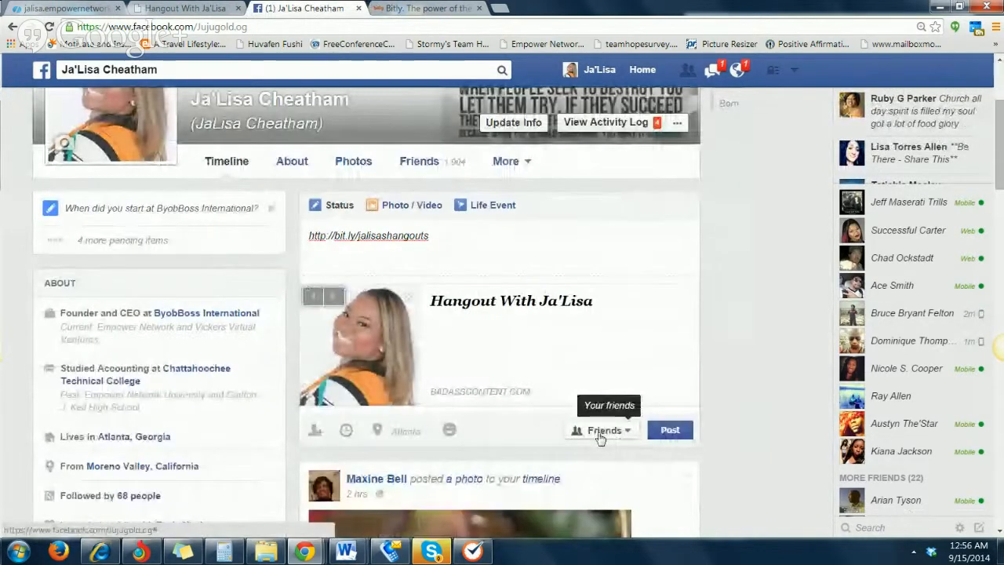
left_click(671, 432)
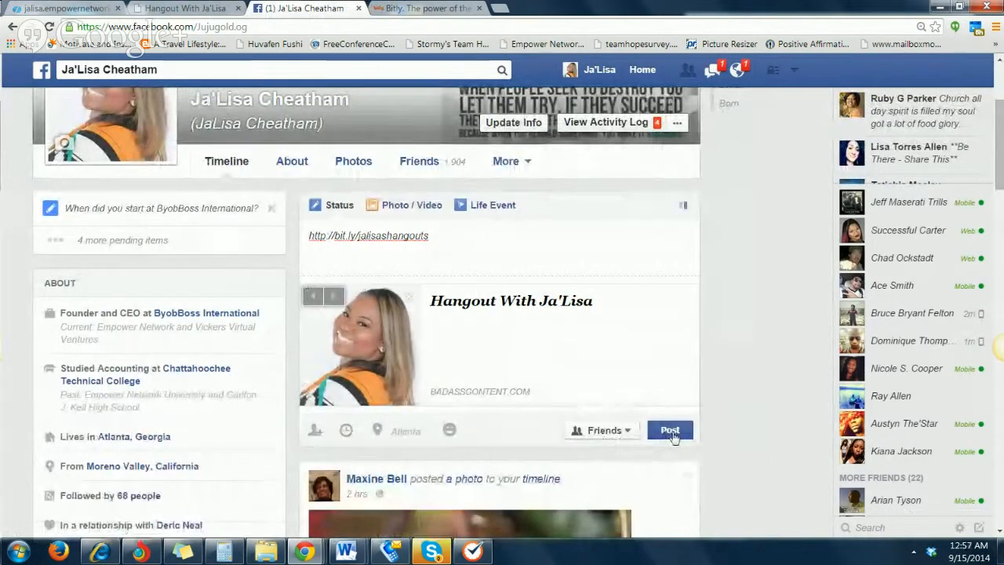
Look over the published Bitlink post and its thumbnail preview, and delete the post from the timeline
scroll(635, 442, "down", 3)
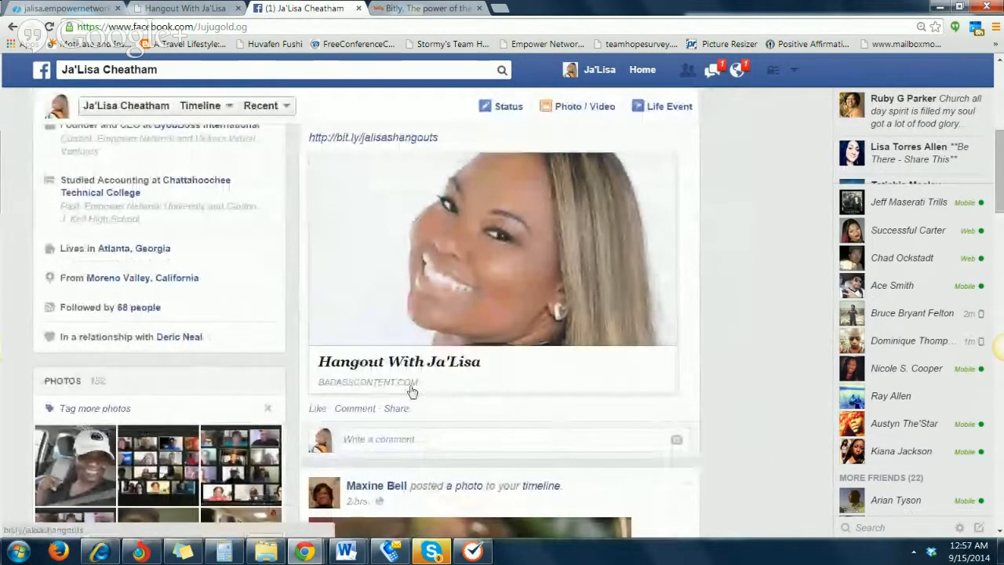
scroll(412, 384, "up", 2)
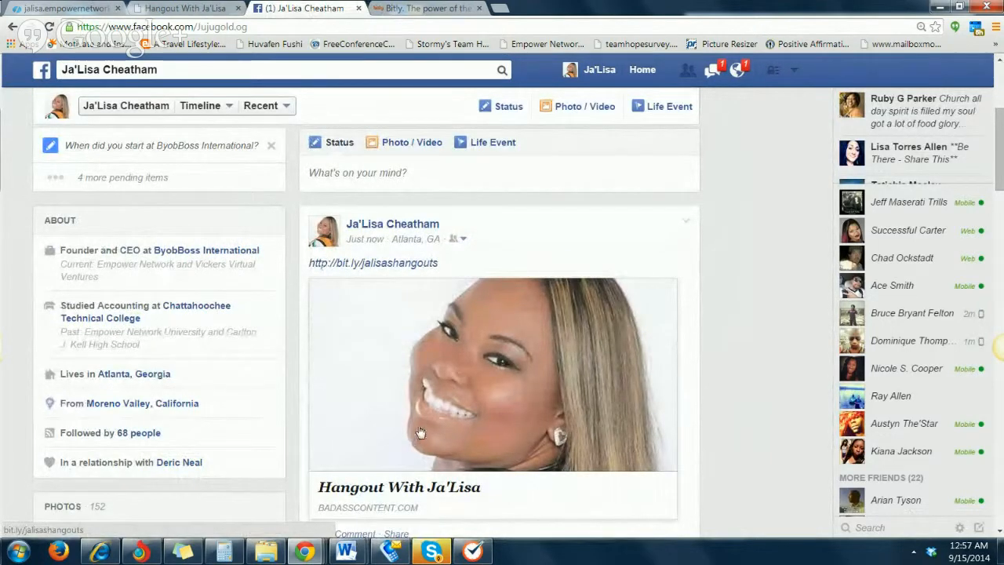
scroll(421, 432, "down", 2)
scroll(421, 432, "up", 1)
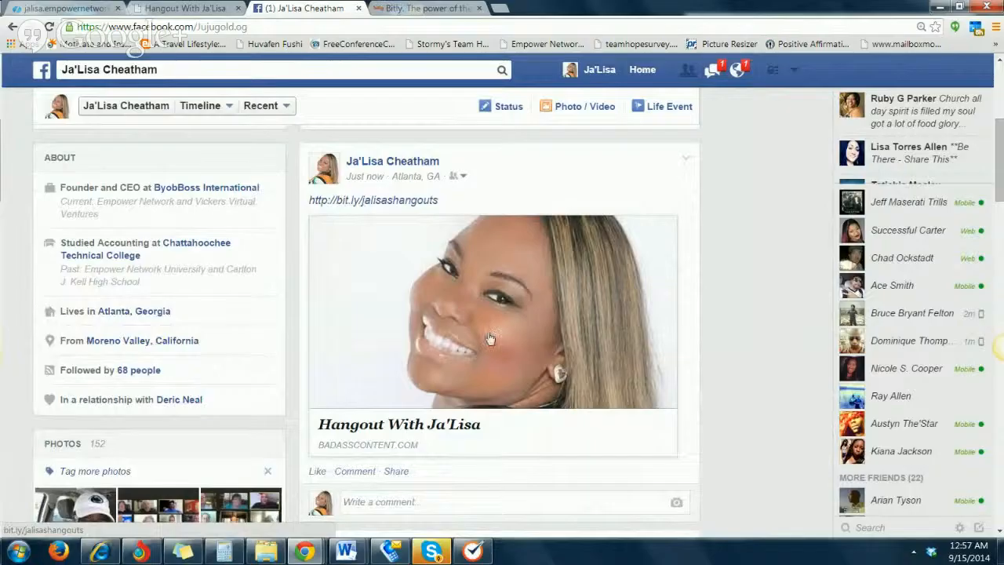
scroll(459, 416, "down", 2)
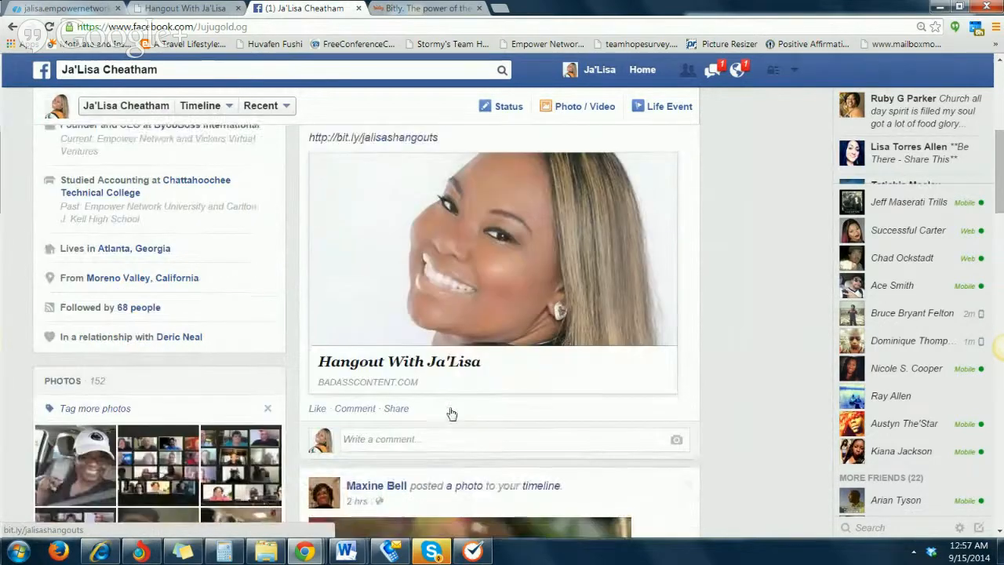
scroll(446, 408, "up", 3)
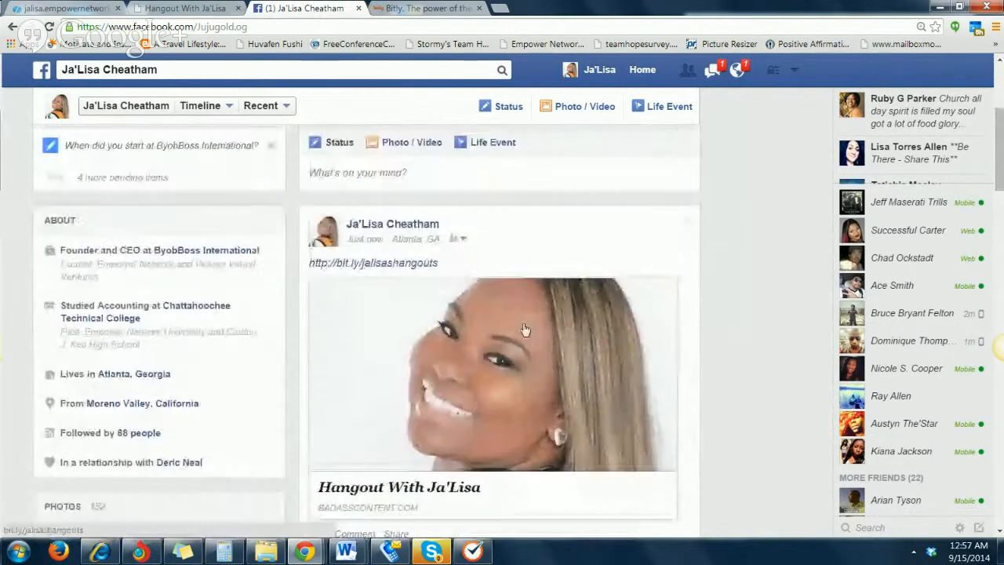
left_click(683, 225)
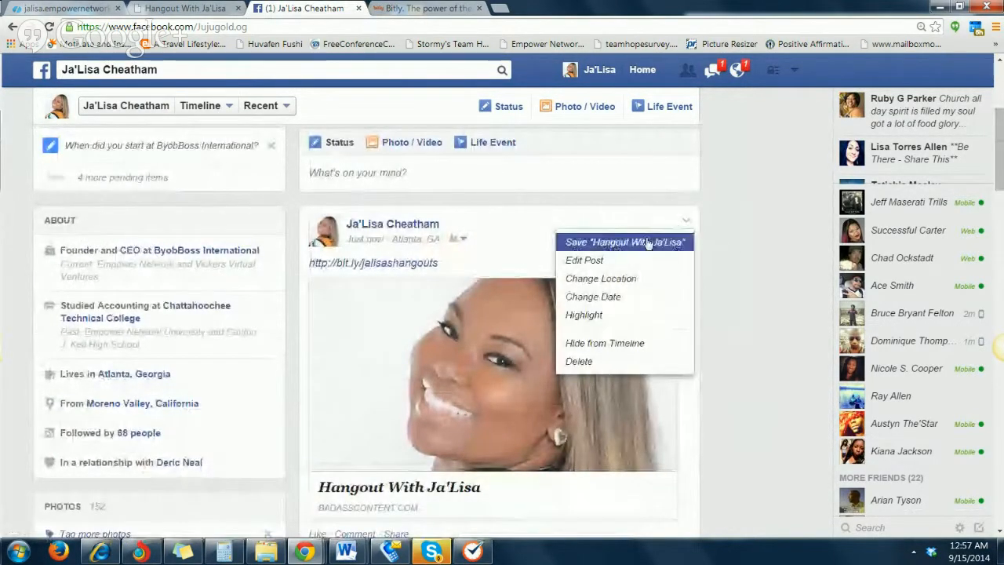
left_click(594, 362)
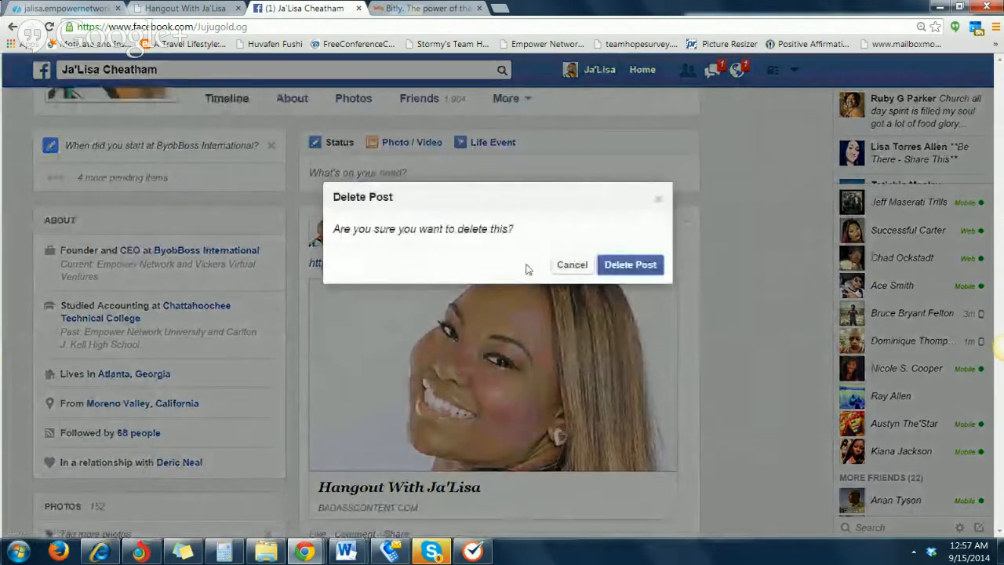
left_click(627, 265)
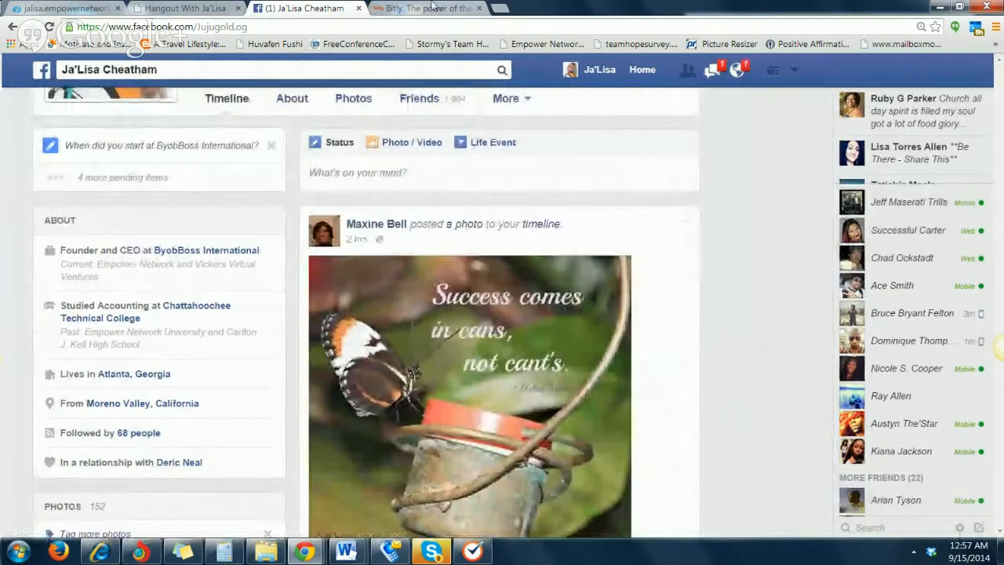
Return to Bitly, dismiss the saved-link dialog and look through the list of saved Bitlinks and their click statistics
left_click(445, 6)
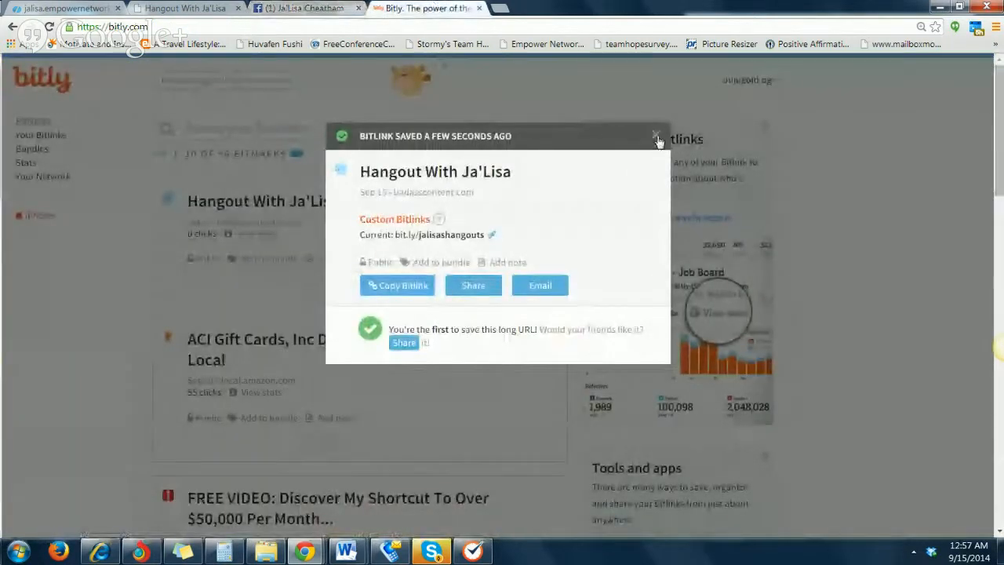
left_click(659, 143)
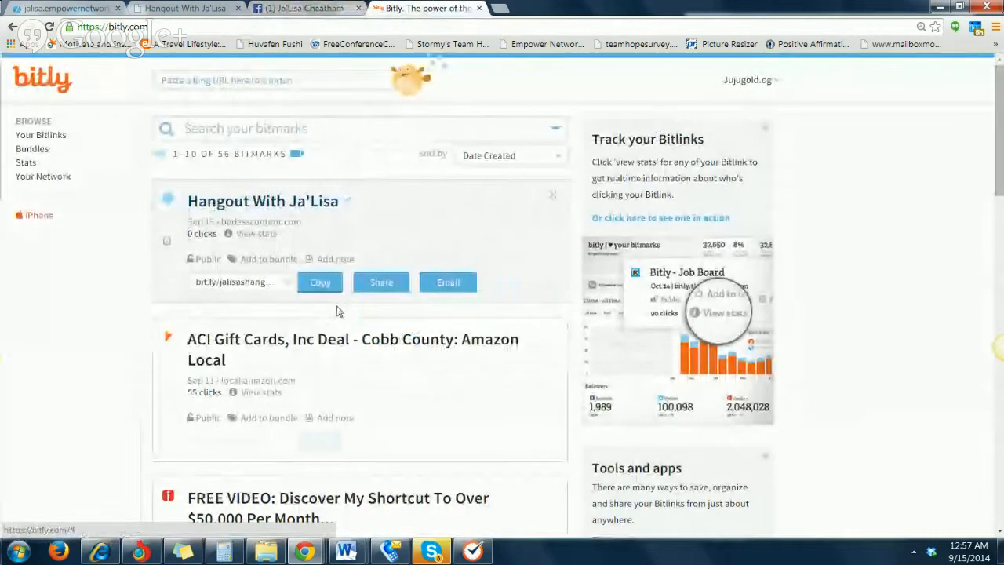
scroll(334, 335, "down", 1)
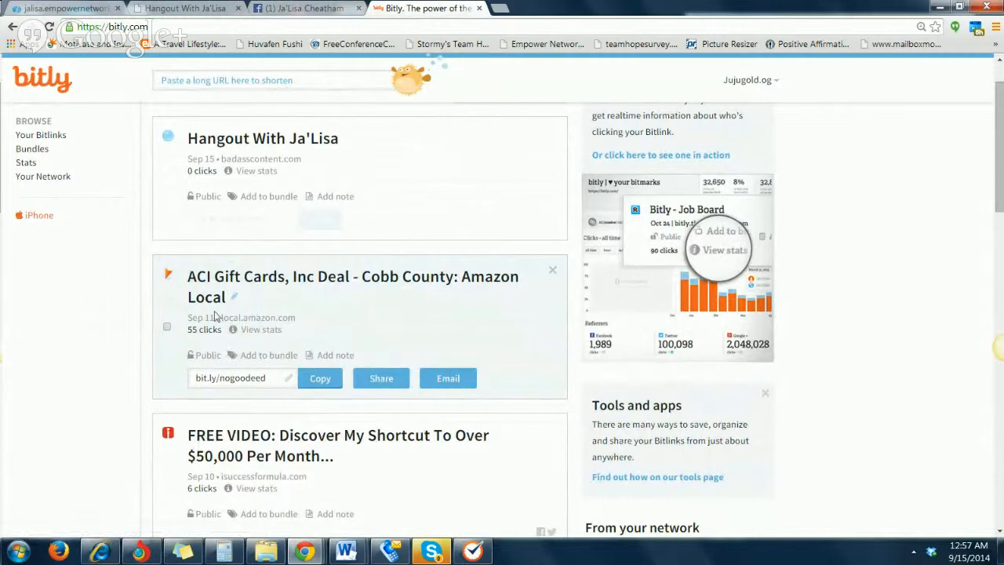
scroll(216, 314, "down", 3)
scroll(227, 320, "down", 4)
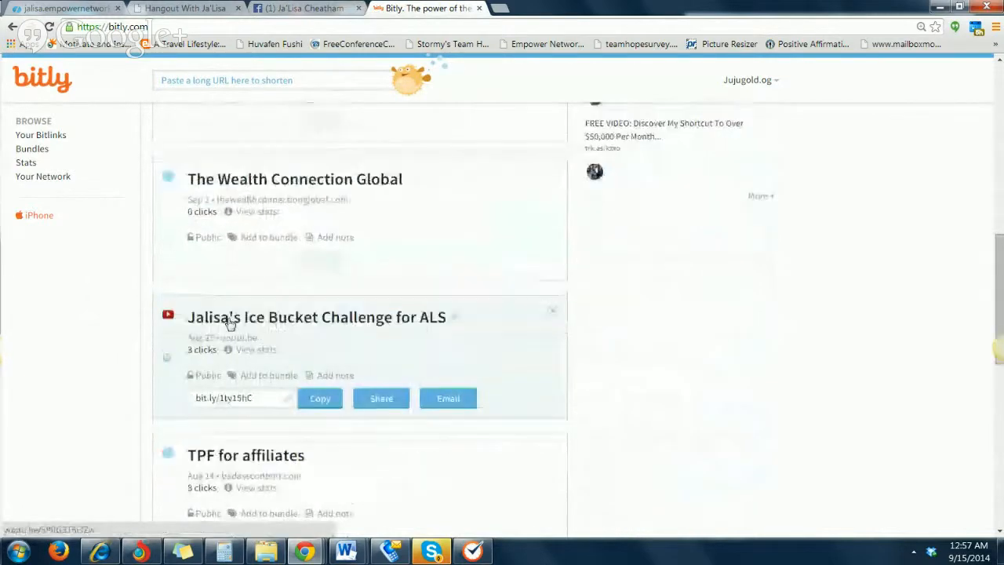
scroll(229, 323, "down", 4)
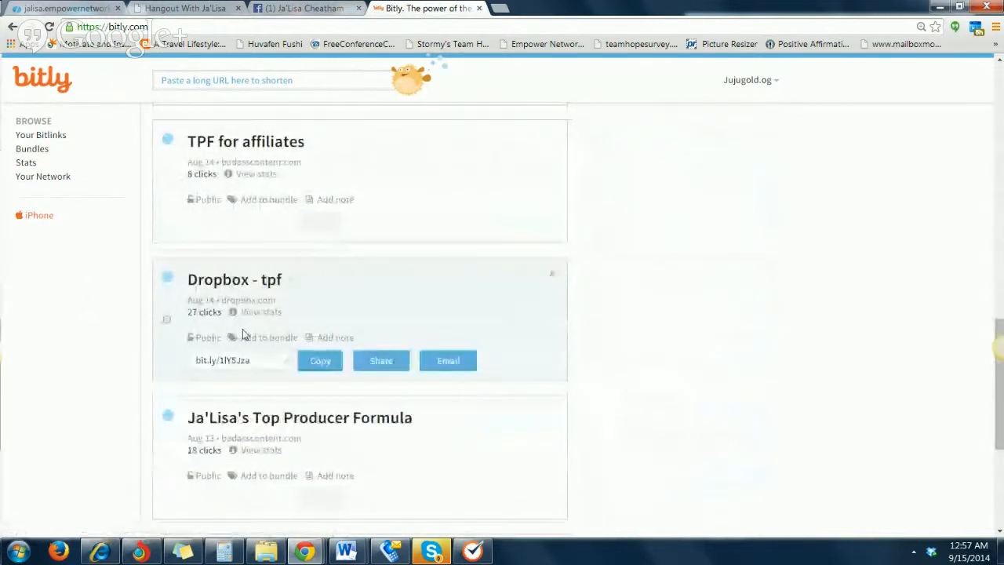
scroll(245, 334, "down", 3)
scroll(247, 337, "up", 3)
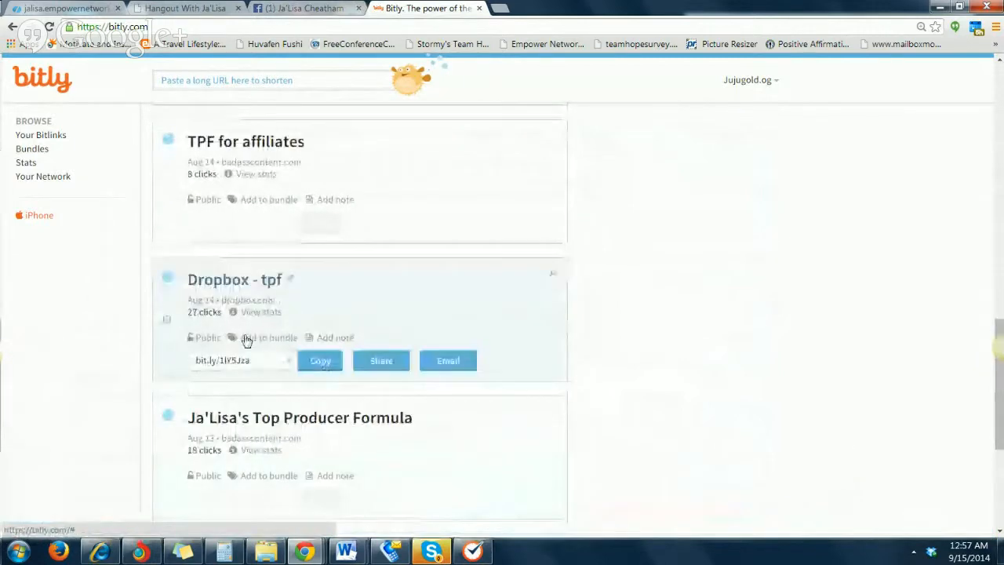
scroll(245, 339, "up", 10)
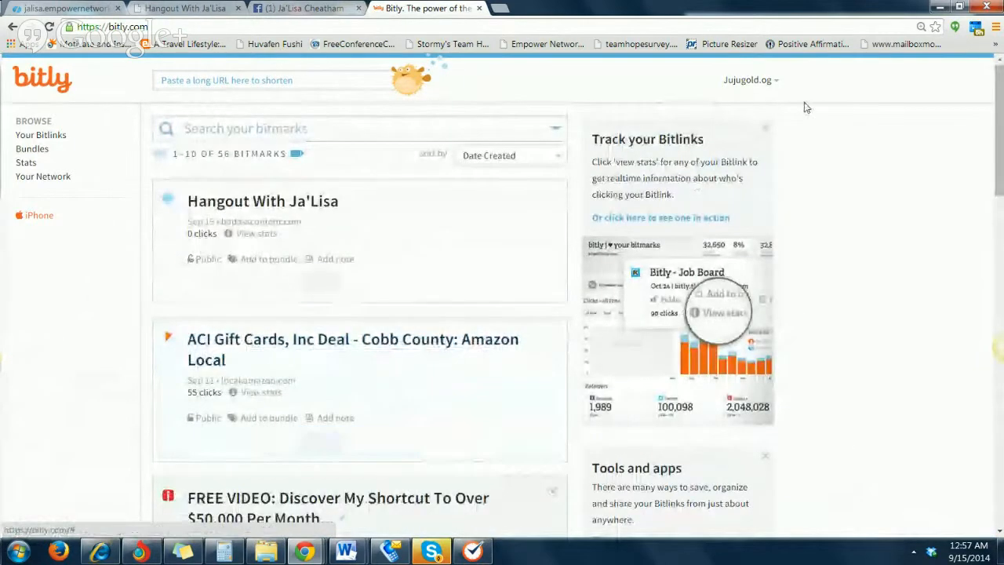
Close the Bitly and Facebook tabs to return to the framed Hangouts page on badasscontent.com
left_click(302, 8)
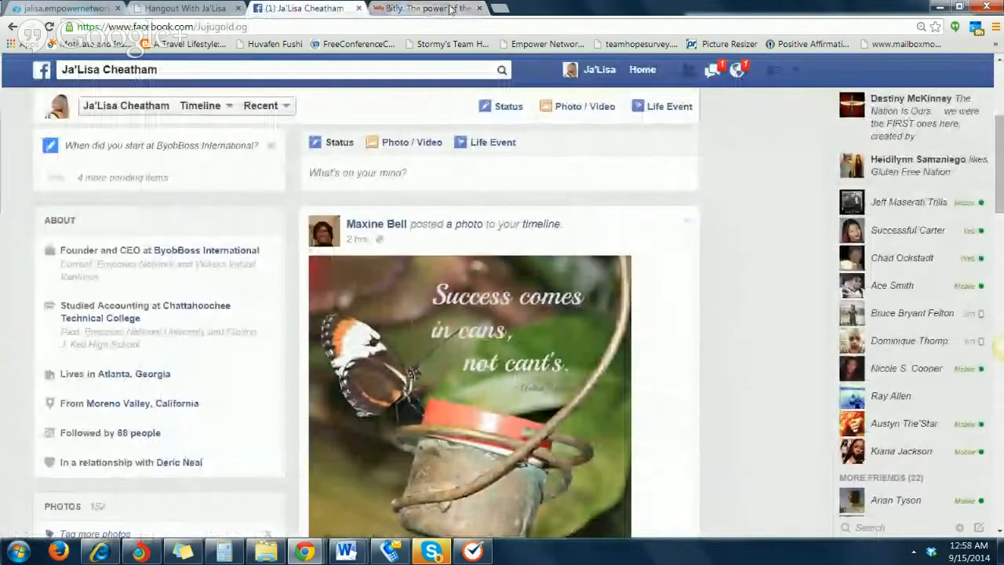
left_click(451, 8)
left_click(479, 8)
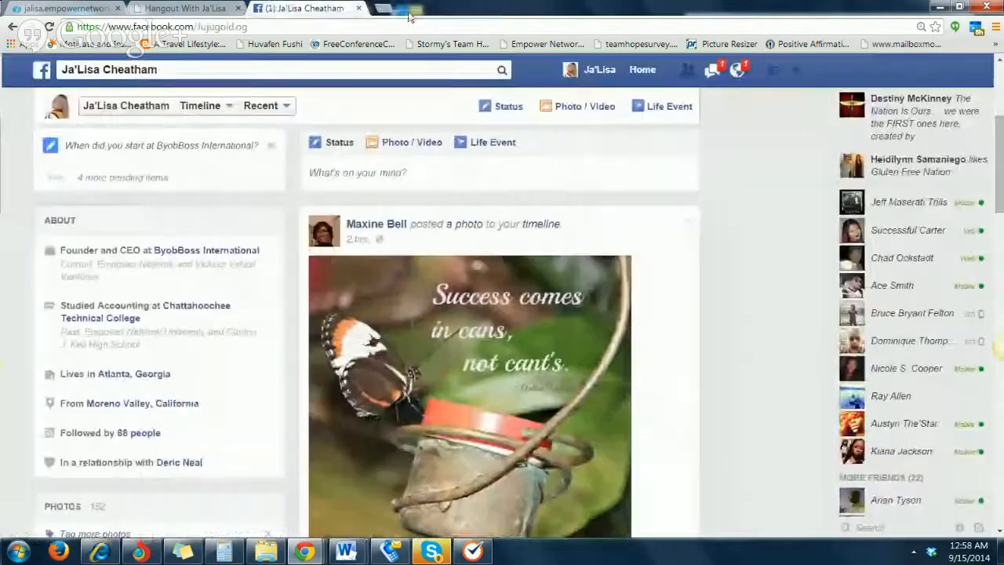
left_click(358, 8)
left_click(716, 114)
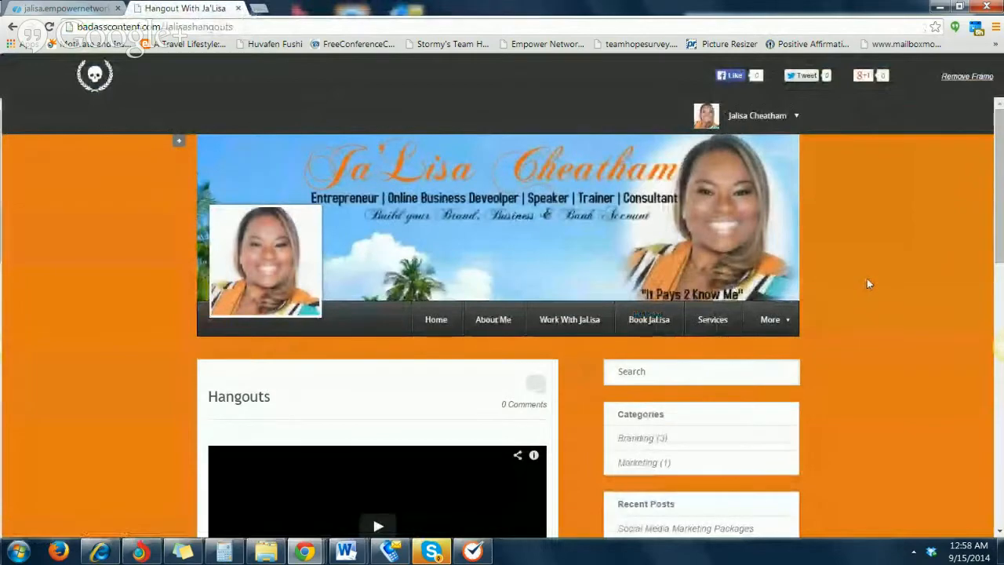
Look over the framed Hangouts page, switch to the Google+ Hangouts window and stop the live broadcast
scroll(869, 284, "down", 3)
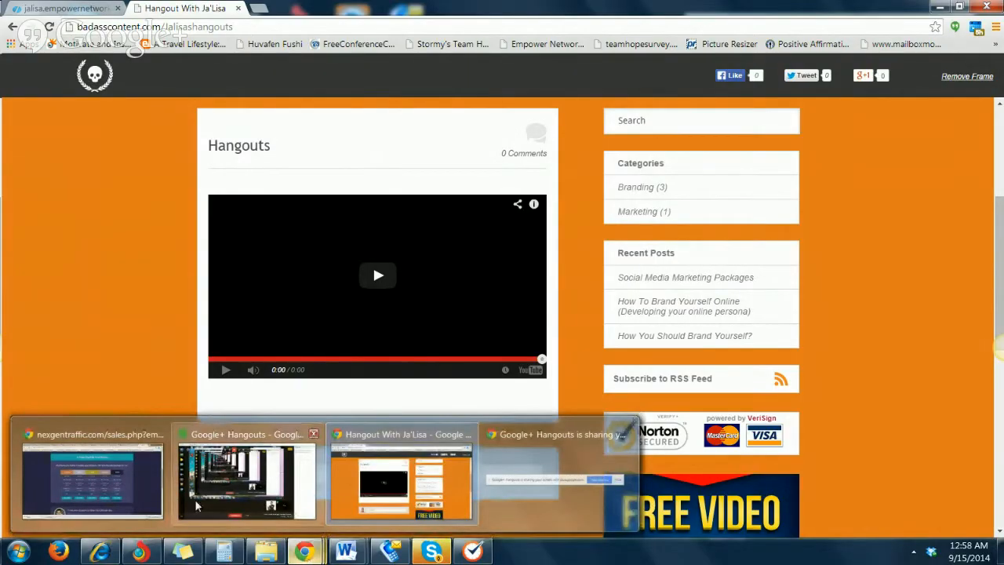
left_click(182, 517)
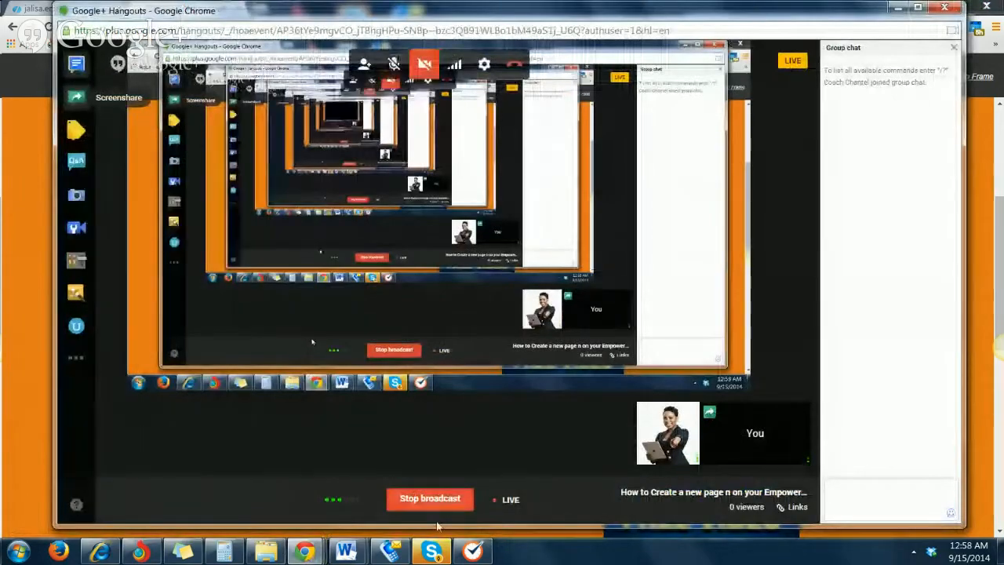
left_click(420, 506)
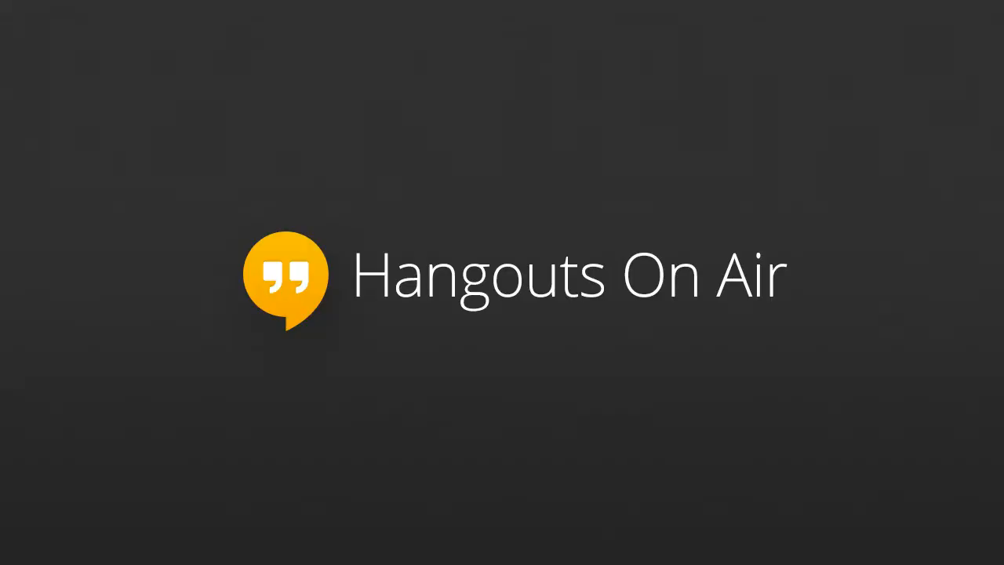